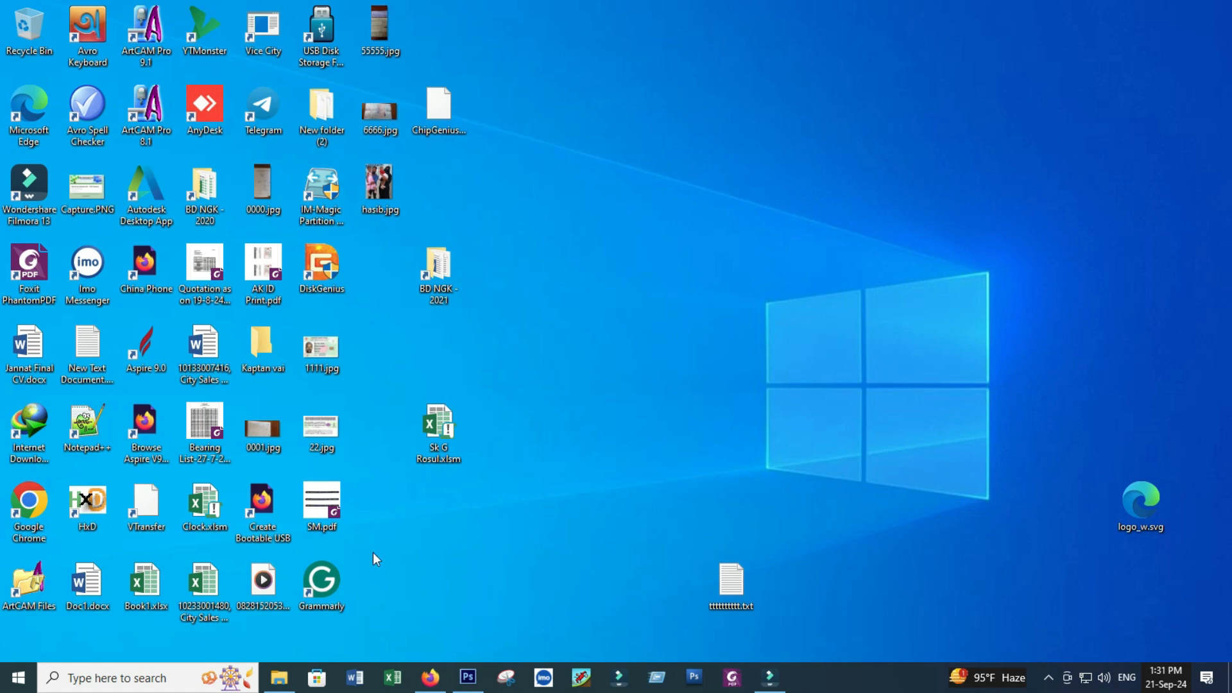
# Step: Open the Accounts27.xlsm workbook from the September-24 folder and accept the recovery of its content
pyautogui.click(282, 683)
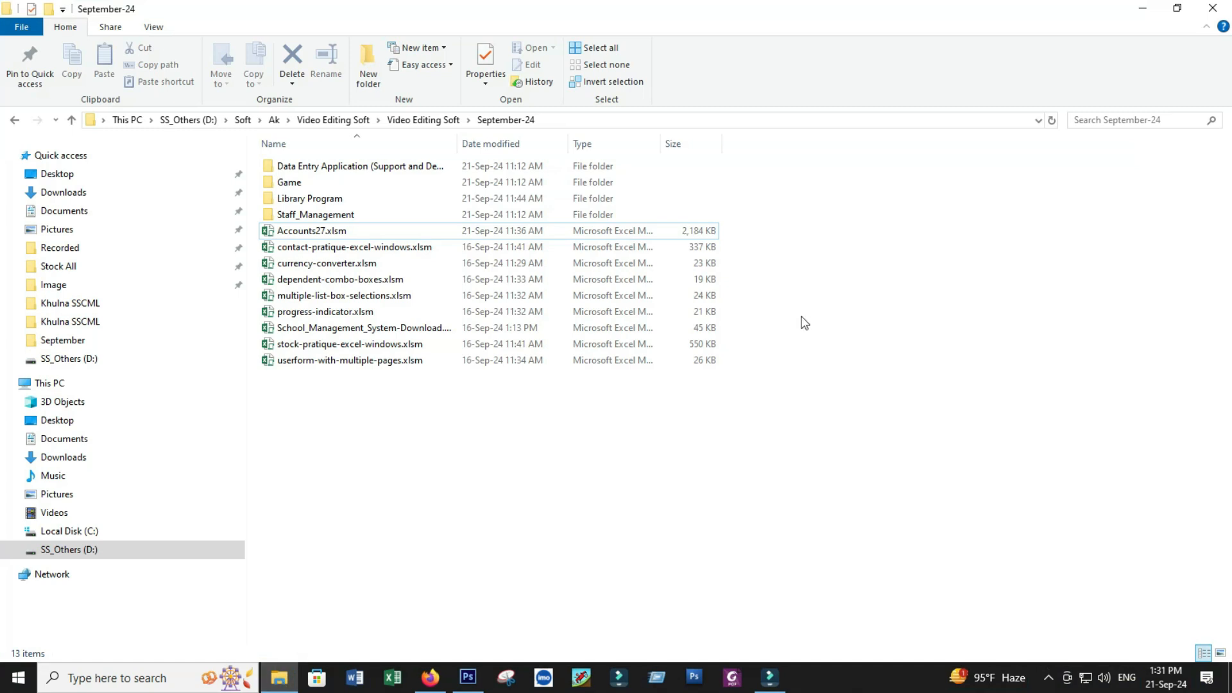
pyautogui.click(380, 565)
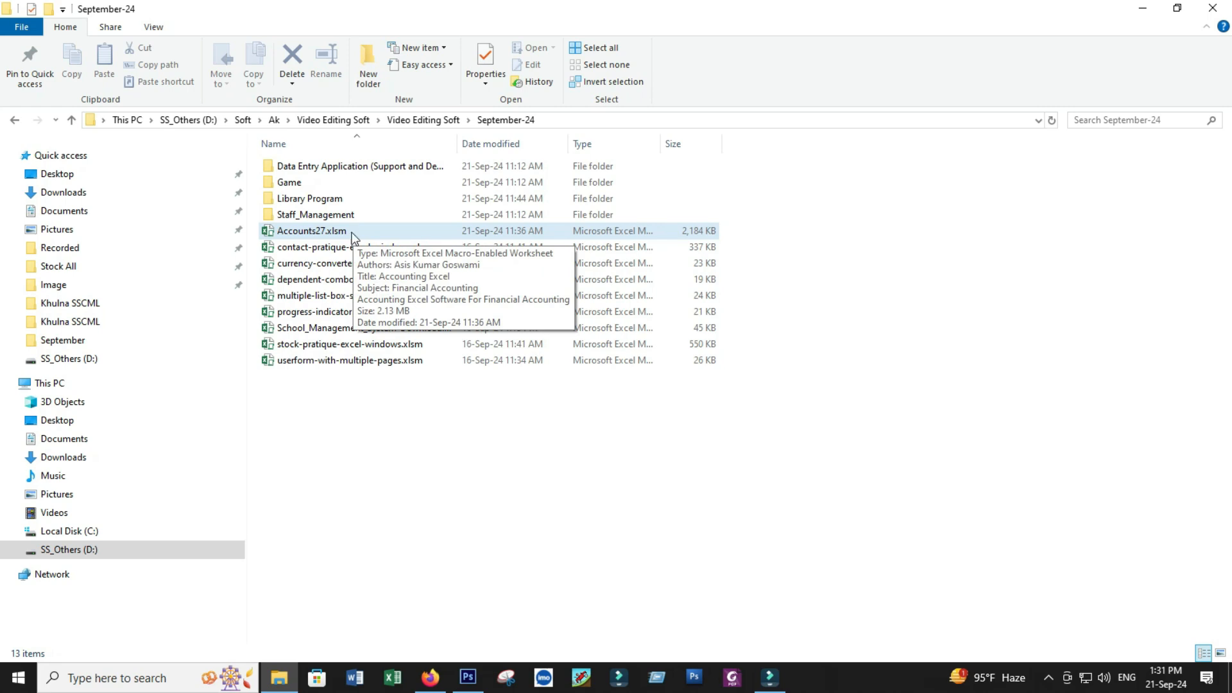
pyautogui.doubleClick(312, 231)
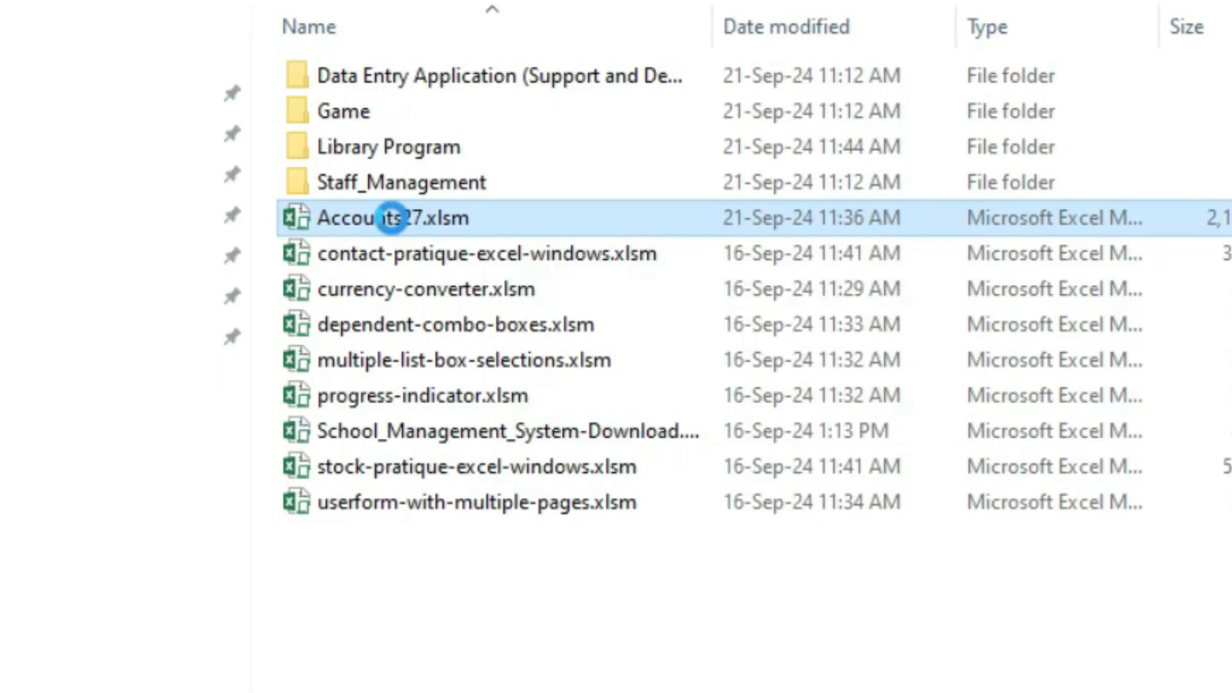
pyautogui.rightClick(402, 219)
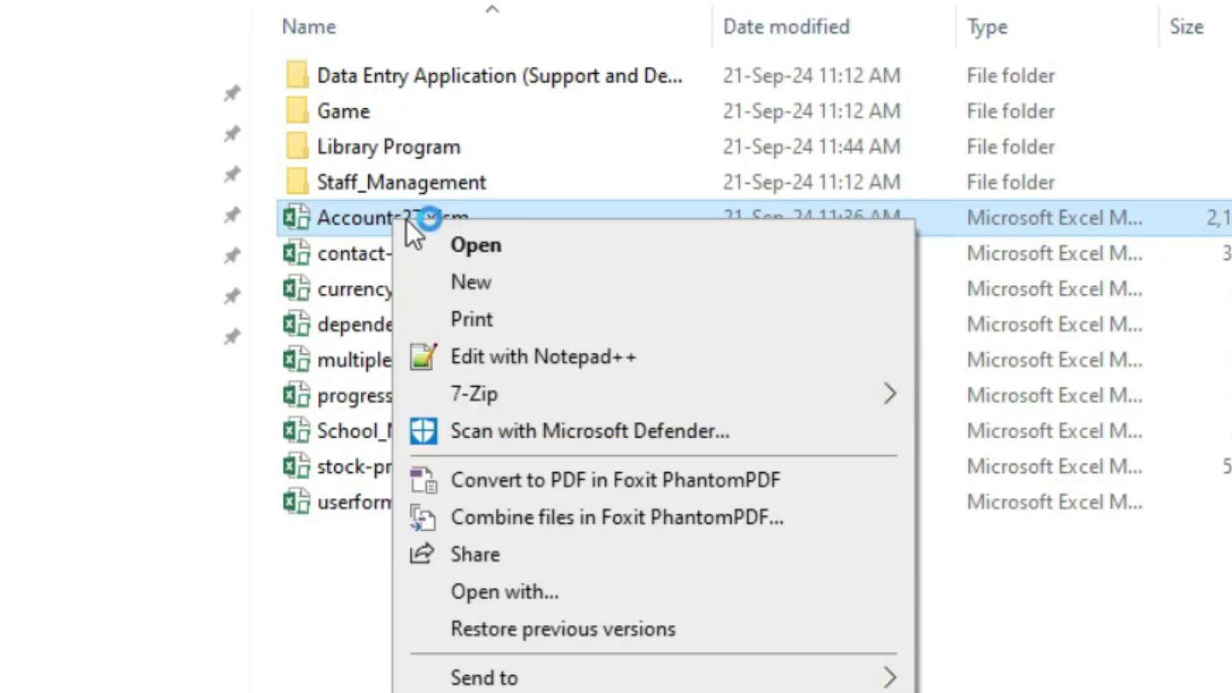
pyautogui.click(532, 248)
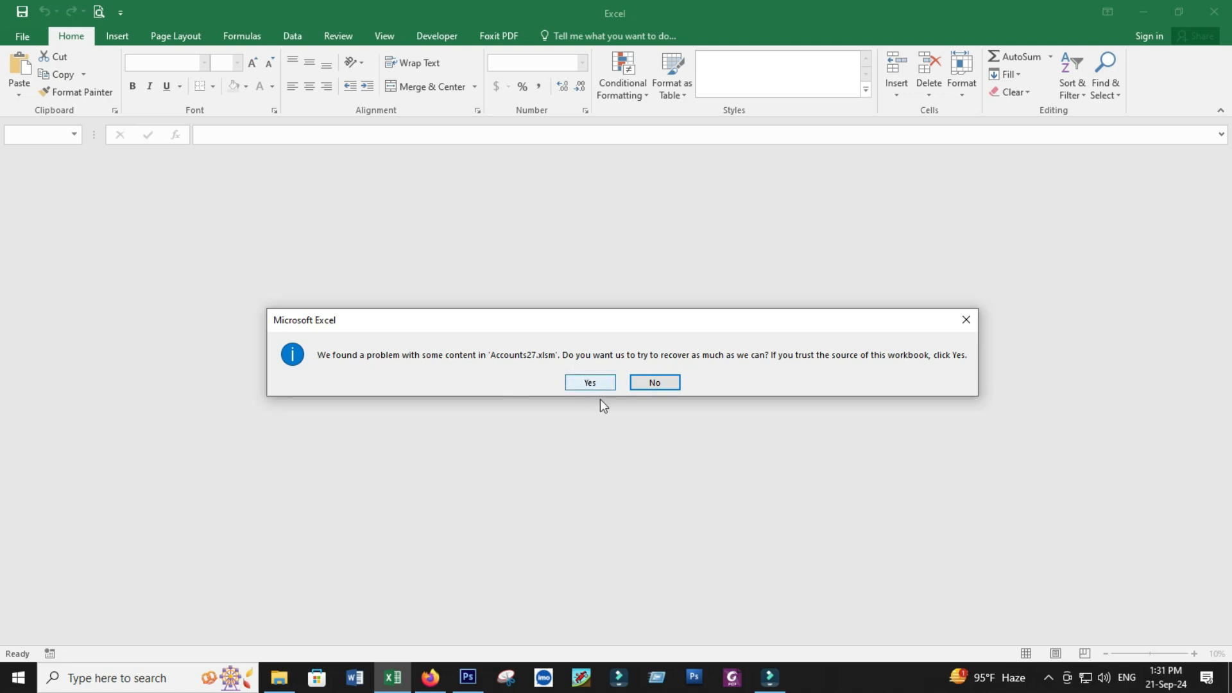
pyautogui.click(590, 383)
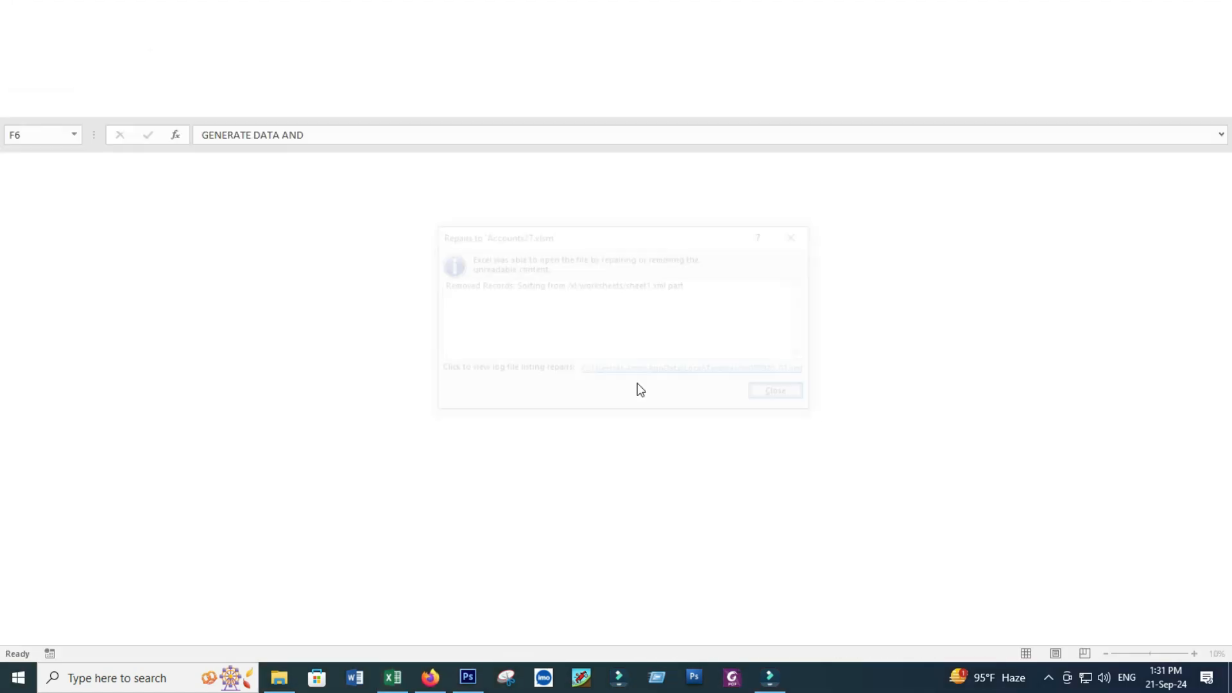
pyautogui.press('Return')
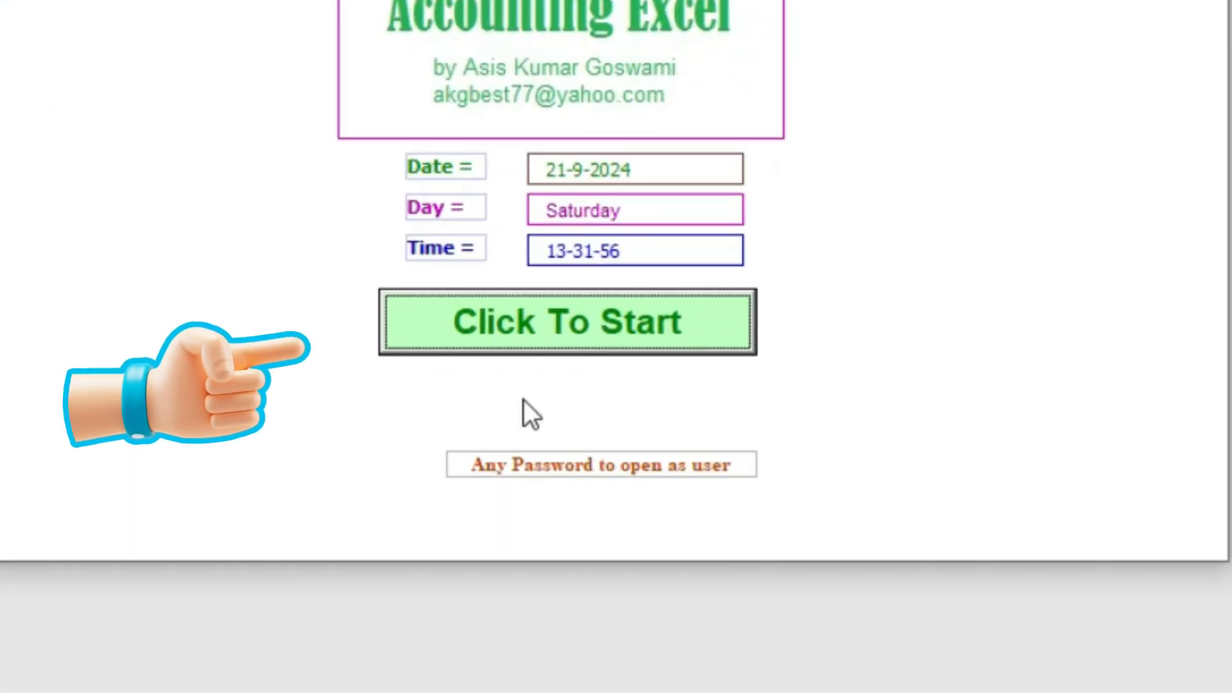
# Step: Start the Accounting Excel program from its login form and acknowledge the startup messages
pyautogui.click(598, 337)
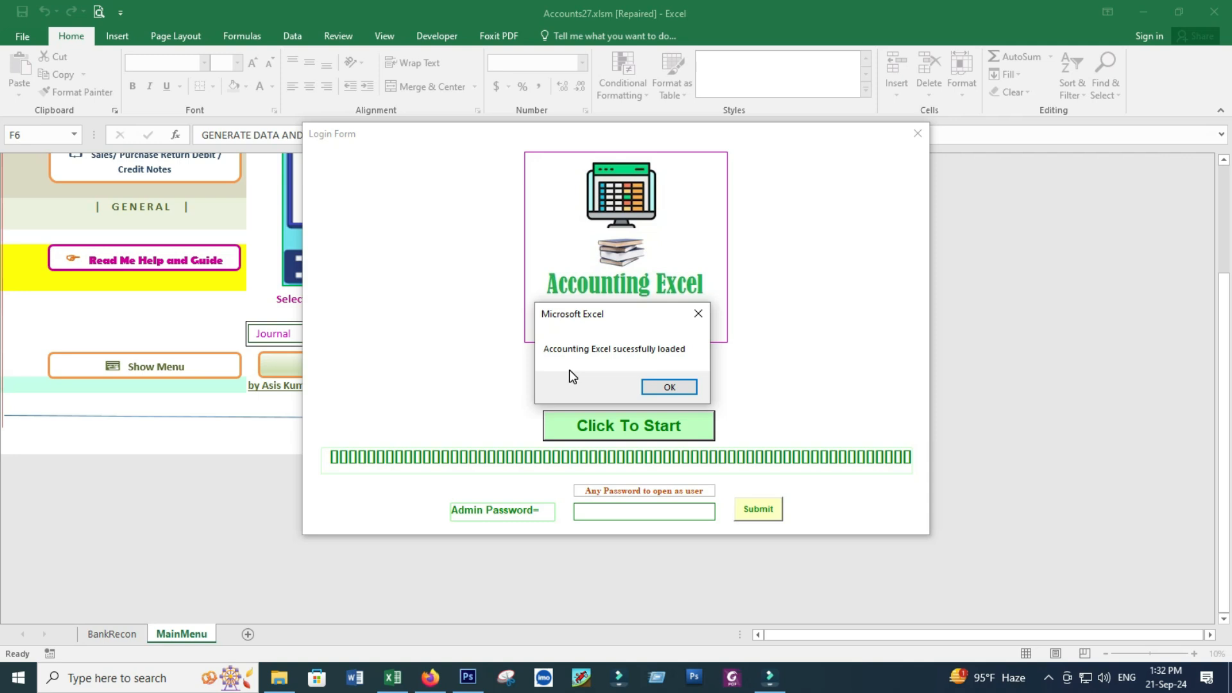
pyautogui.click(664, 391)
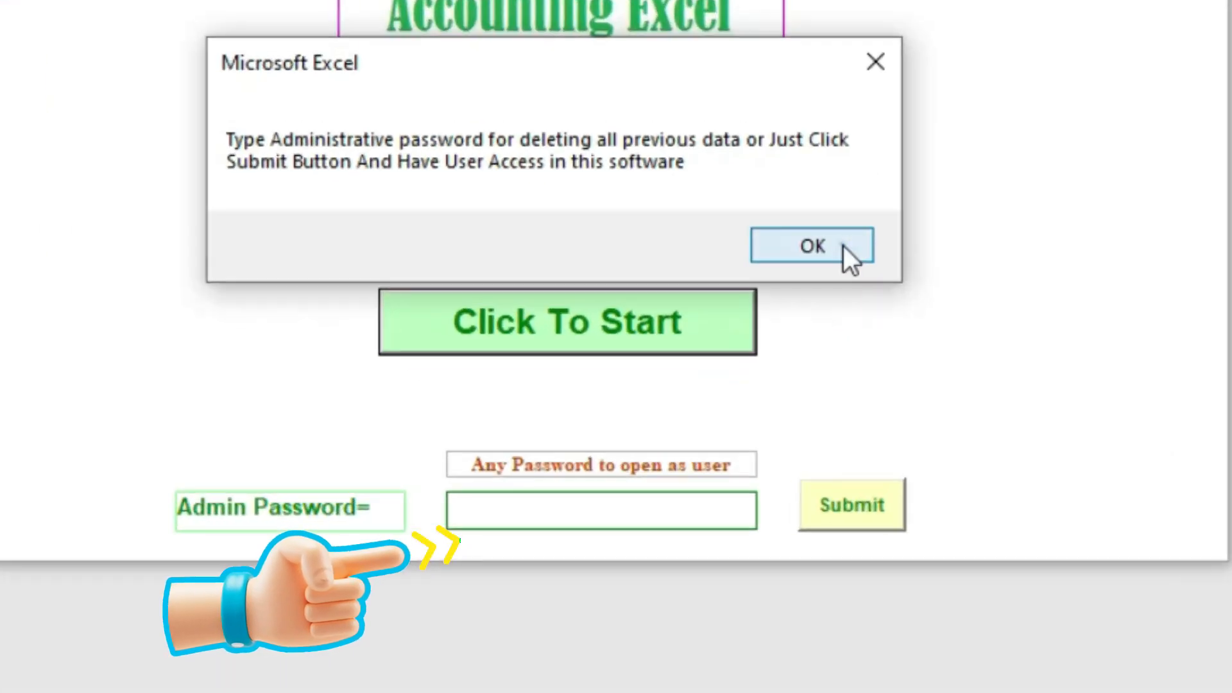
pyautogui.click(753, 390)
# Step: Enter the password in the Admin Password field, submit the login form, and dismiss the access message and the workbook repair report
pyautogui.click(538, 507)
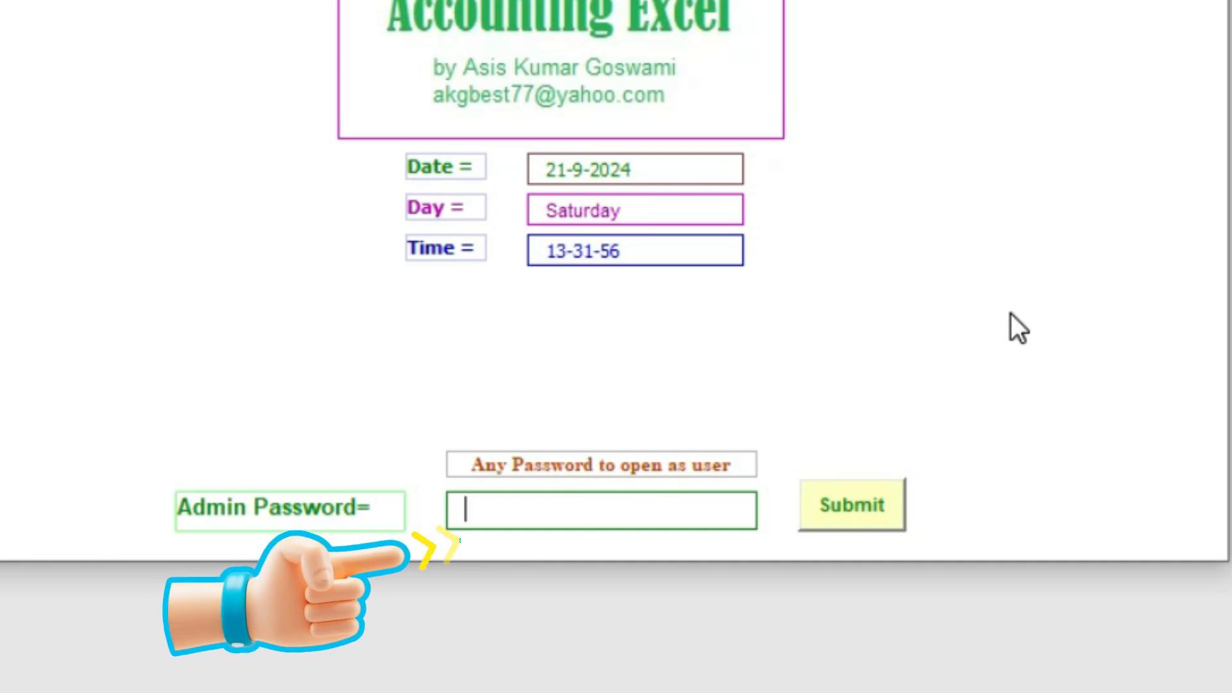
pyautogui.write('****')
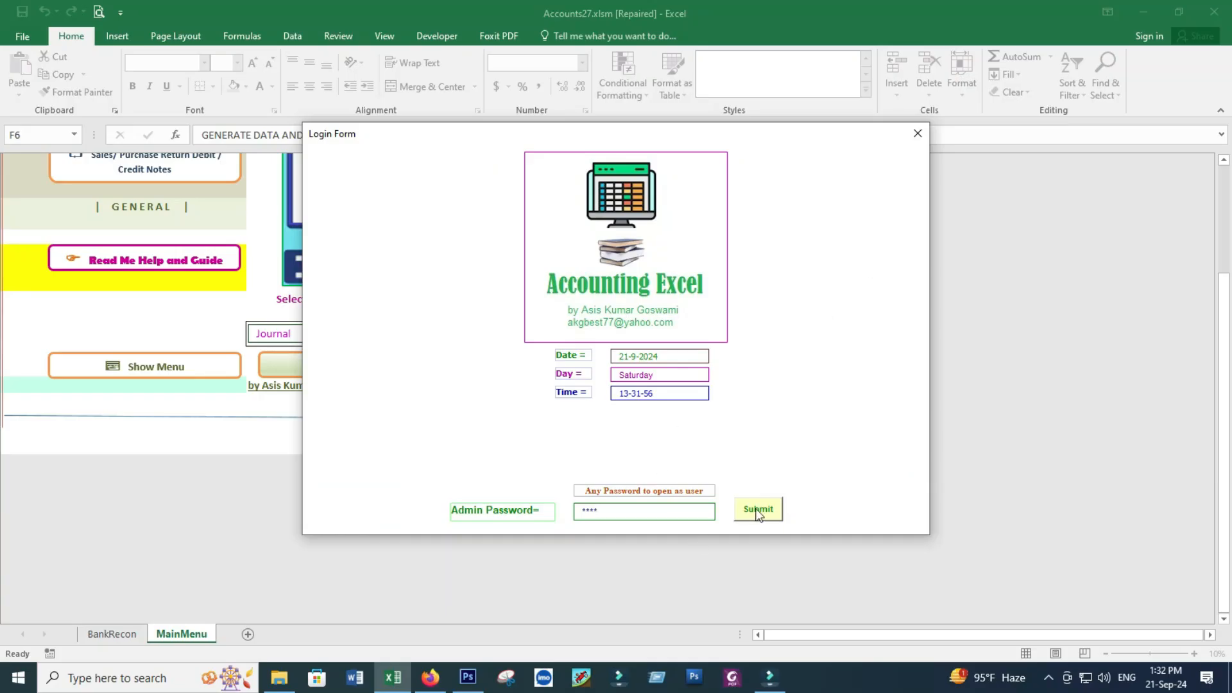
pyautogui.click(757, 509)
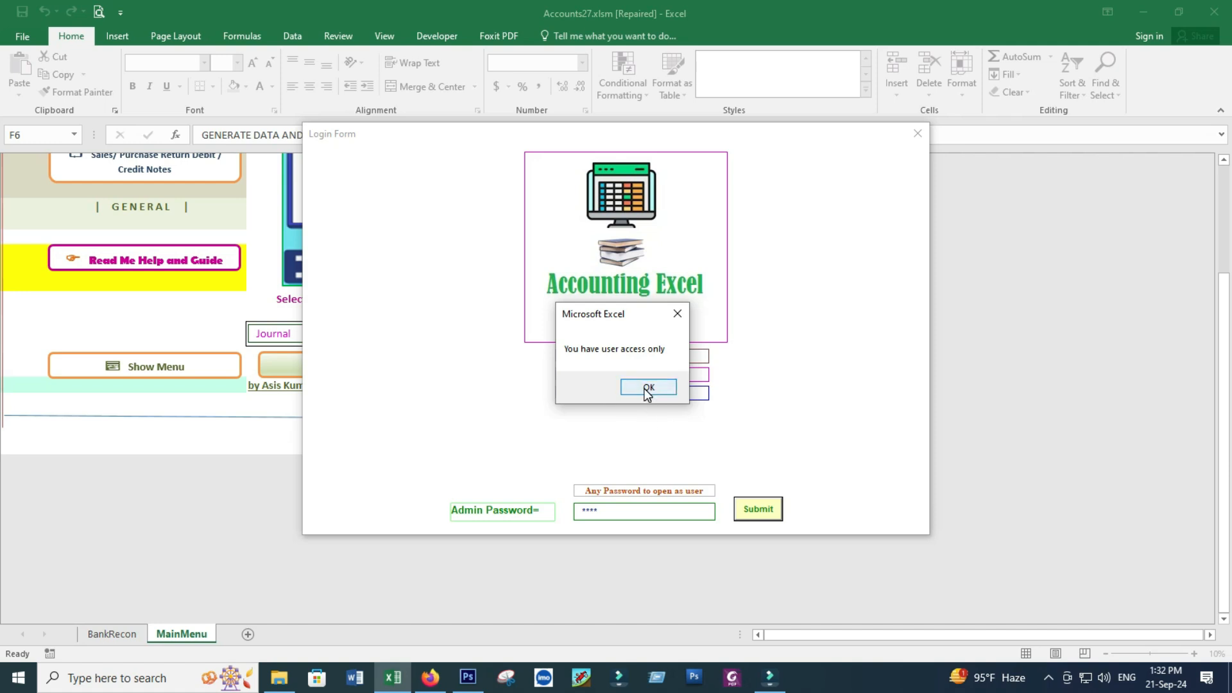
pyautogui.click(648, 387)
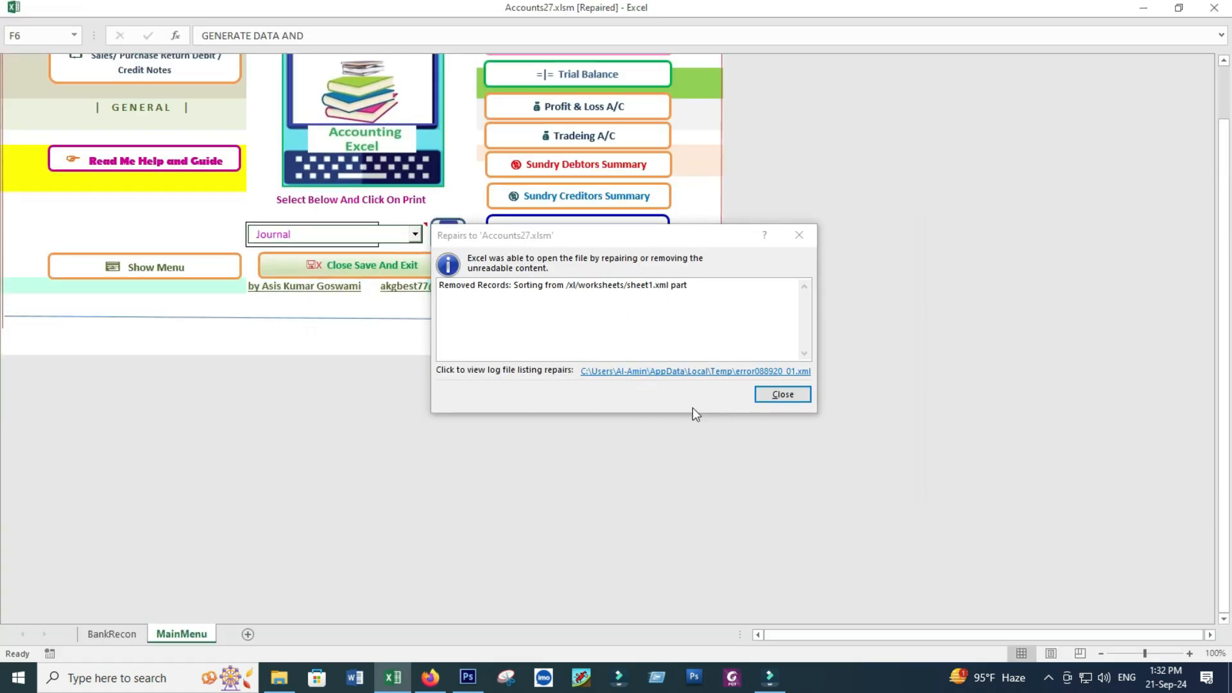
pyautogui.click(777, 394)
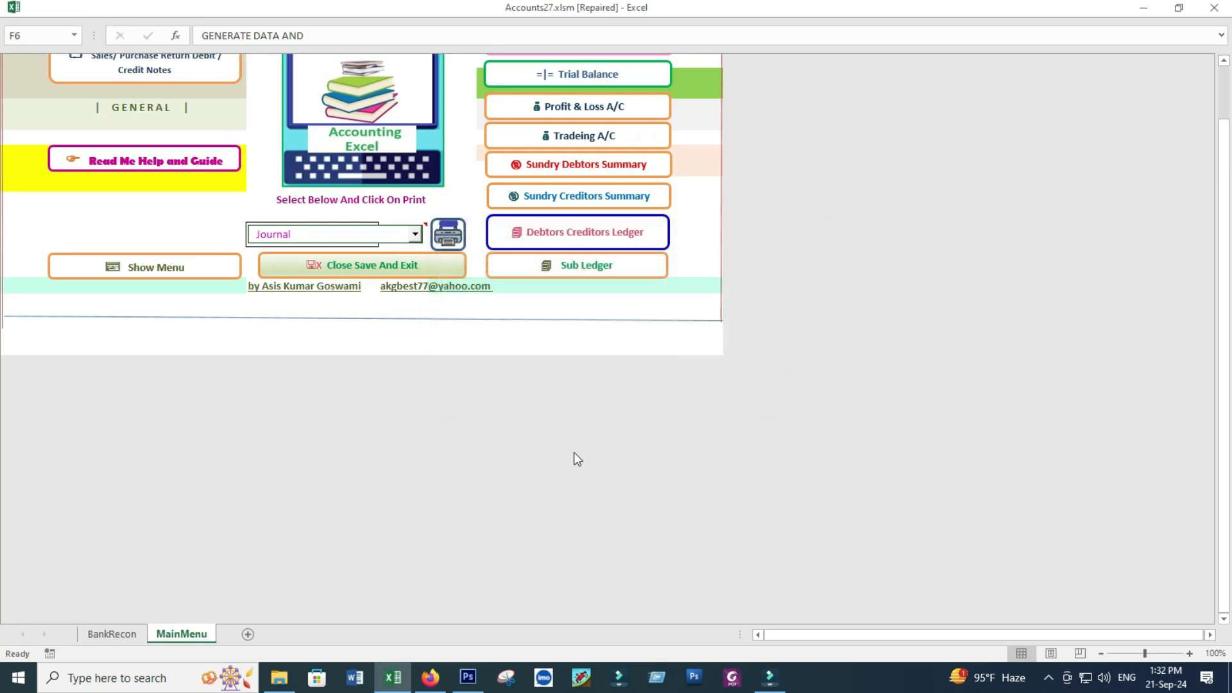
# Step: Look over the main menu, open the Accounts Master form, and minimize the file explorer window
pyautogui.scroll(8, 575, 454)
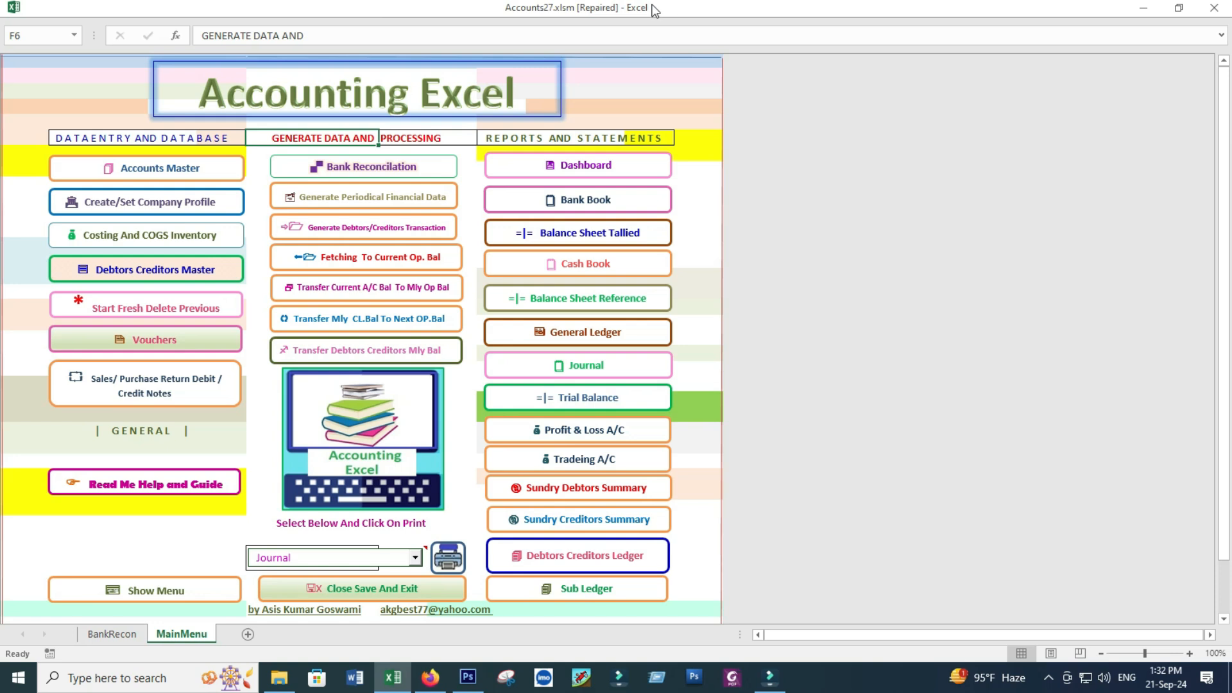
pyautogui.scroll(-7, 290, 202)
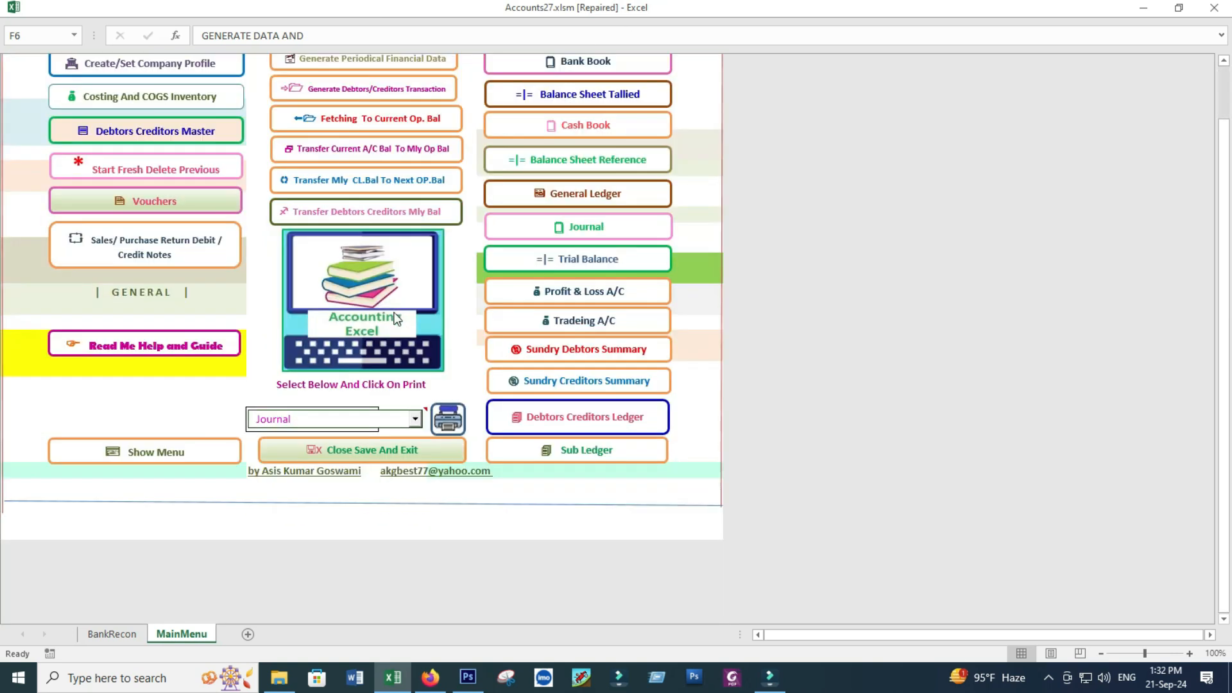
pyautogui.scroll(5, 392, 321)
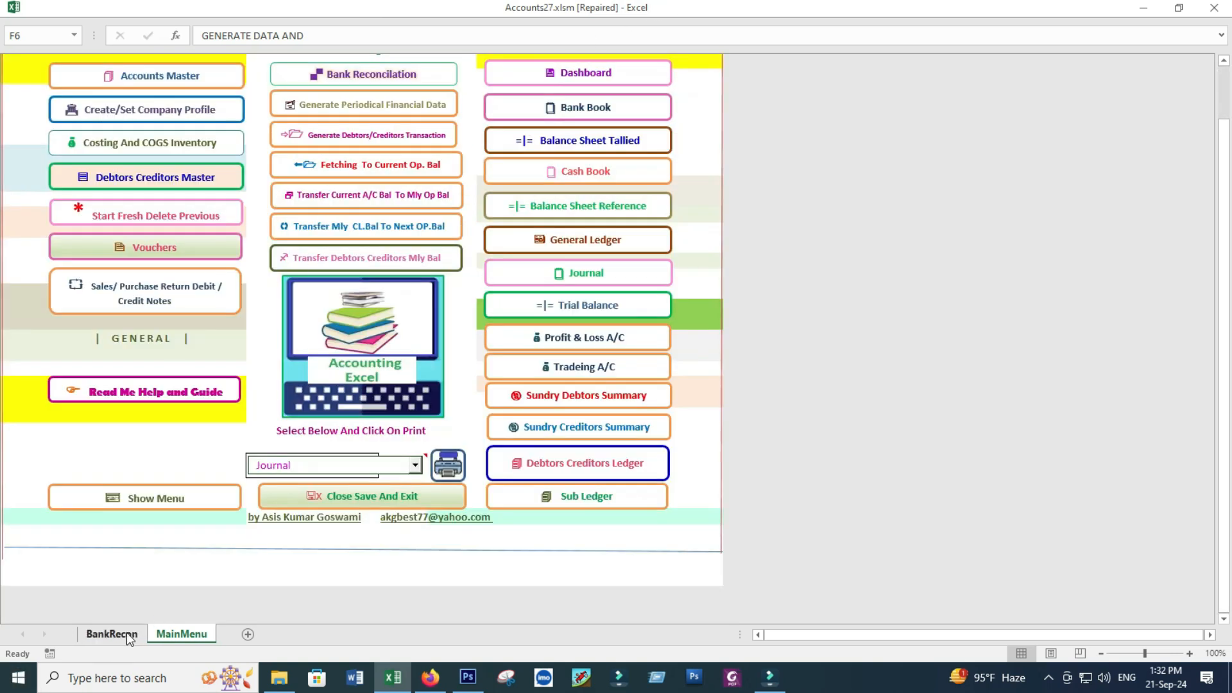
pyautogui.scroll(2, 235, 590)
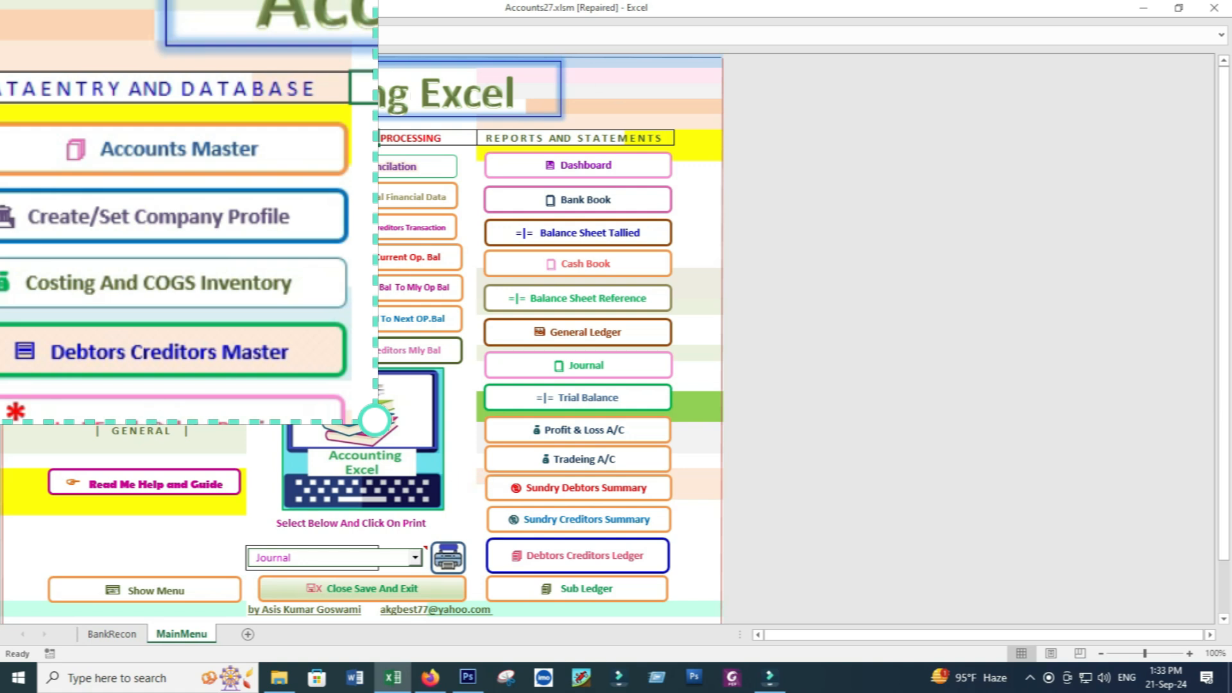
pyautogui.click(951, 201)
pyautogui.click(213, 155)
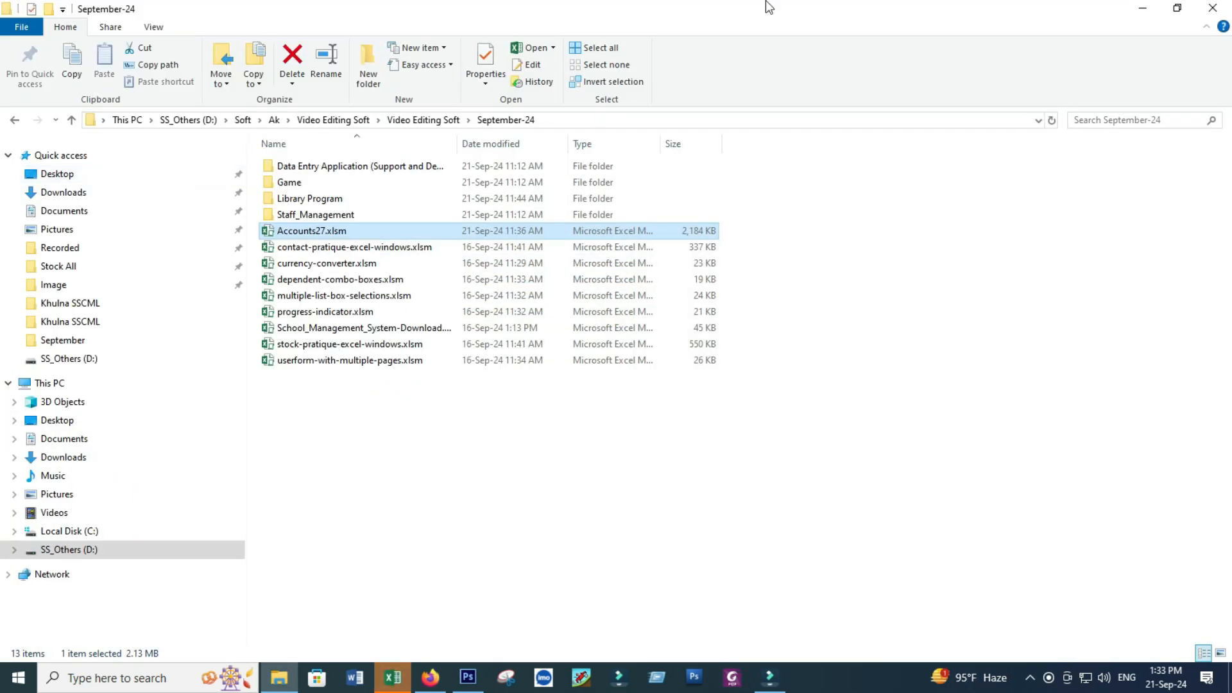
pyautogui.click(1143, 8)
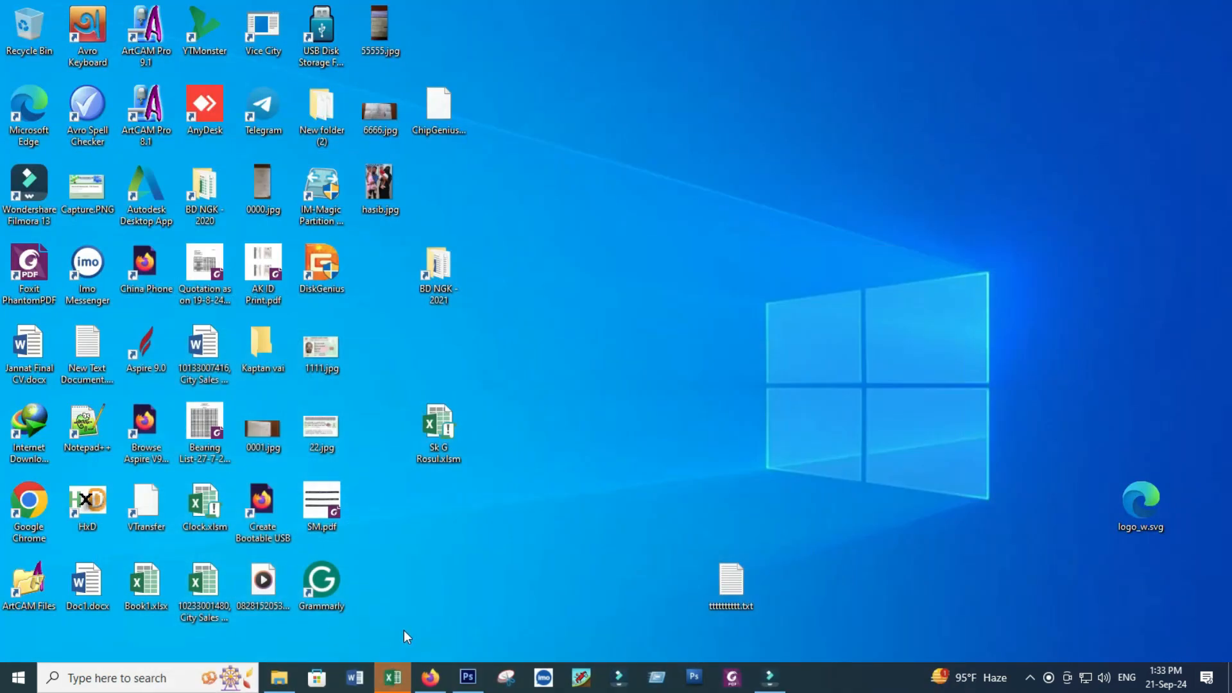
pyautogui.click(392, 677)
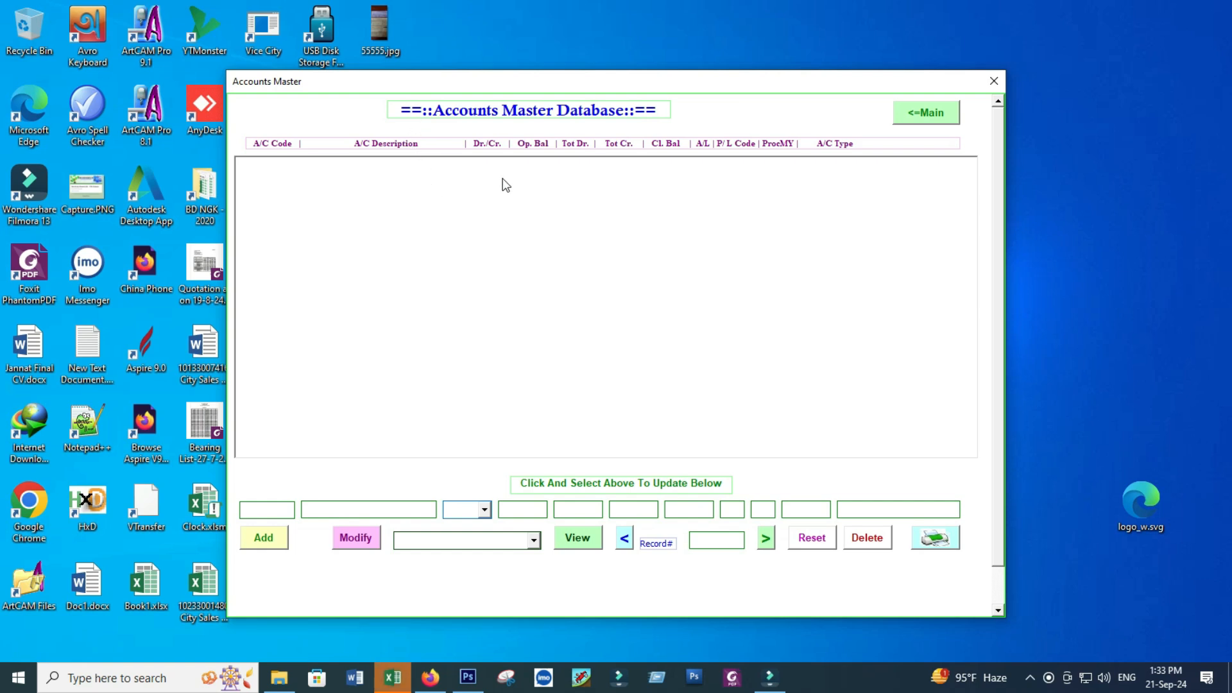
# Step: Inspect the entry fields of the Accounts Master form, including its debit or credit choices
pyautogui.click(330, 514)
pyautogui.click(267, 514)
pyautogui.click(483, 511)
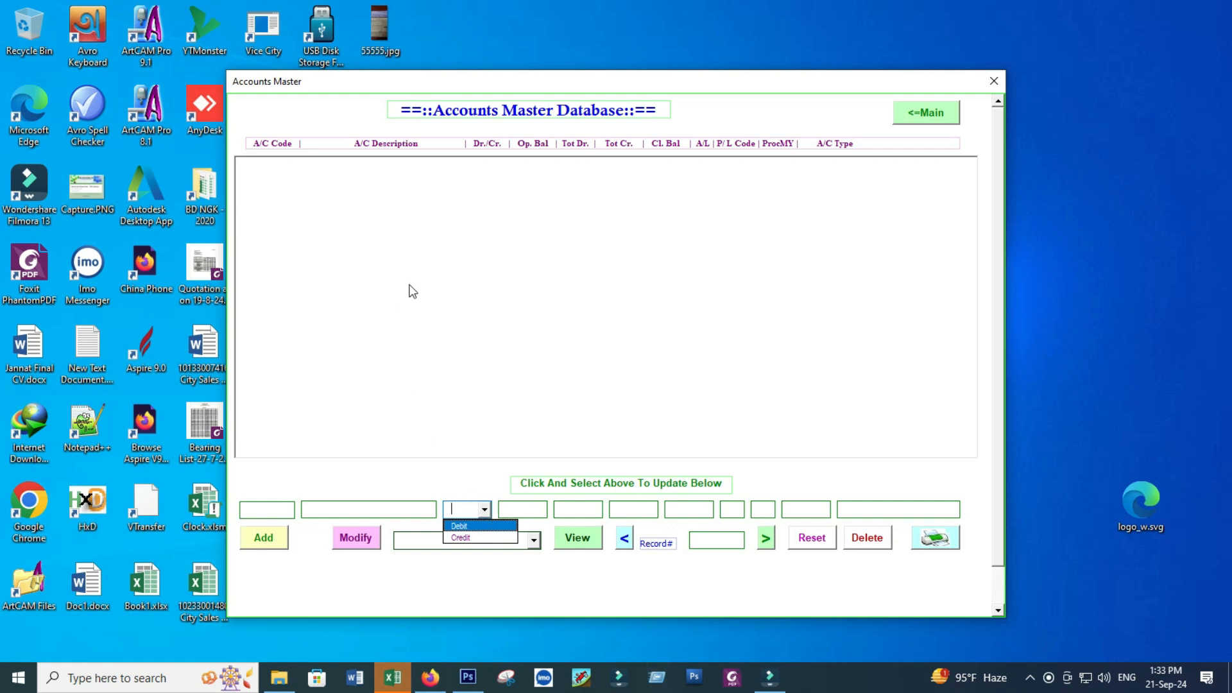
pyautogui.click(526, 503)
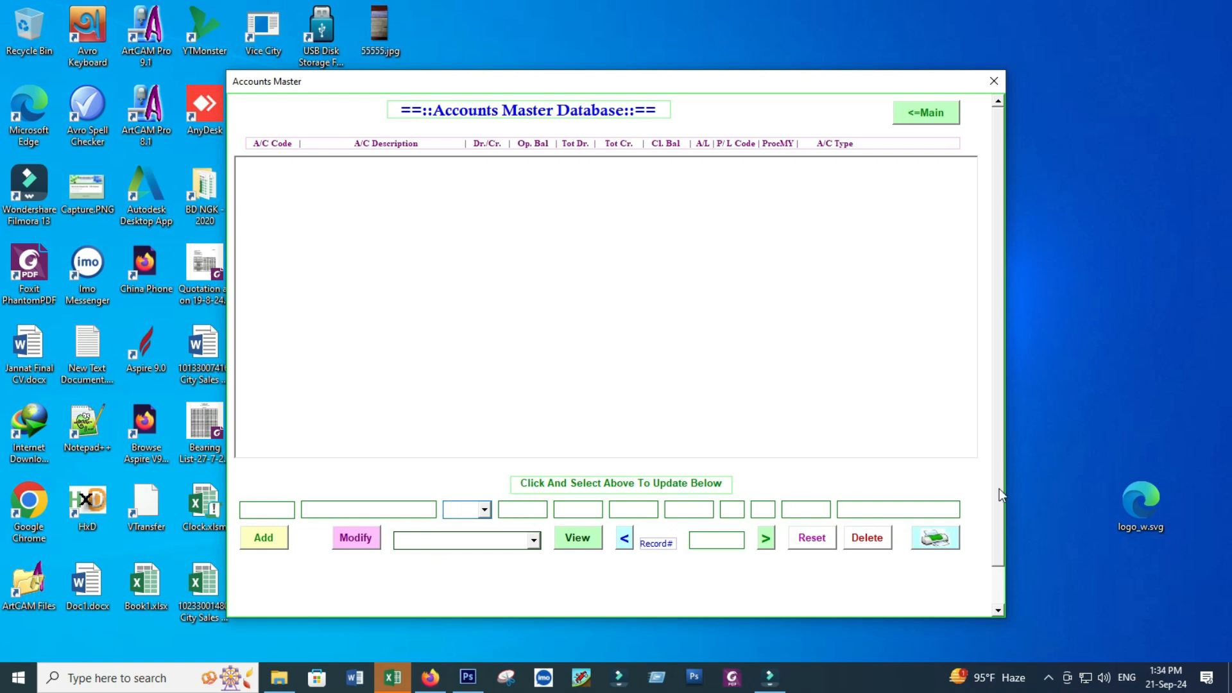
# Step: Check the record view choices in Accounts Master, try viewing records without choosing one, and return to the main menu
pyautogui.click(533, 539)
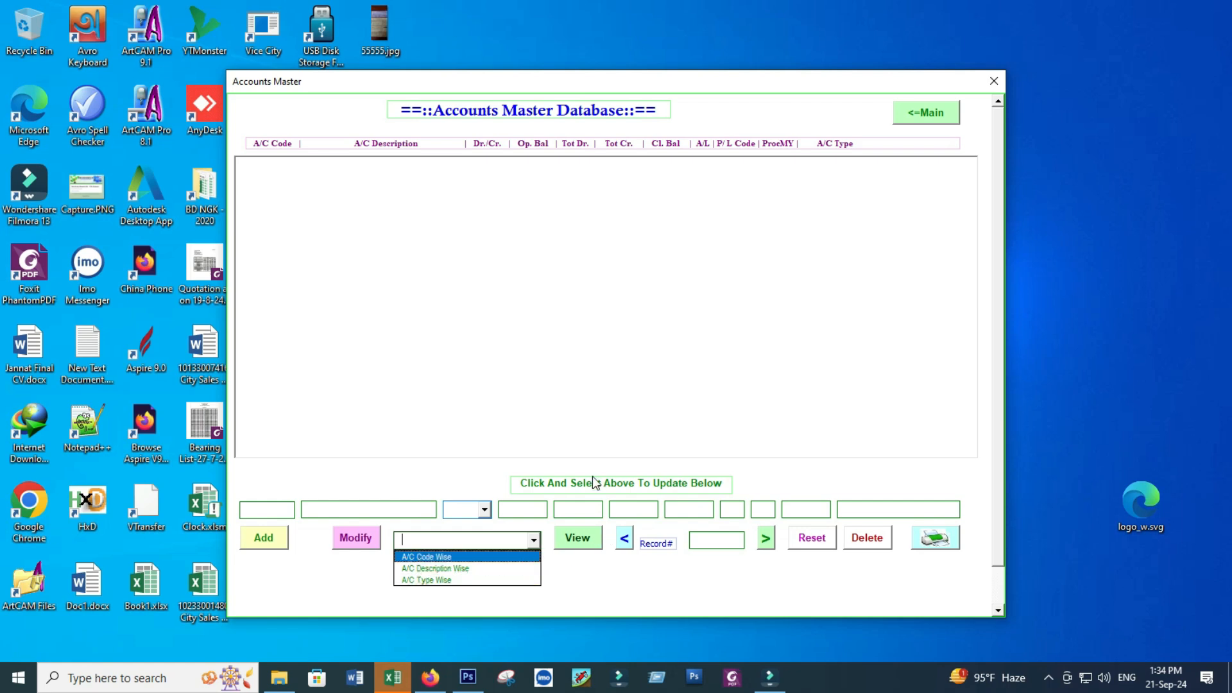
pyautogui.click(602, 593)
pyautogui.click(581, 539)
pyautogui.click(700, 387)
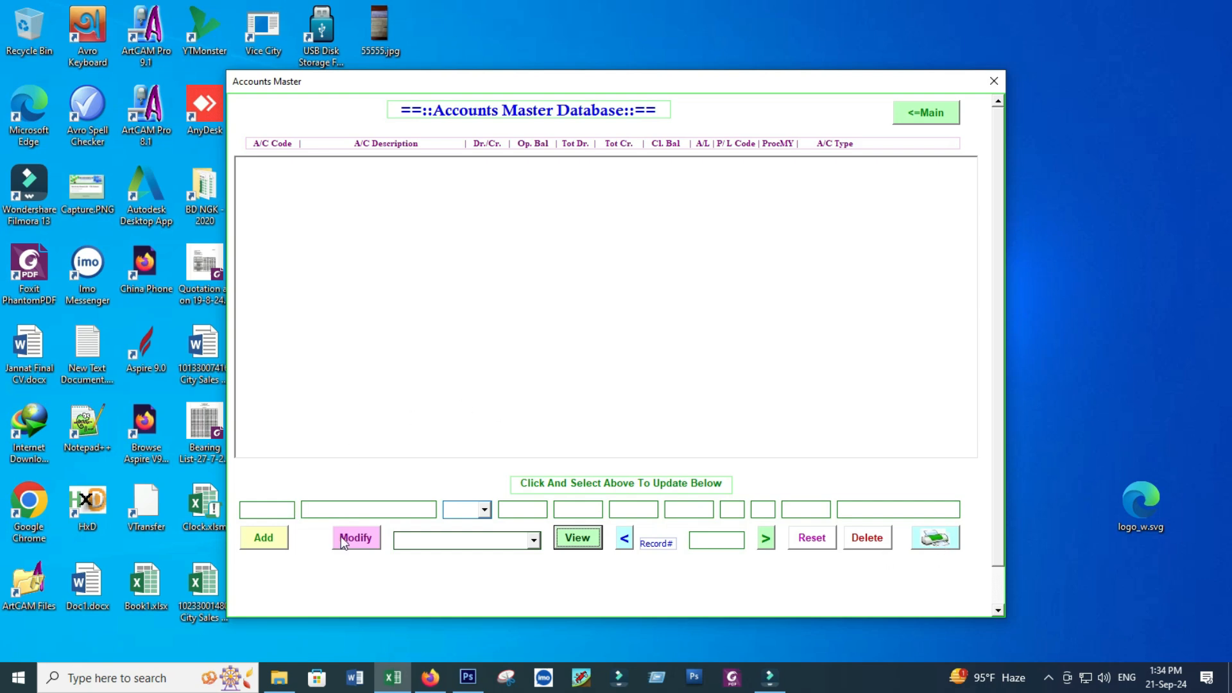
pyautogui.click(931, 117)
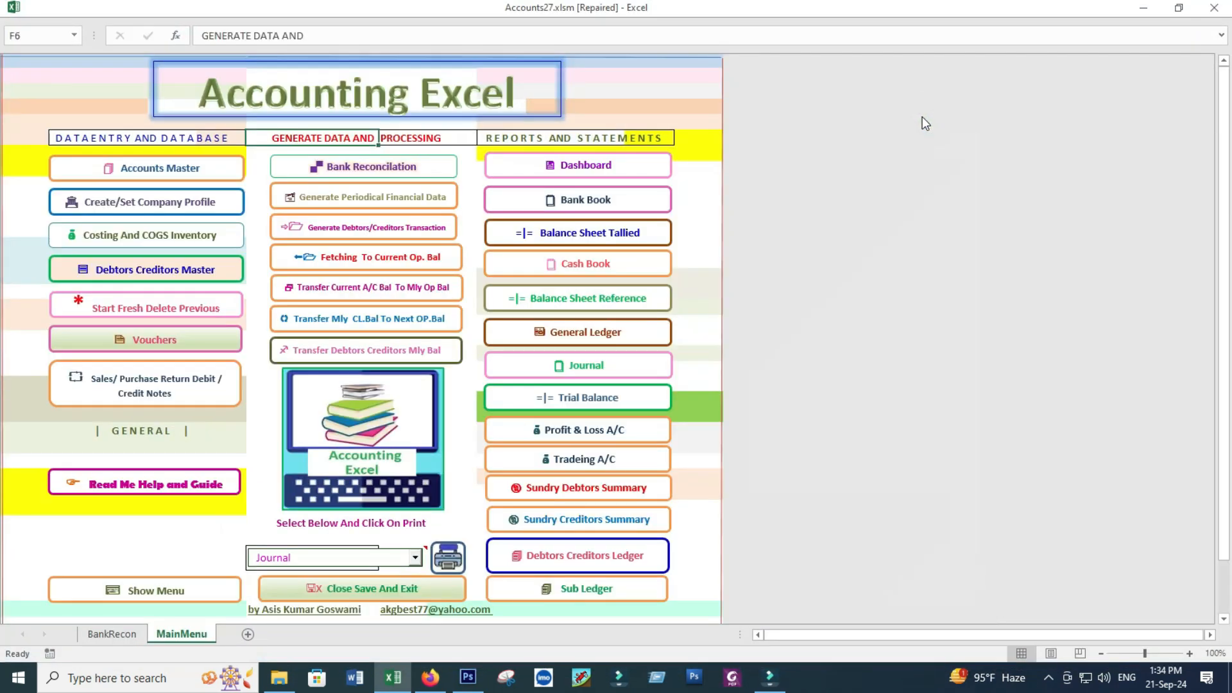
# Step: Open the Company Profile form, display the stored company details for review, and return to the main menu
pyautogui.click(211, 226)
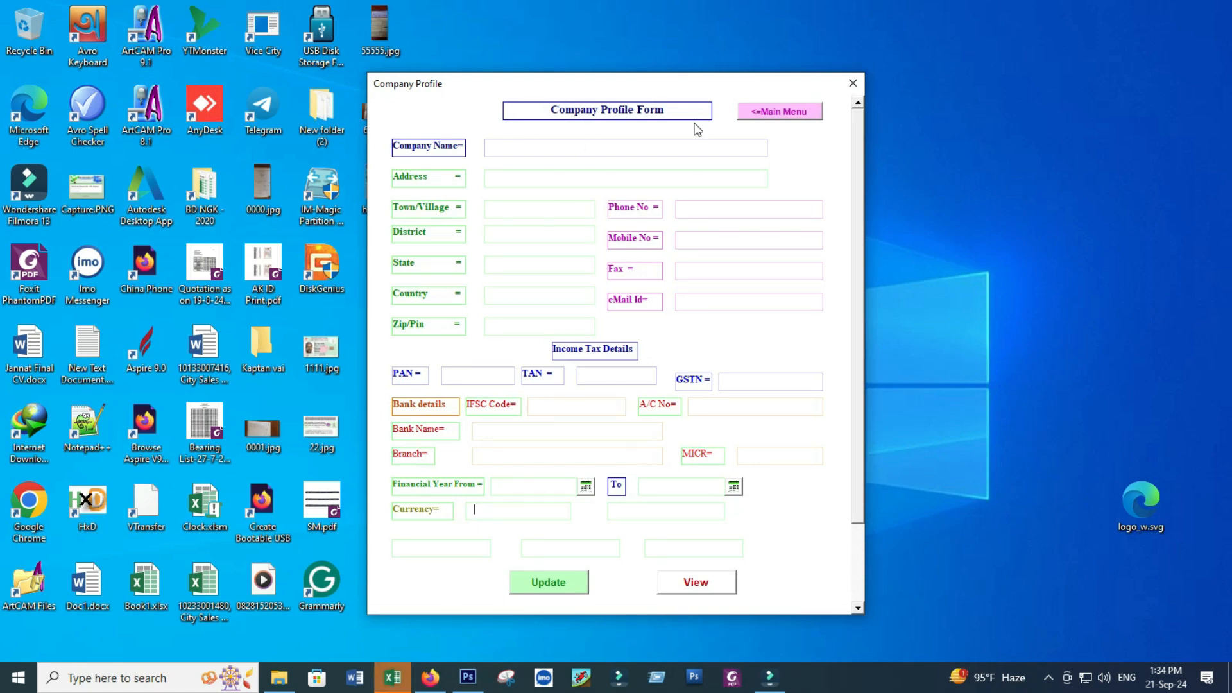
pyautogui.moveTo(507, 90); pyautogui.dragTo(467, 55)
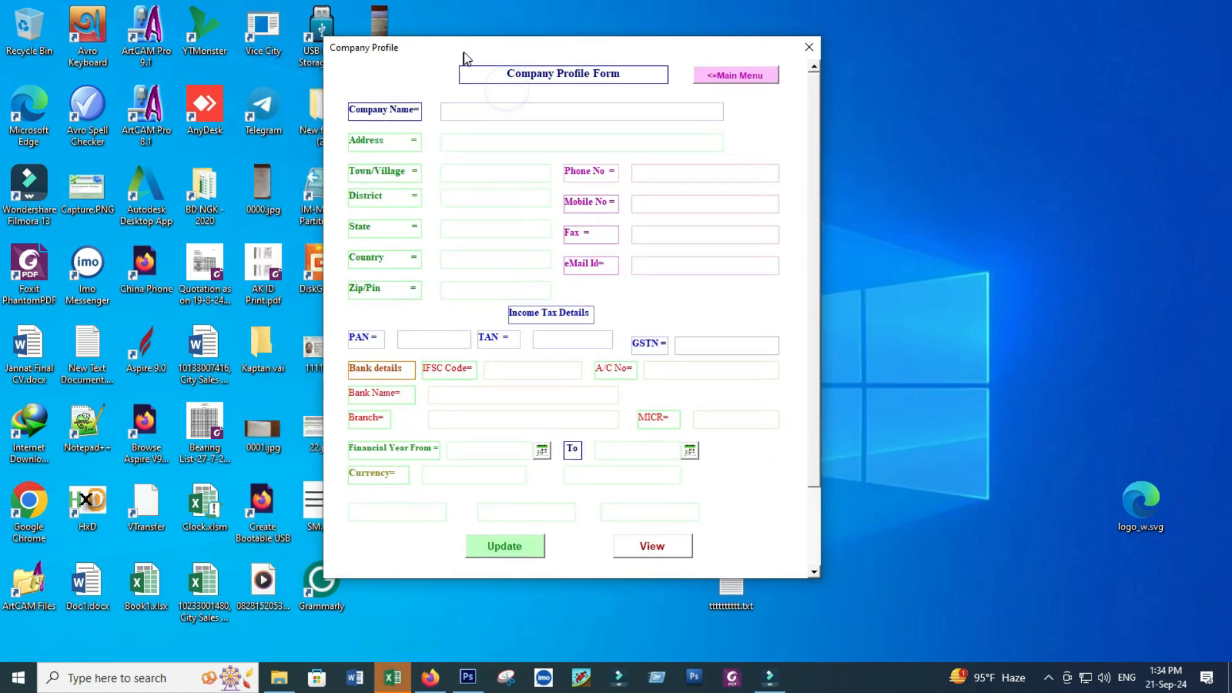
pyautogui.click(484, 106)
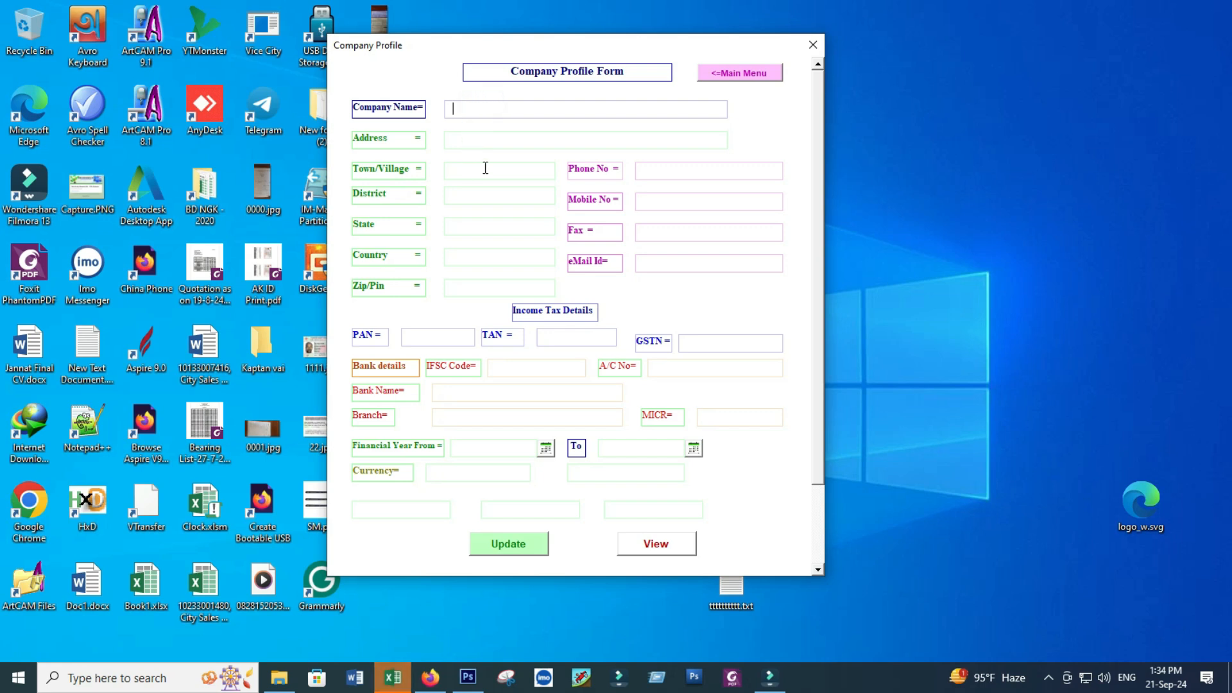
pyautogui.click(553, 313)
pyautogui.click(645, 551)
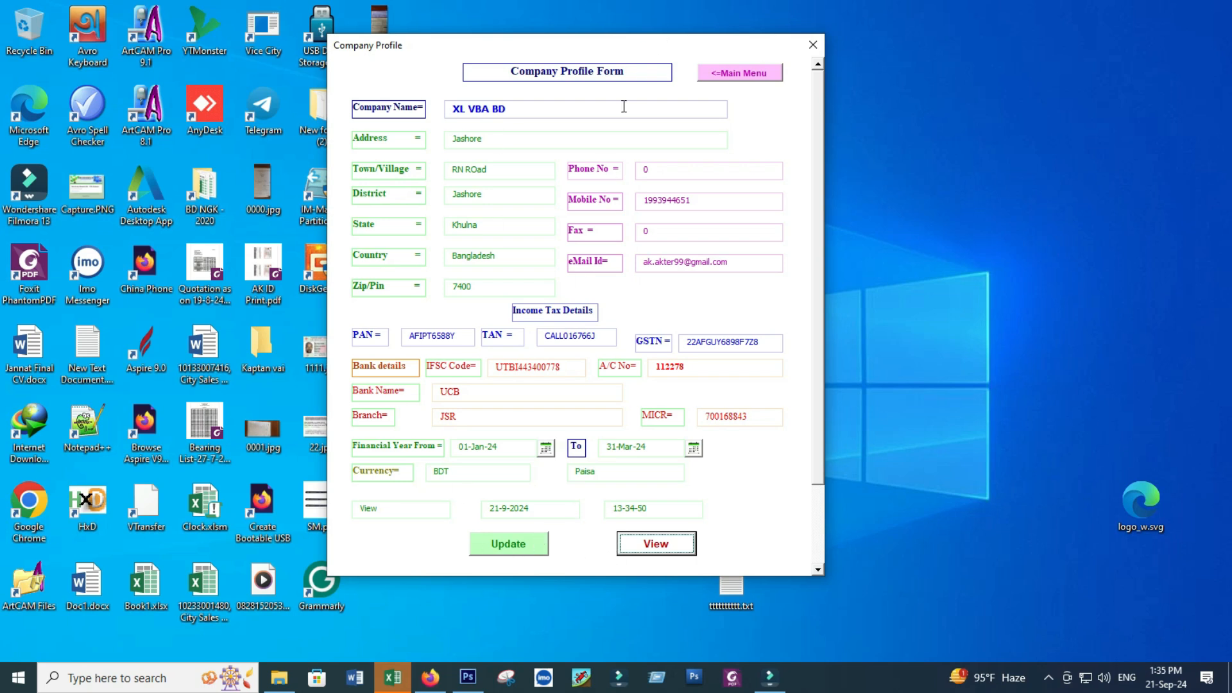
pyautogui.click(740, 72)
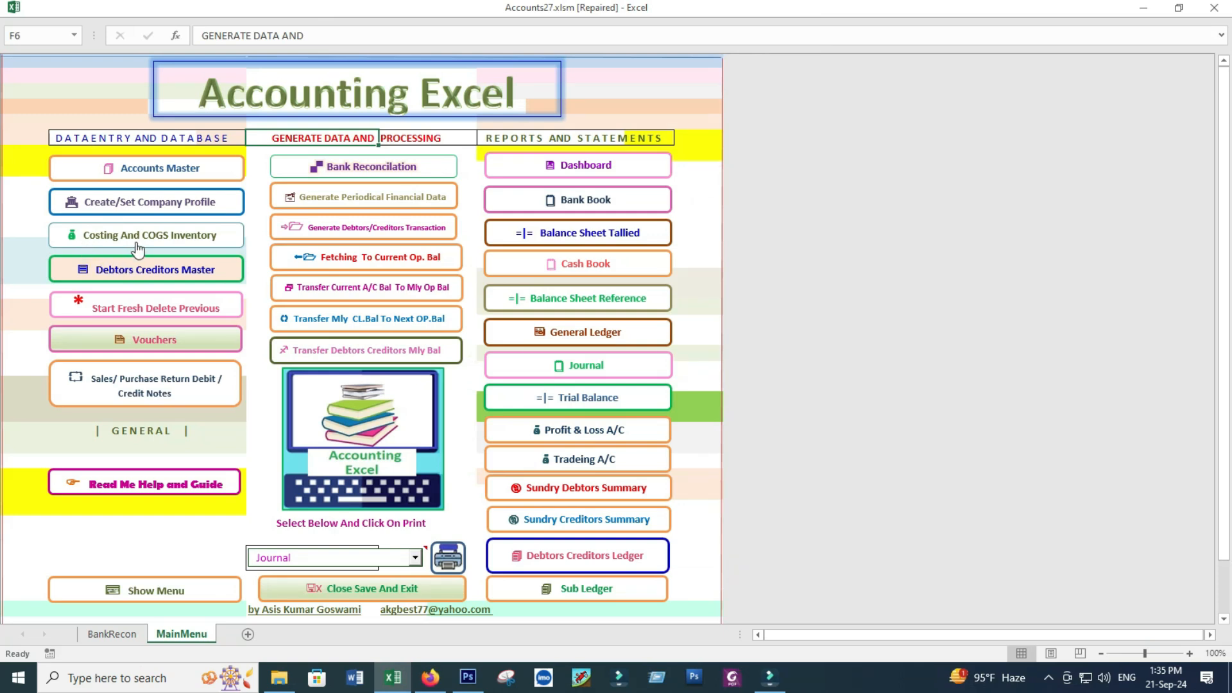
# Step: Open the Costing And COGS Inventory sheet, look over its calculation table, and return to the main menu
pyautogui.click(137, 249)
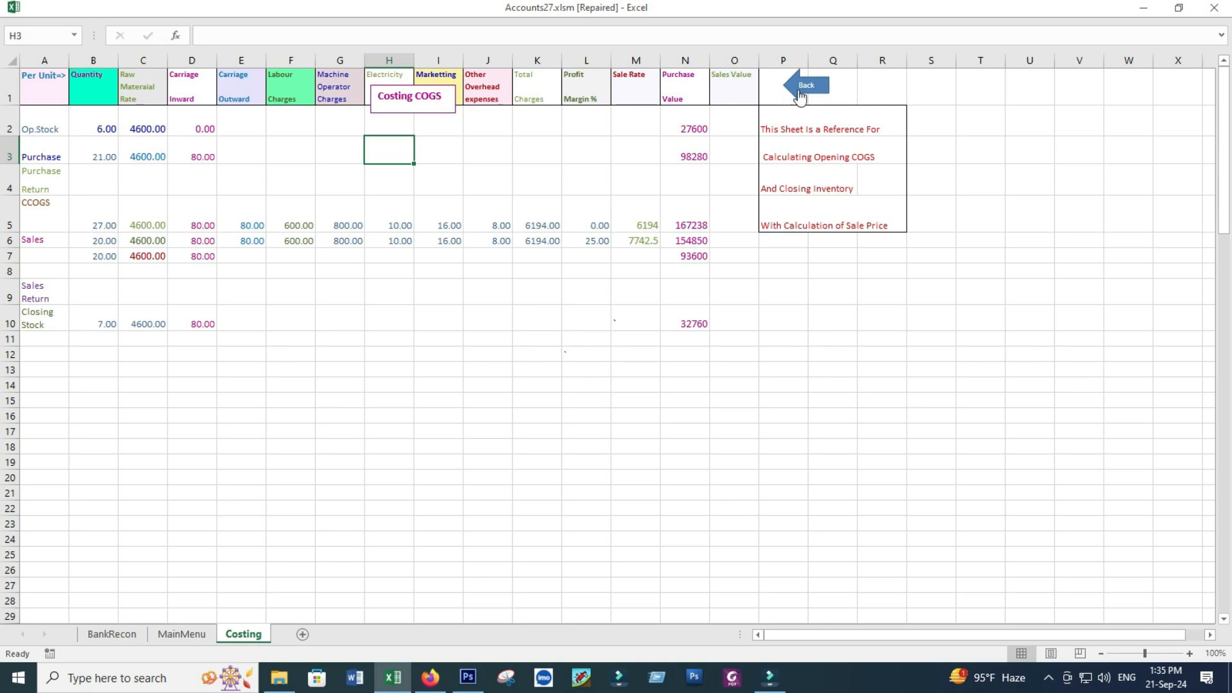
pyautogui.click(295, 414)
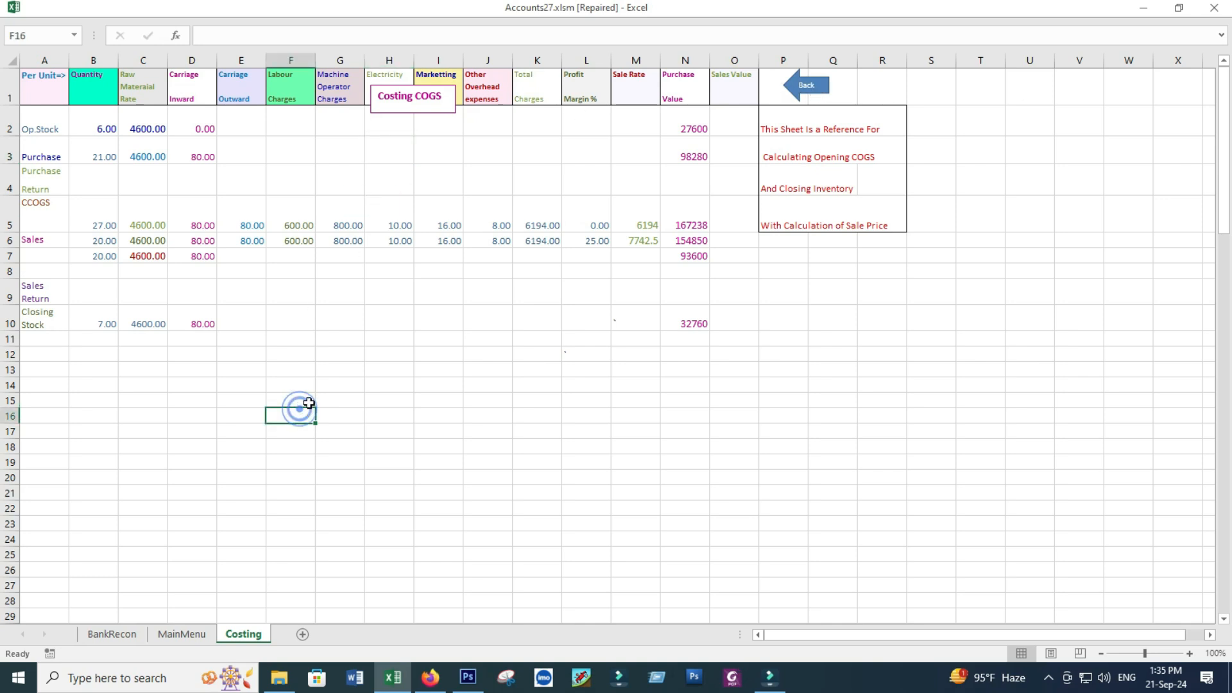
pyautogui.click(810, 85)
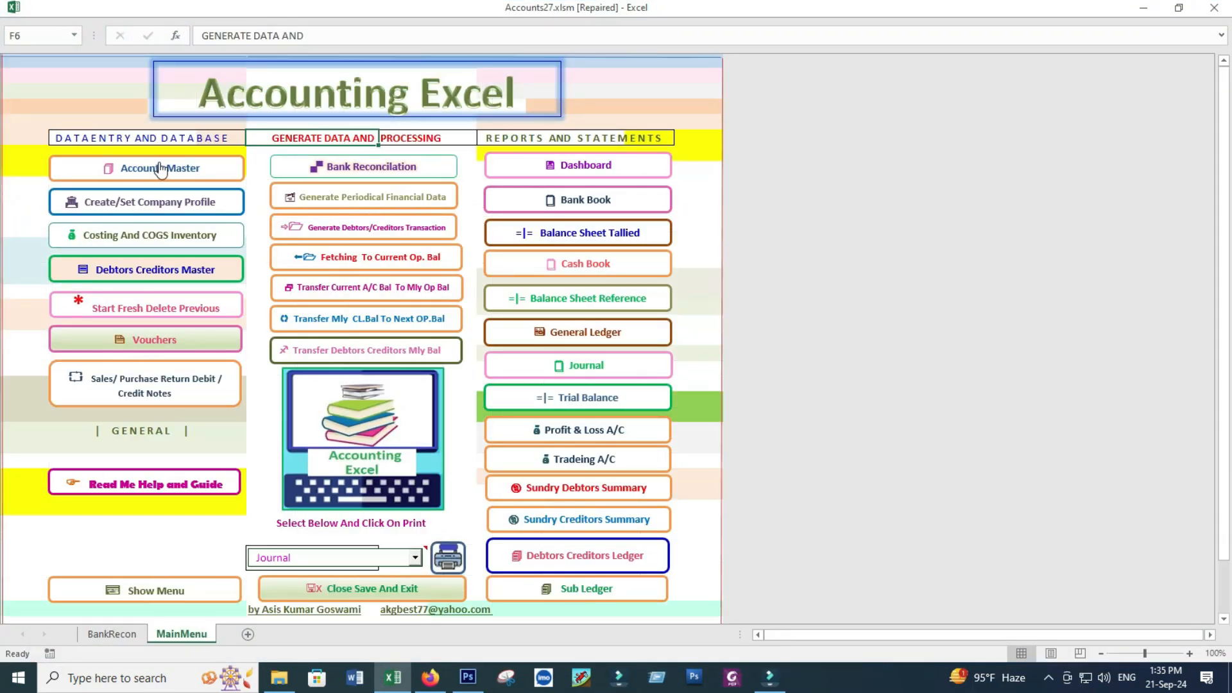
# Step: Open the Debtors Creditors Master form, check its debtor or creditor and company name choices, and return to the main menu
pyautogui.click(178, 266)
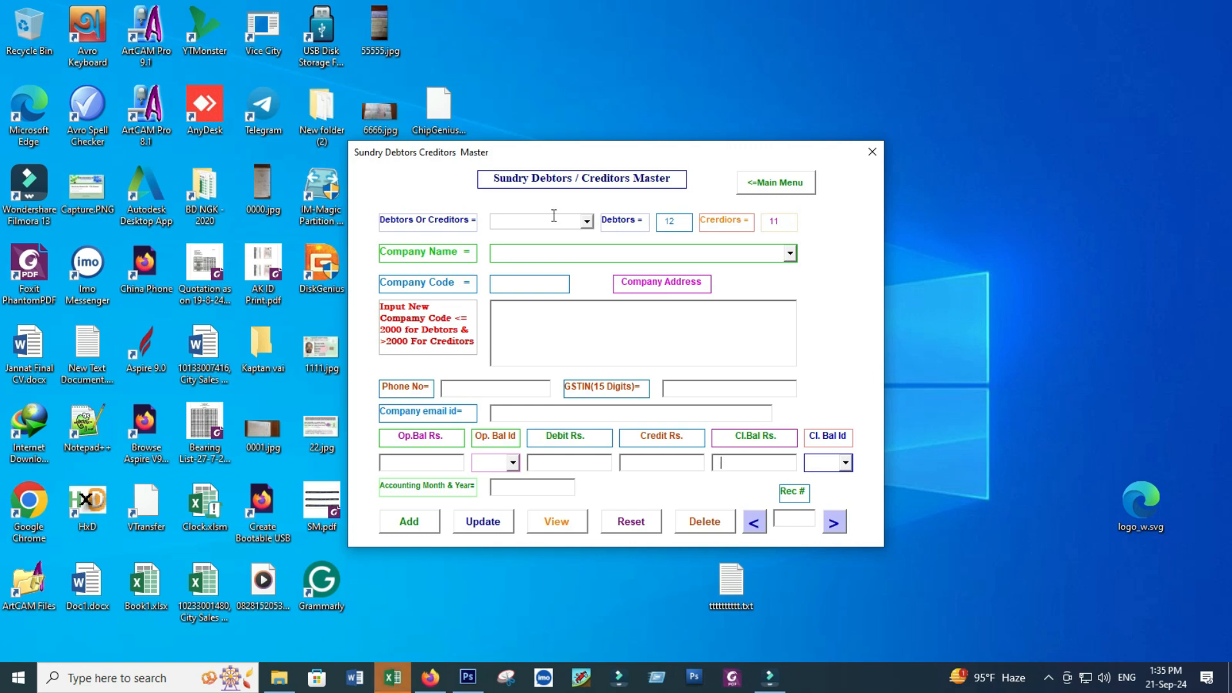
pyautogui.click(586, 221)
pyautogui.click(790, 253)
pyautogui.click(790, 253)
pyautogui.click(507, 322)
pyautogui.click(799, 188)
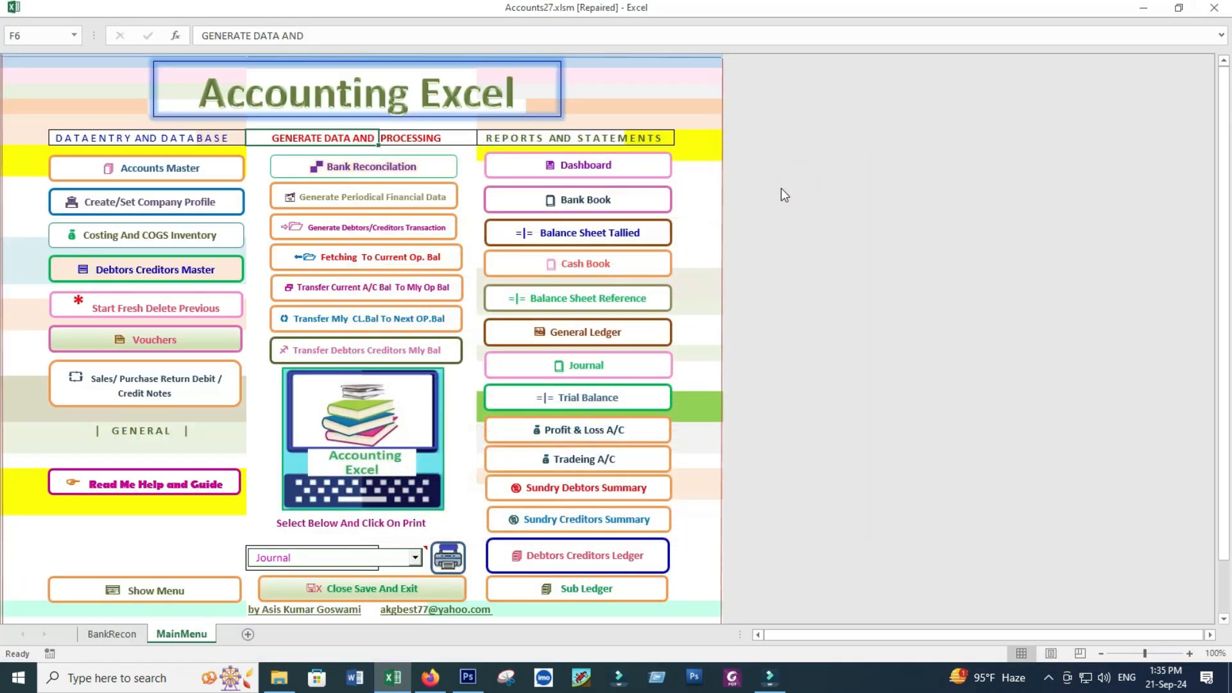
# Step: Try the Start Fresh Delete Previous option, acknowledging its warning and answering the Y/N deletion prompt
pyautogui.click(206, 313)
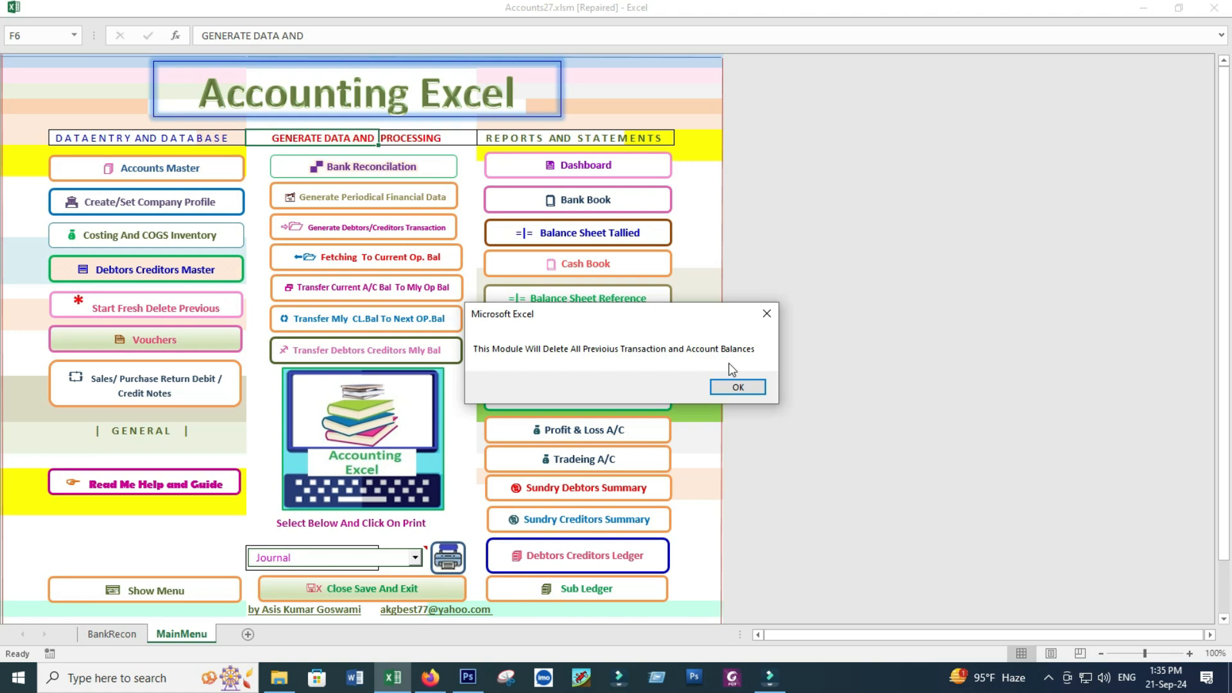
pyautogui.click(738, 387)
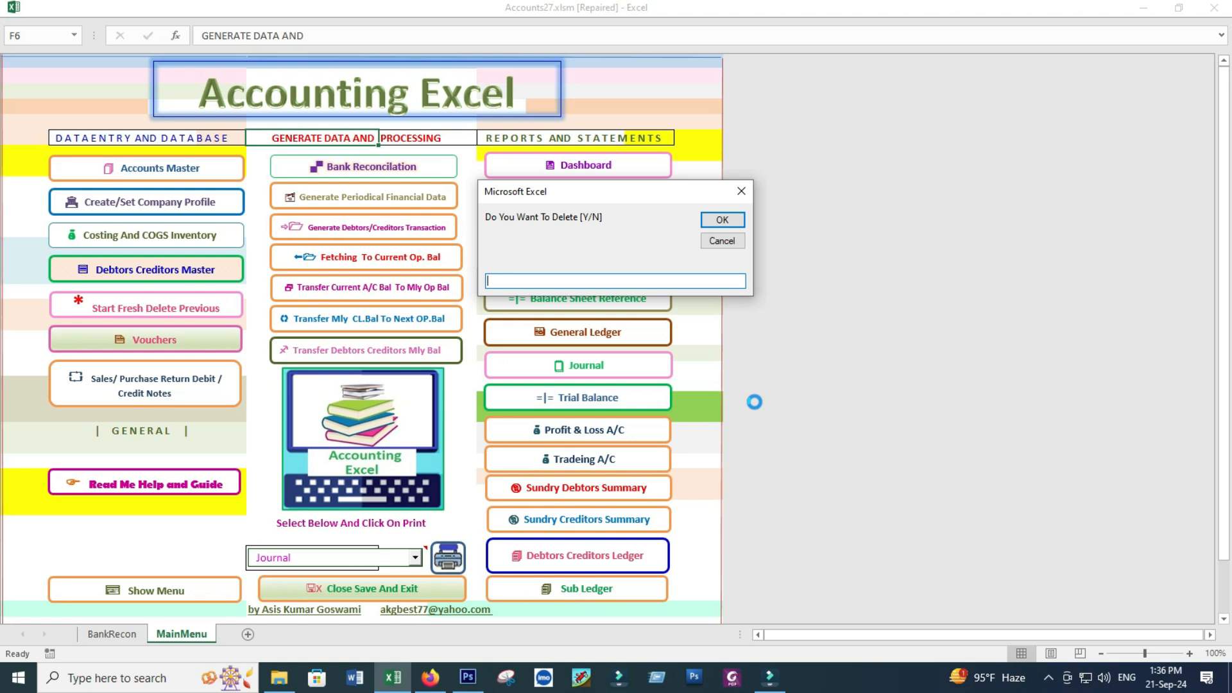
pyautogui.write('য')
pyautogui.click(532, 280)
pyautogui.click(715, 218)
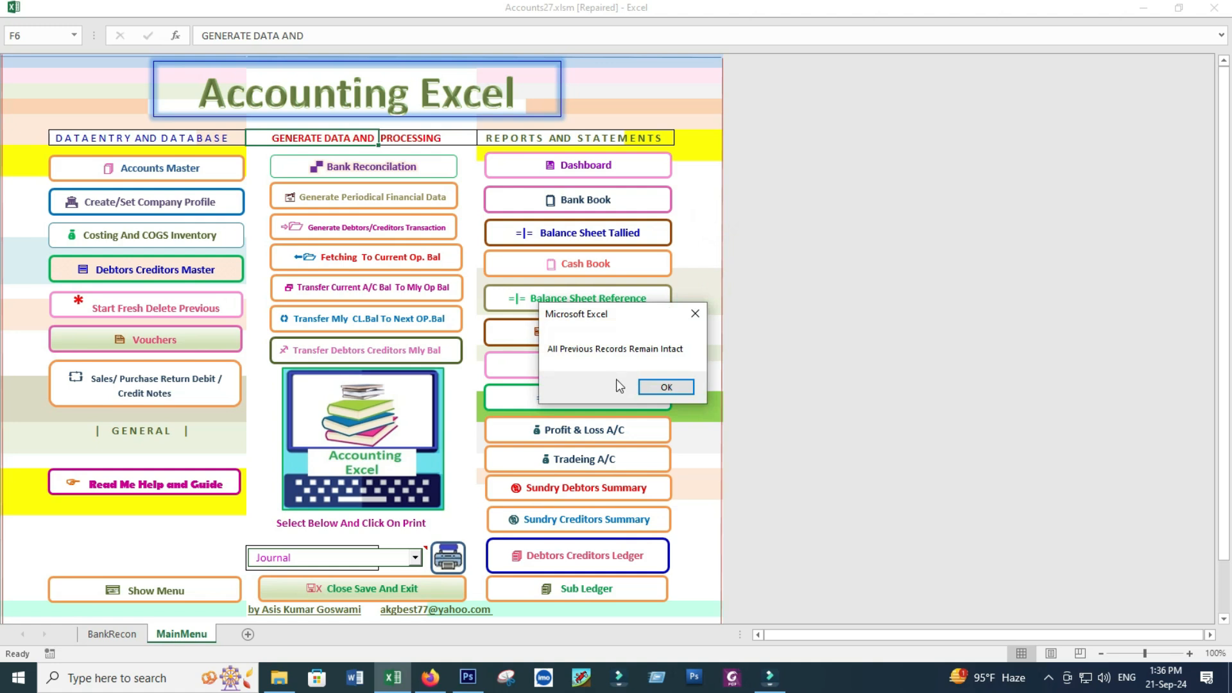
pyautogui.click(665, 387)
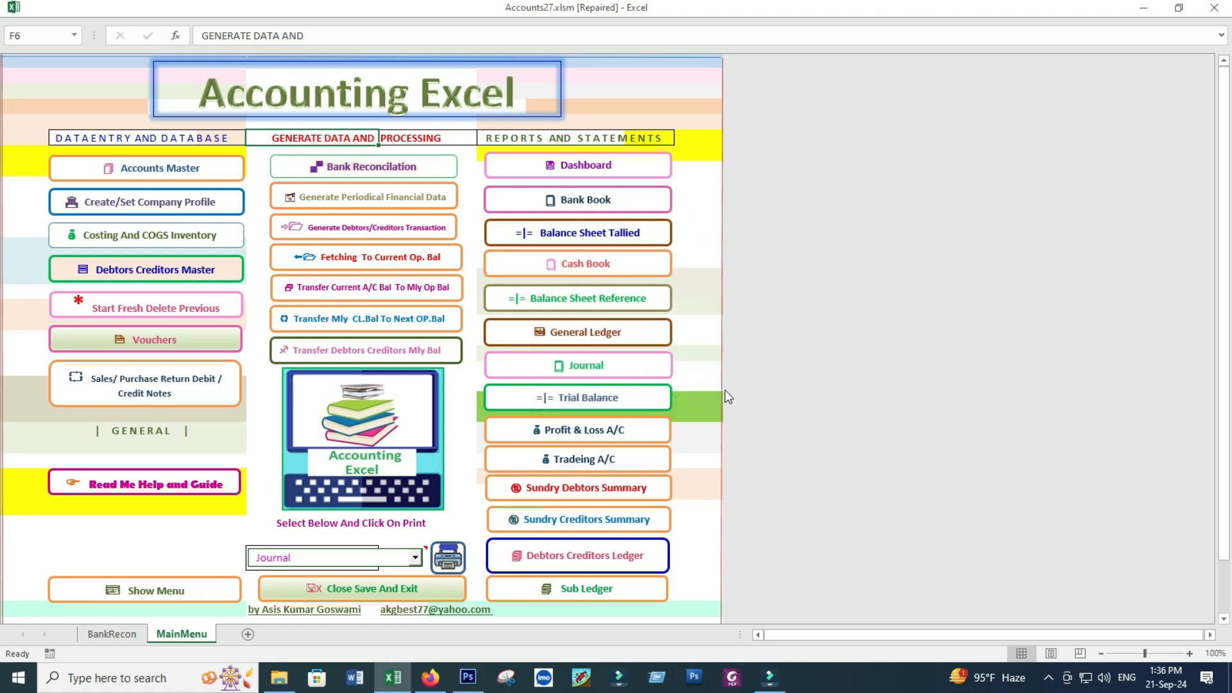
# Step: Open the Vouchers sheet, choose Accounts Receivable in the first two A/C Description rows, and return to the main menu
pyautogui.click(175, 344)
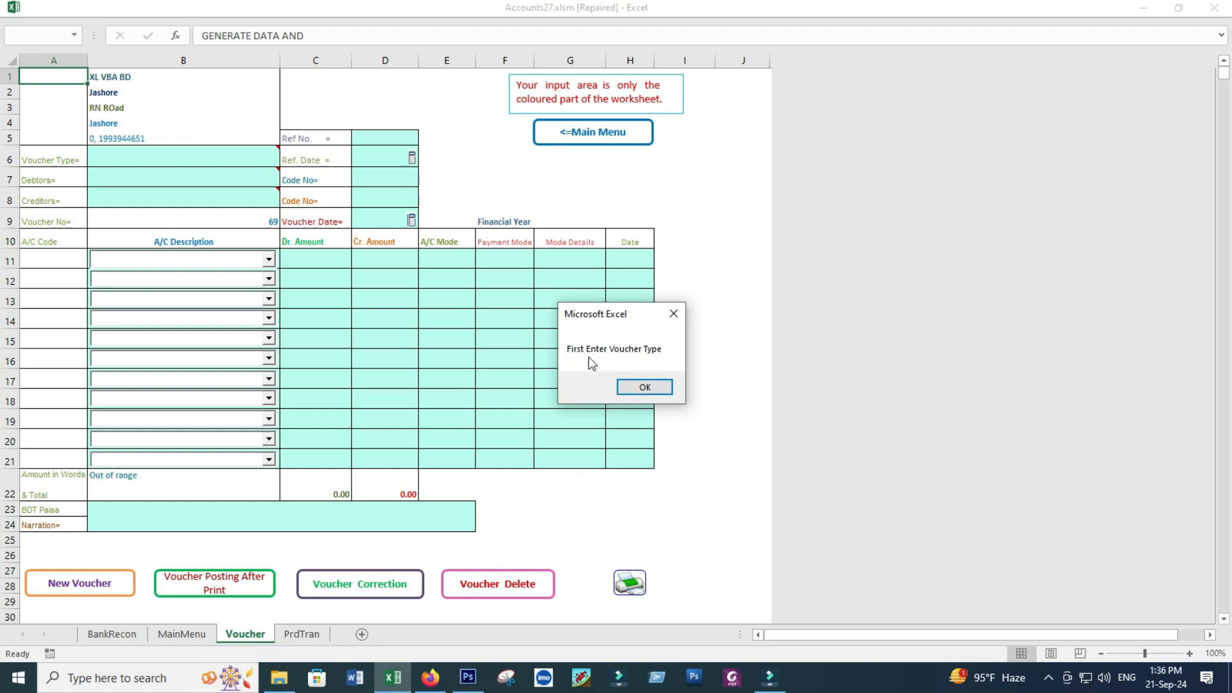
pyautogui.click(644, 387)
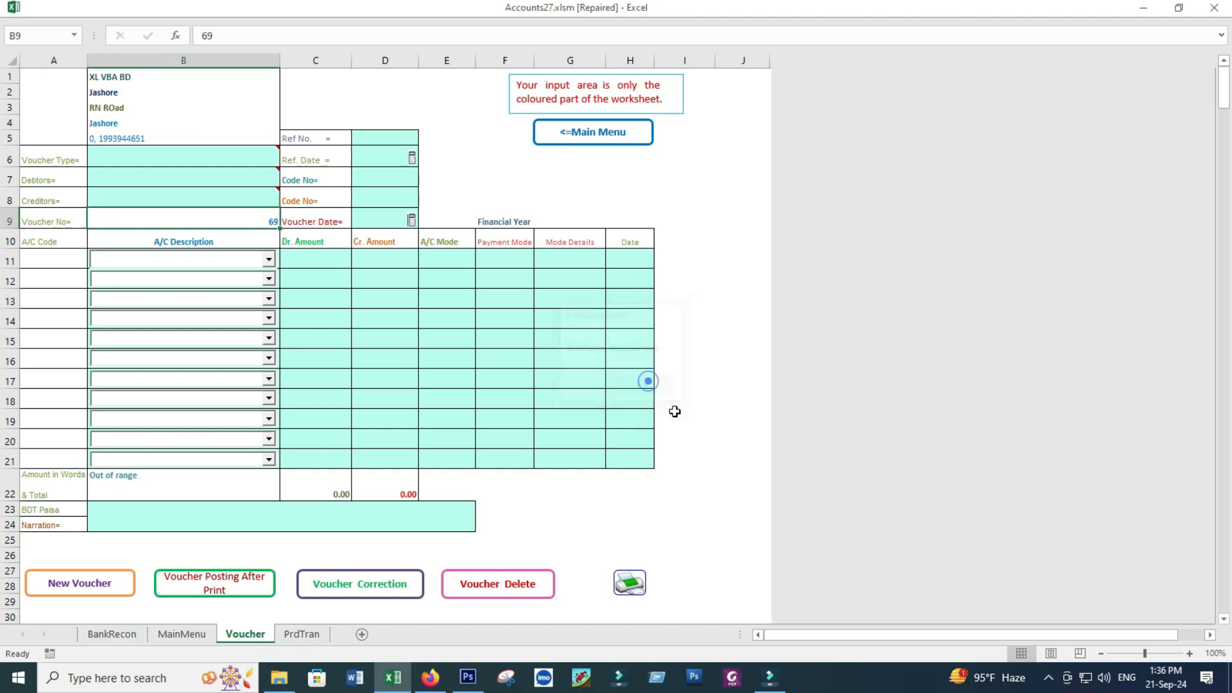
pyautogui.click(268, 259)
pyautogui.click(155, 307)
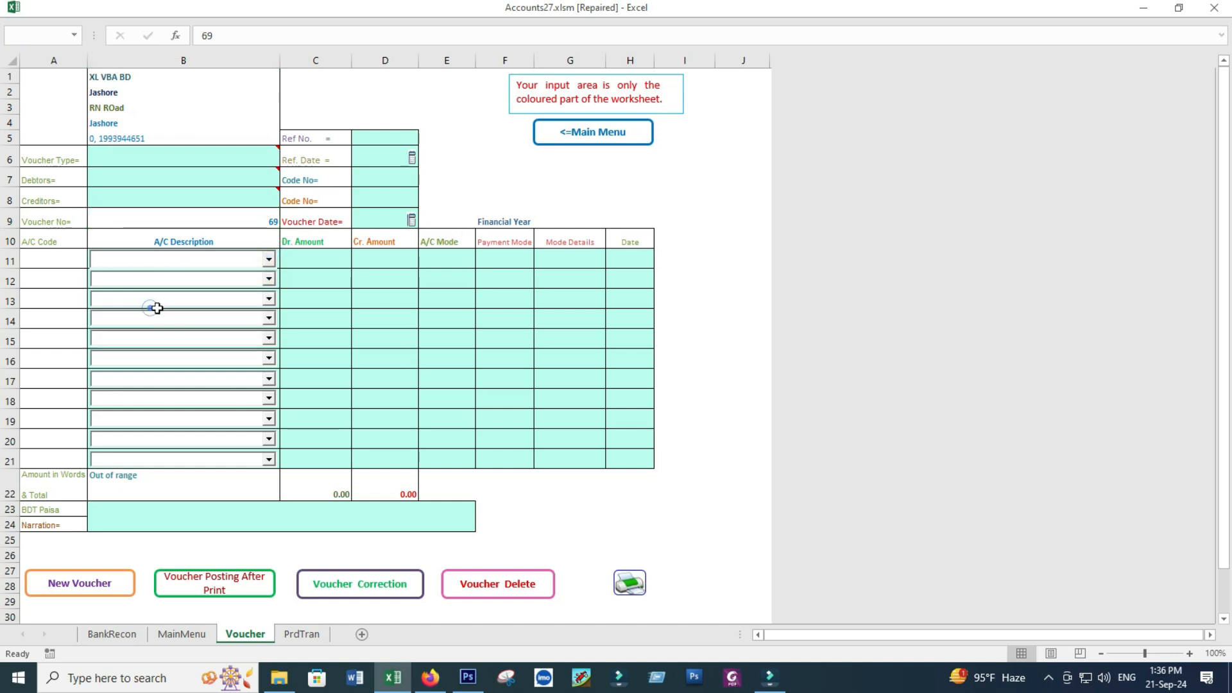
pyautogui.click(267, 279)
pyautogui.click(207, 327)
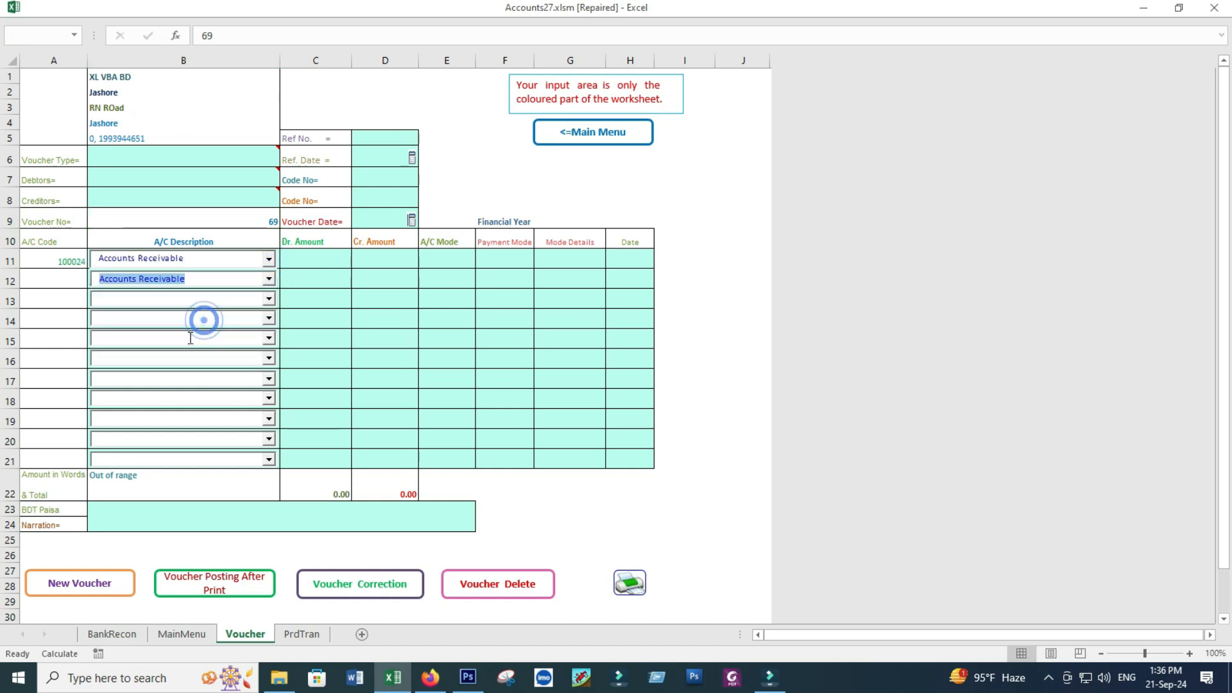
pyautogui.click(268, 319)
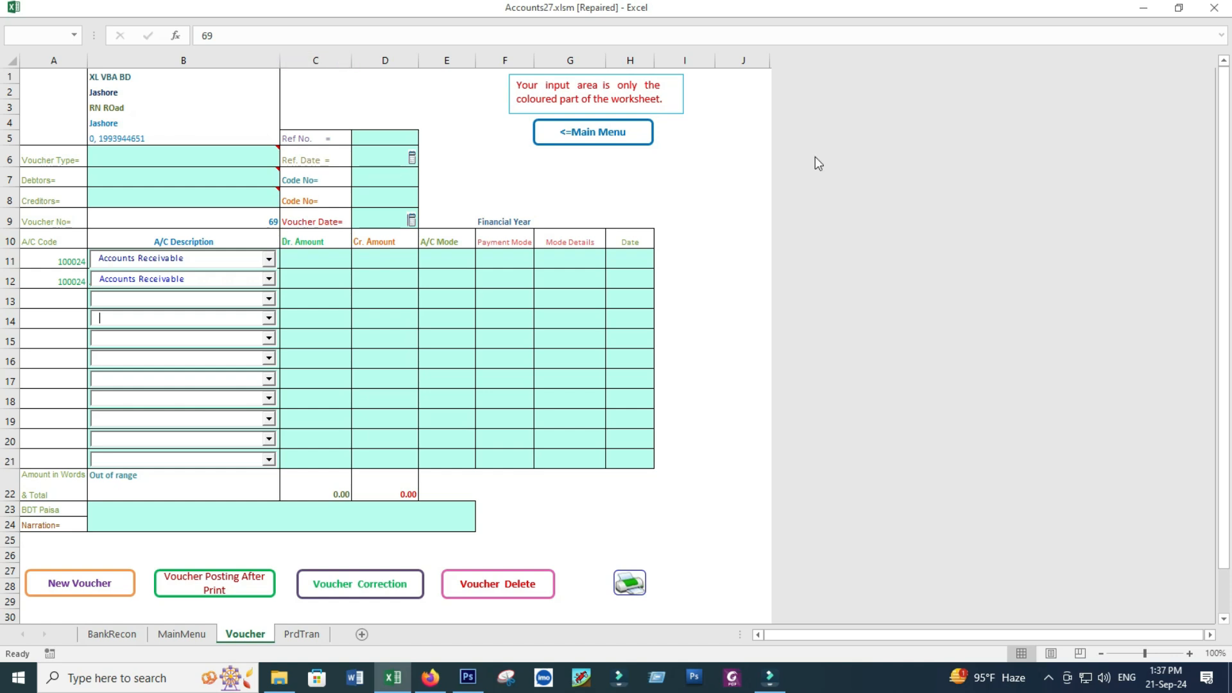
pyautogui.click(626, 139)
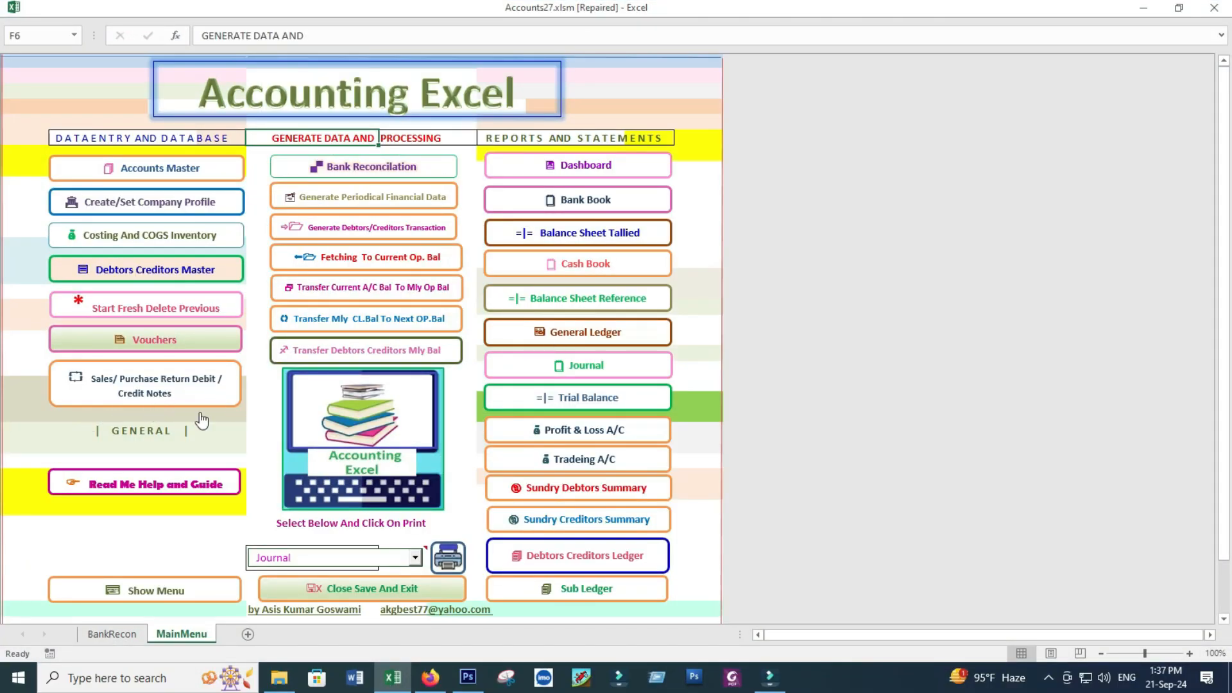
# Step: Open the Sales/Purchase Return Debit/Credit Notes sheet, inspect its Return From, Return To and Address fields, and return to the main menu
pyautogui.click(180, 394)
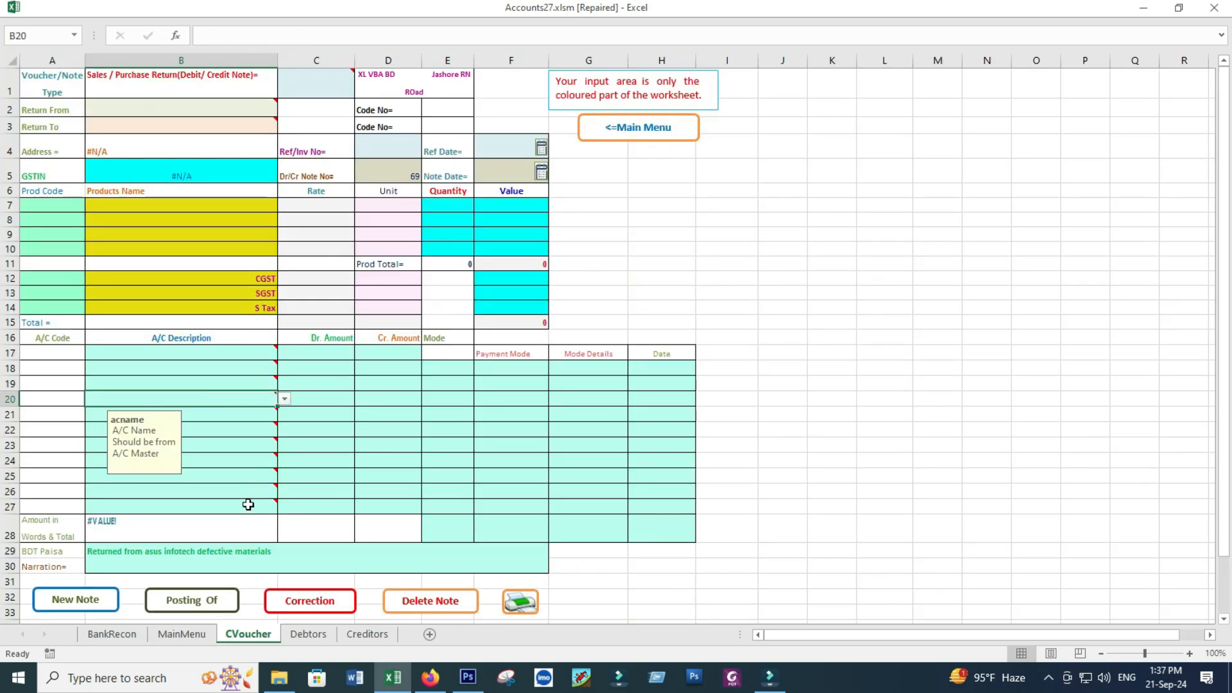
pyautogui.click(110, 150)
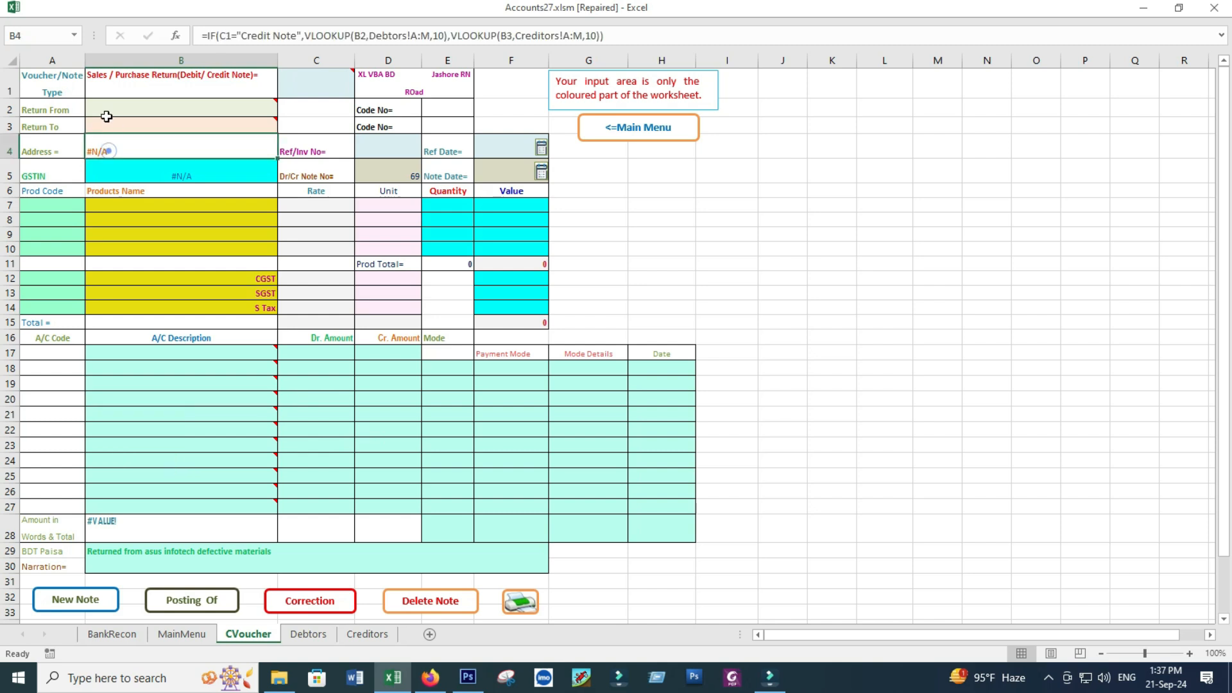
pyautogui.click(98, 112)
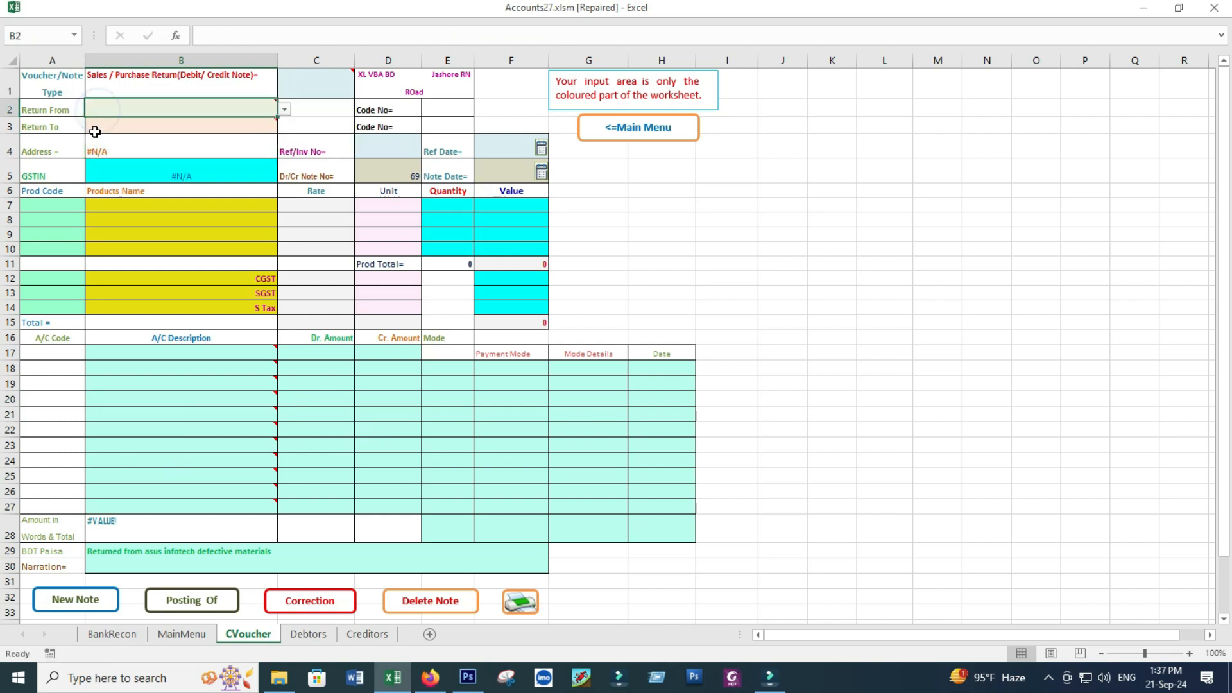
pyautogui.click(93, 125)
pyautogui.click(122, 148)
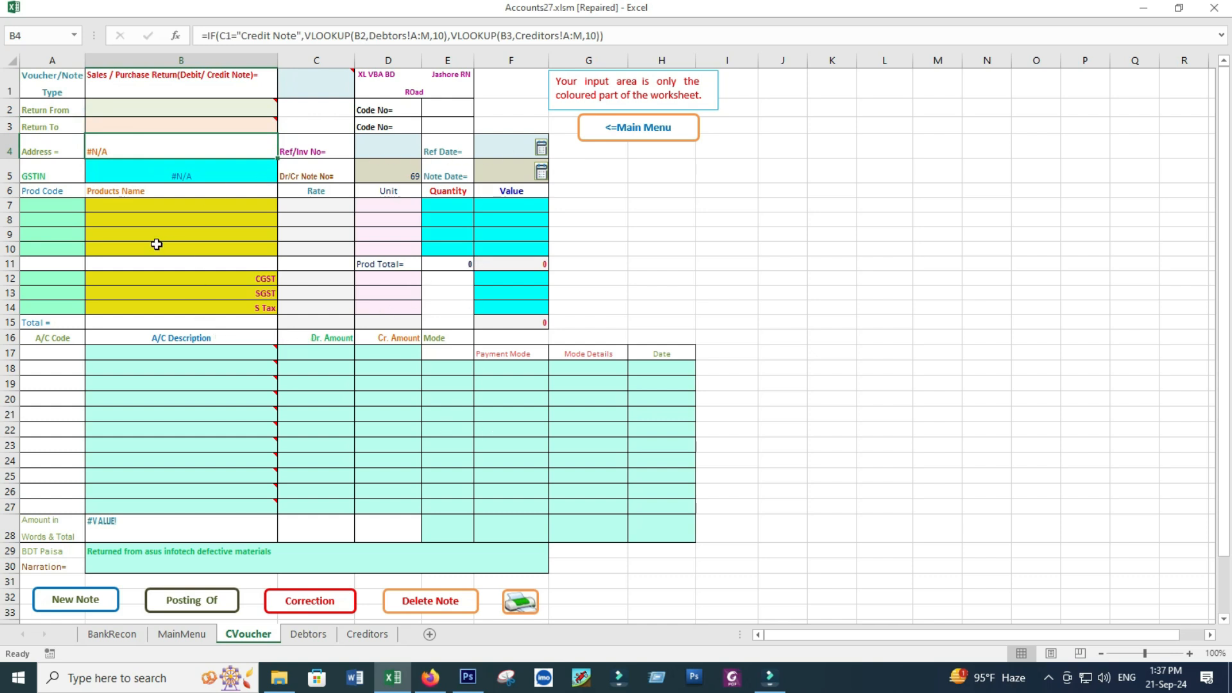
pyautogui.click(780, 200)
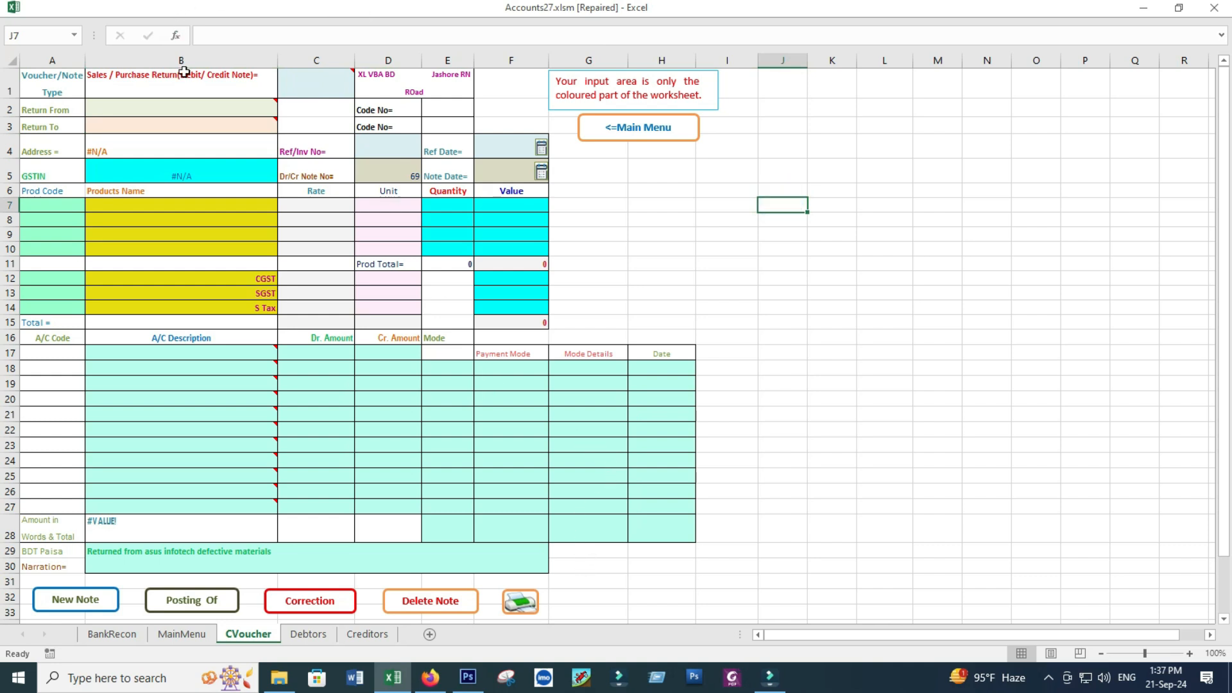
pyautogui.click(634, 129)
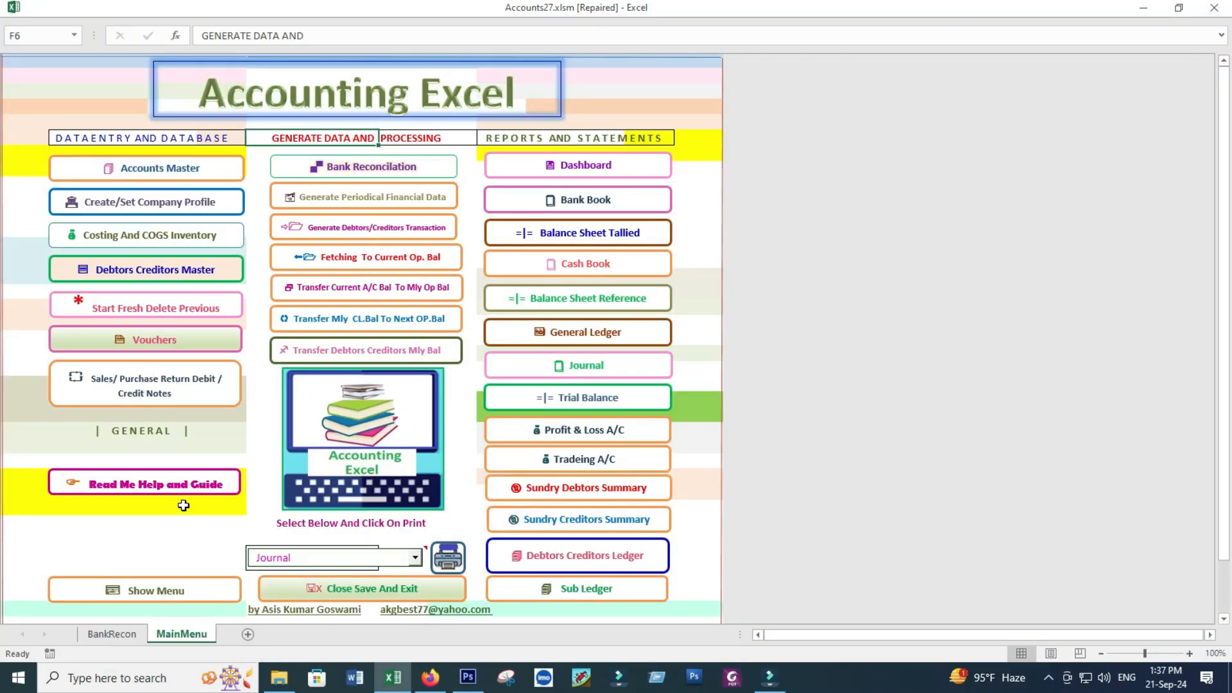
# Step: Open Read Me Help and Guide, skim the user guide's procedure and voucher instructions, and return to the main menu
pyautogui.click(142, 436)
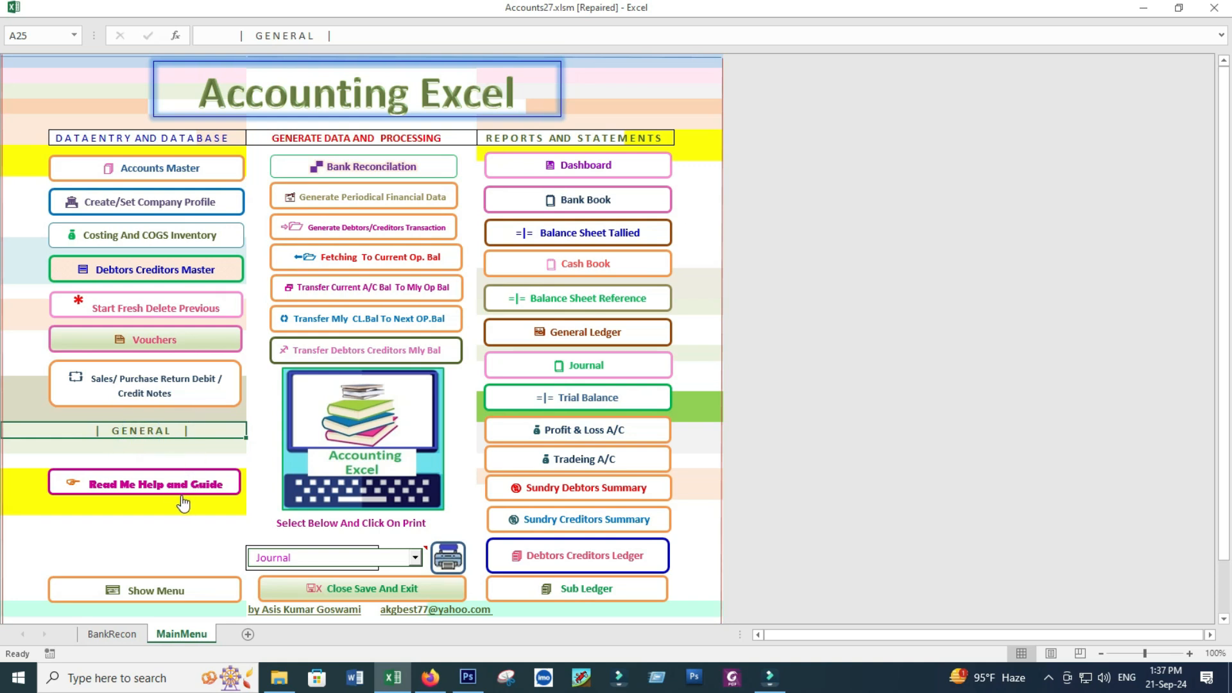
pyautogui.click(146, 492)
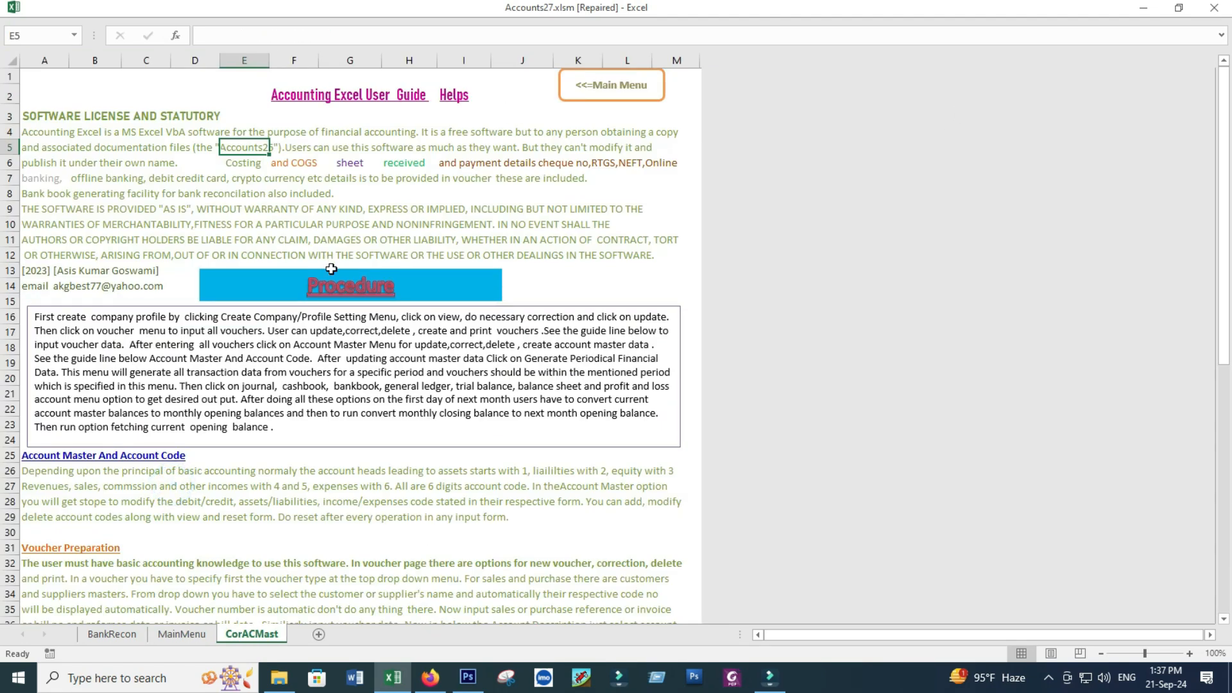
pyautogui.scroll(-7, 513, 321)
pyautogui.scroll(-8, 514, 342)
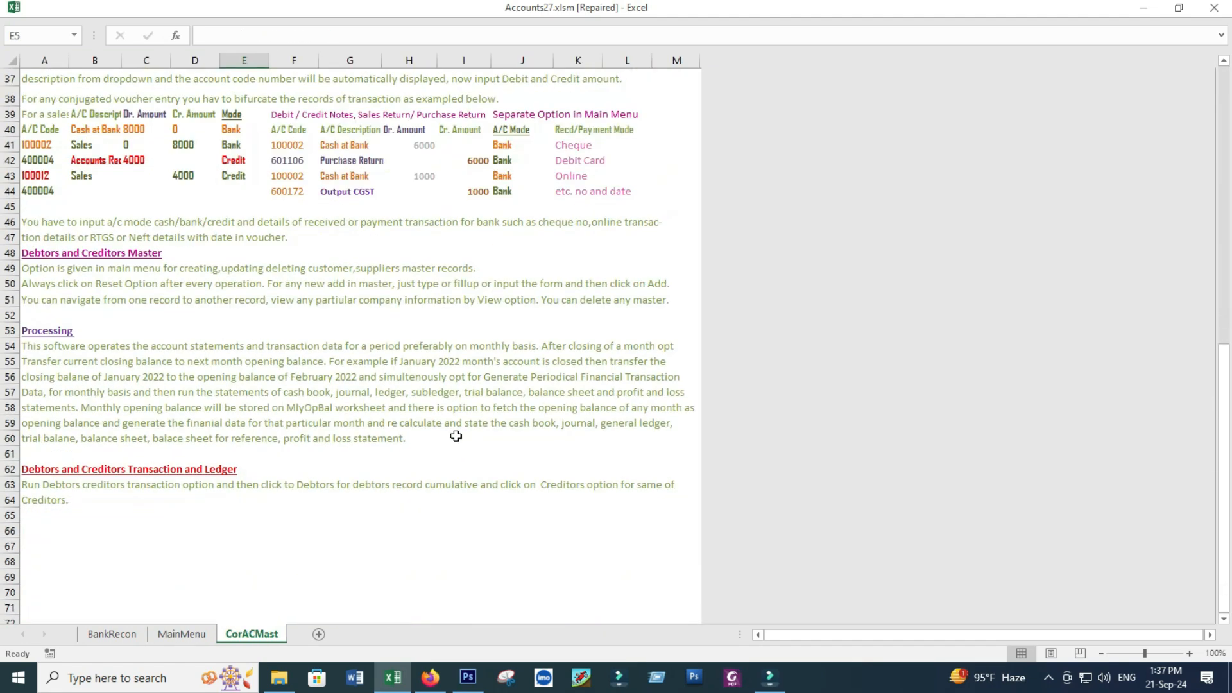
pyautogui.scroll(9, 433, 436)
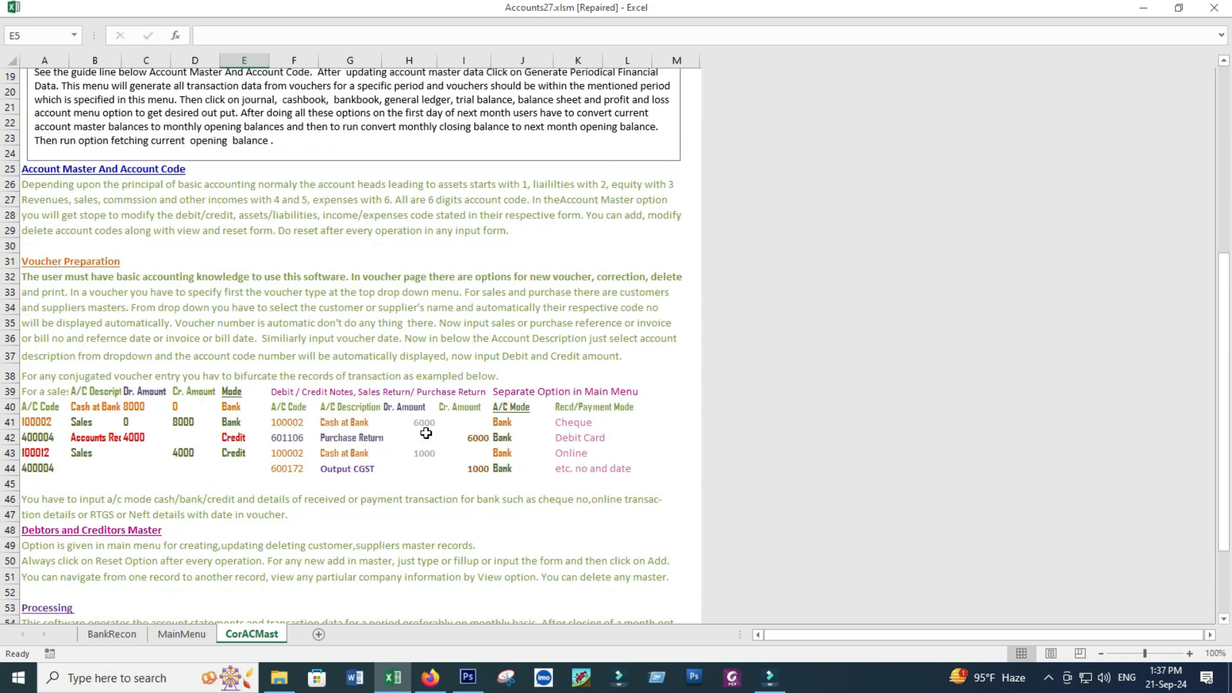
pyautogui.scroll(6, 246, 328)
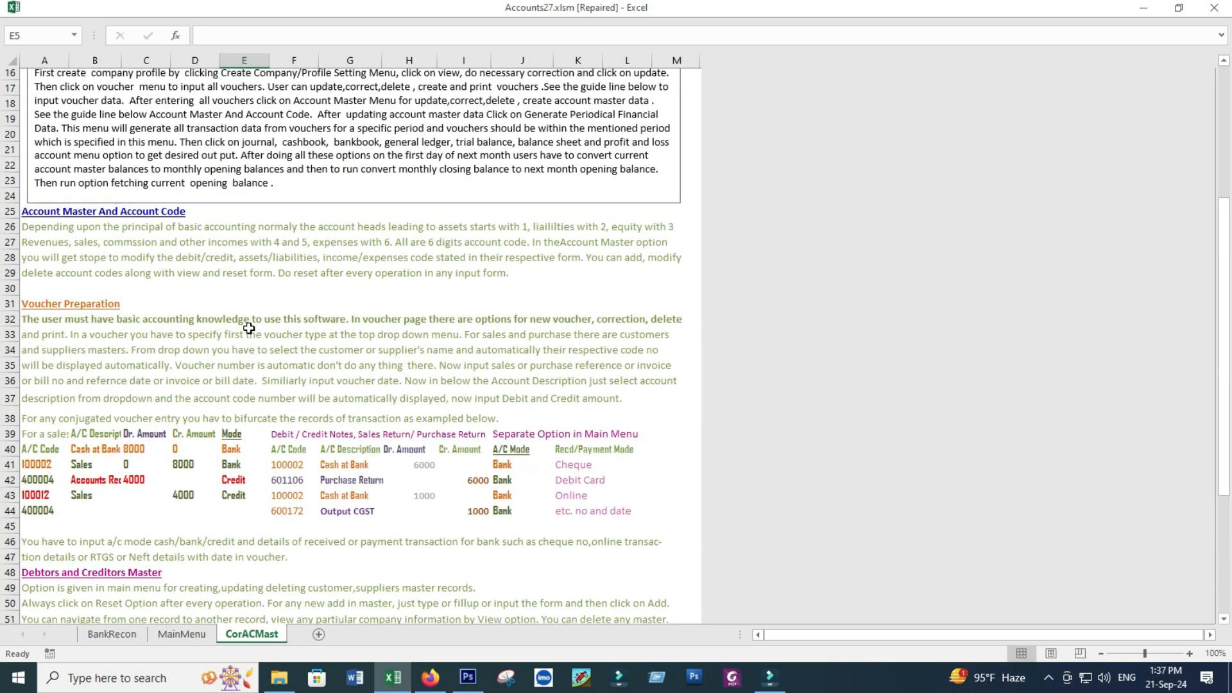
pyautogui.click(636, 87)
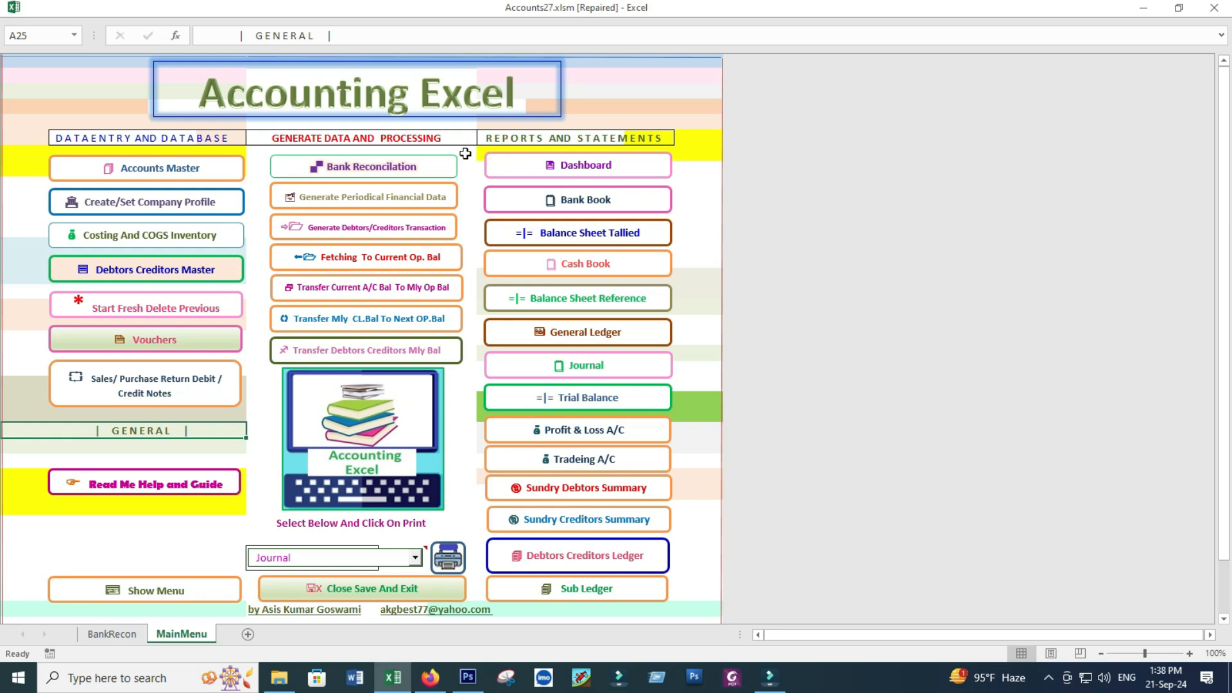
# Step: Open the Bank Reconciliation statement, examine its bank details, status and entry sections through the summary, and return to the main menu
pyautogui.click(366, 169)
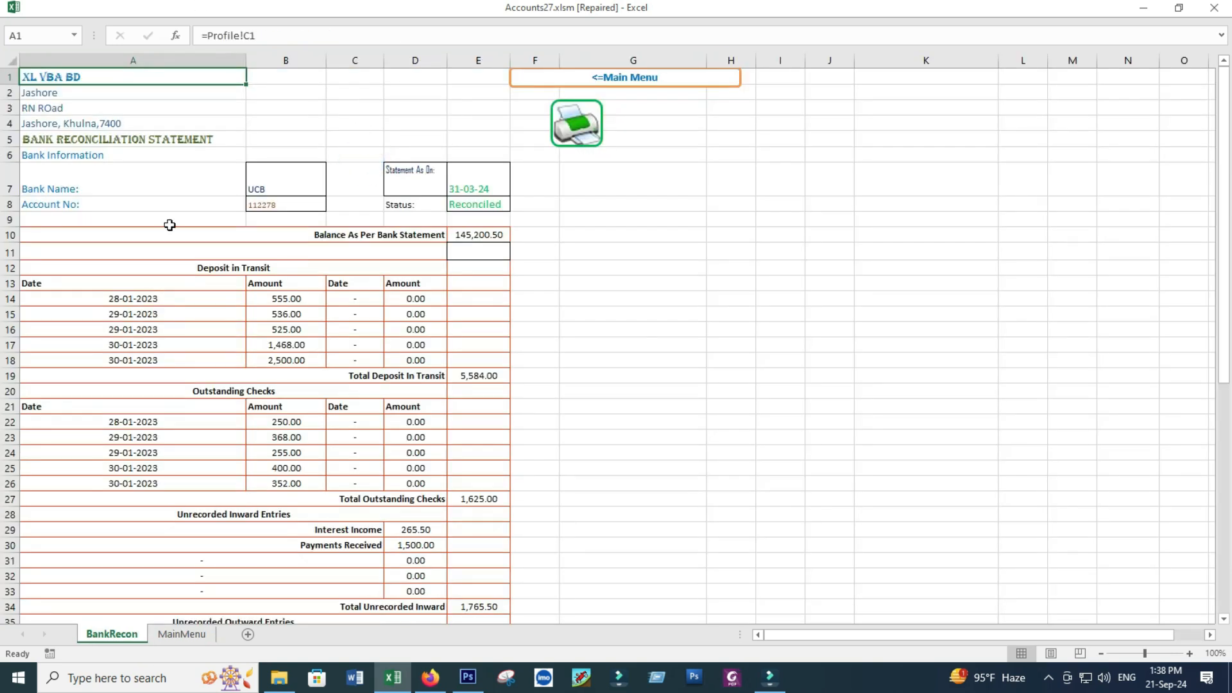
pyautogui.click(86, 188)
pyautogui.click(283, 177)
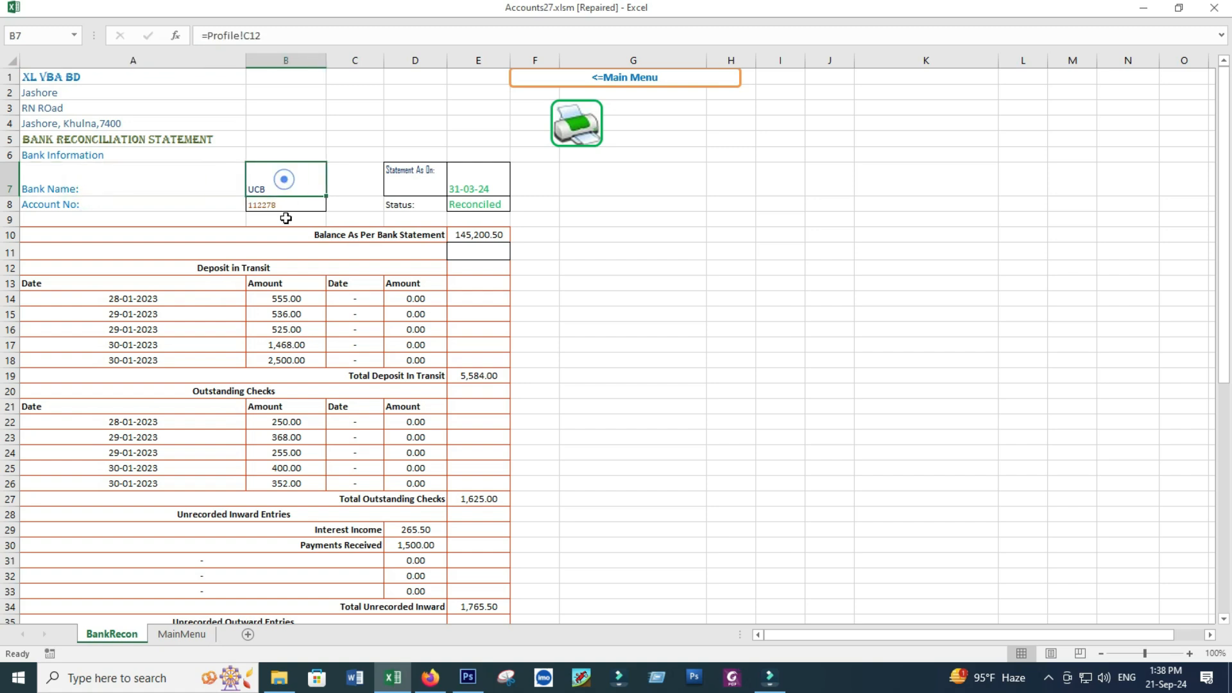
pyautogui.click(269, 204)
pyautogui.click(407, 205)
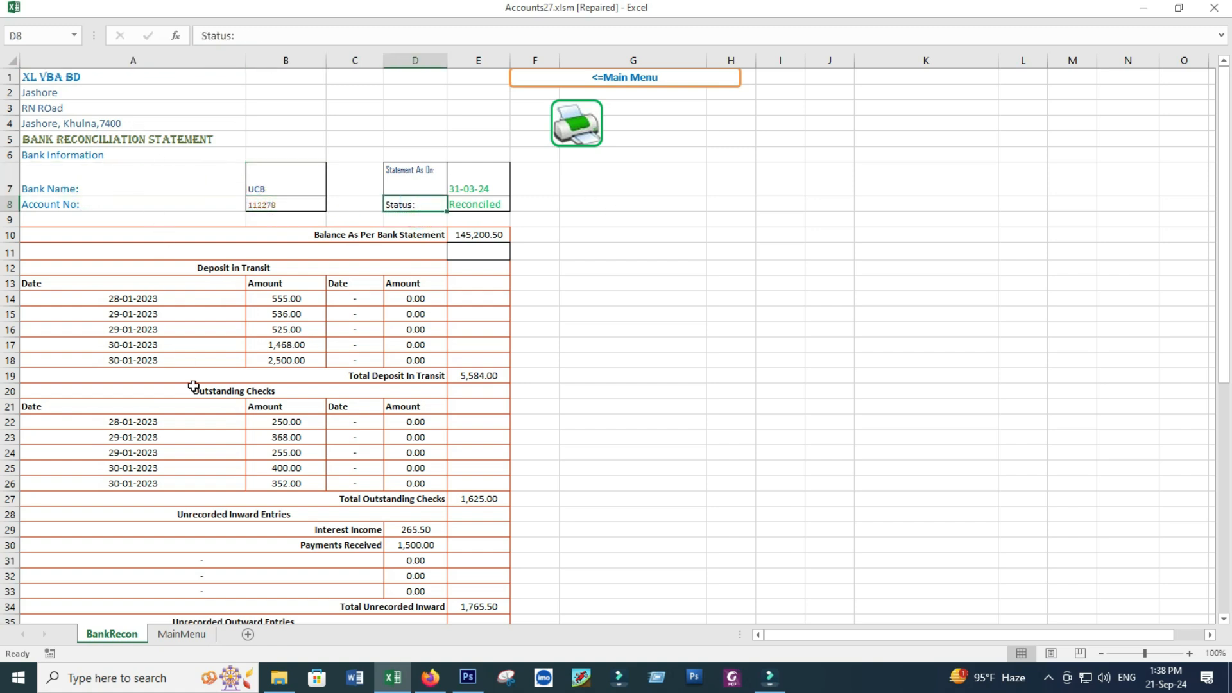
pyautogui.scroll(-12, 199, 373)
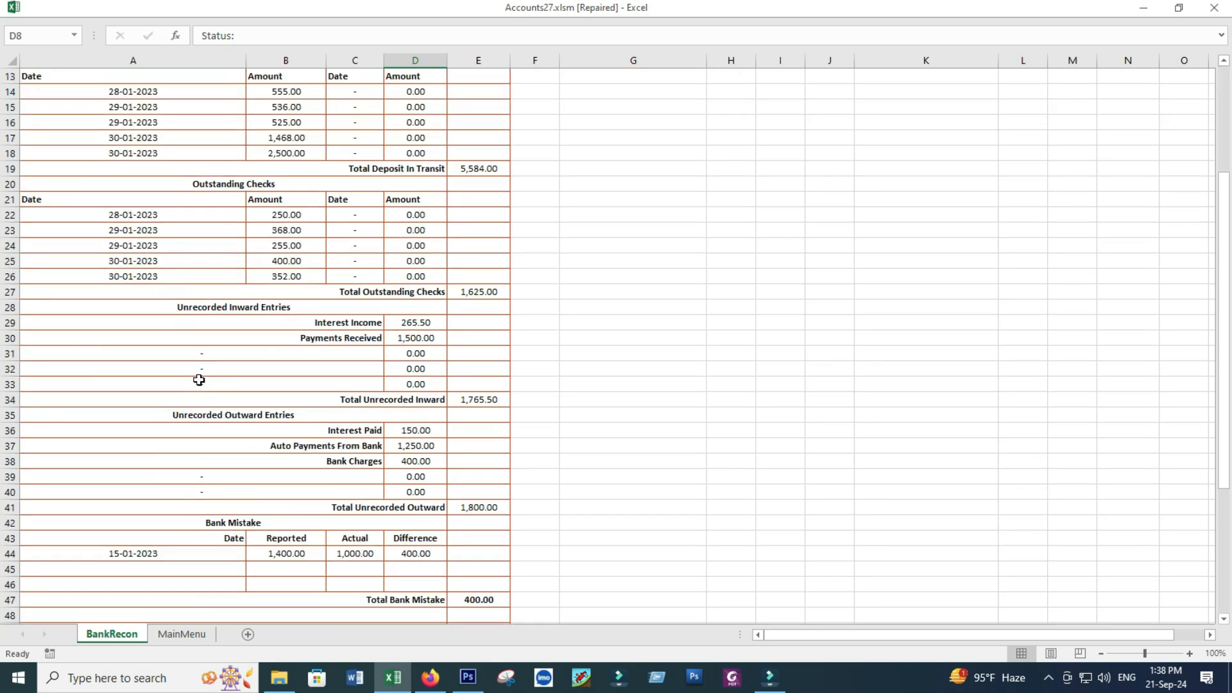
pyautogui.scroll(10, 199, 378)
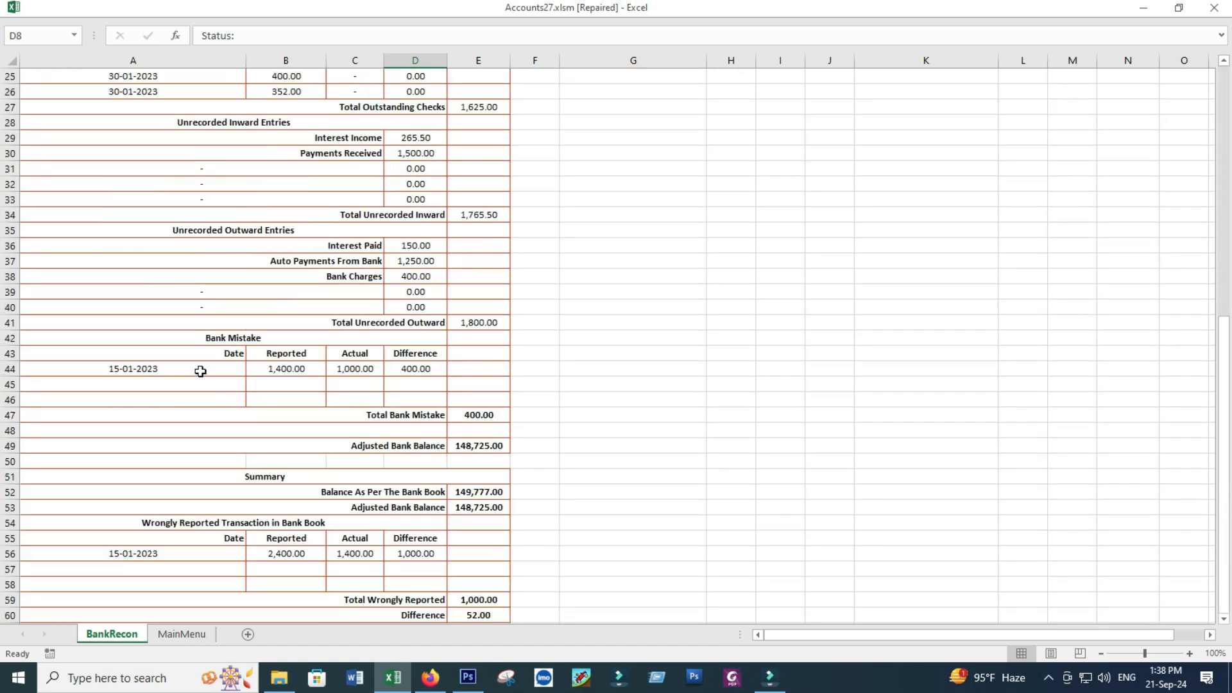
pyautogui.scroll(2, 187, 398)
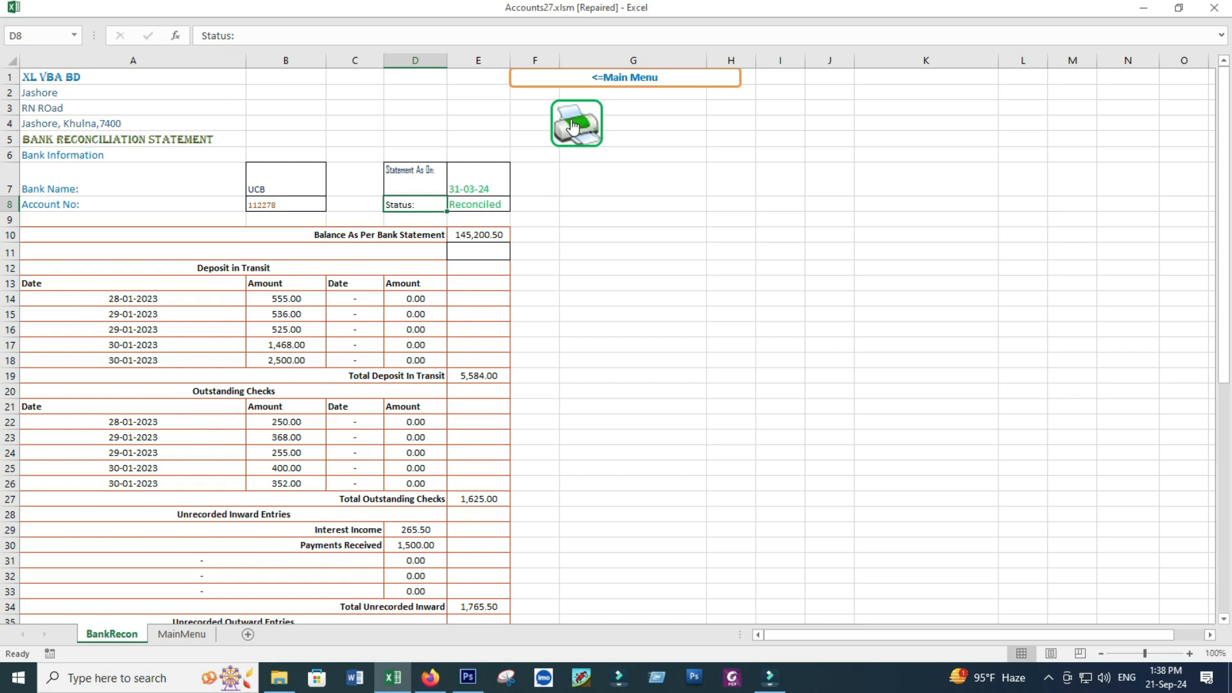
pyautogui.click(595, 77)
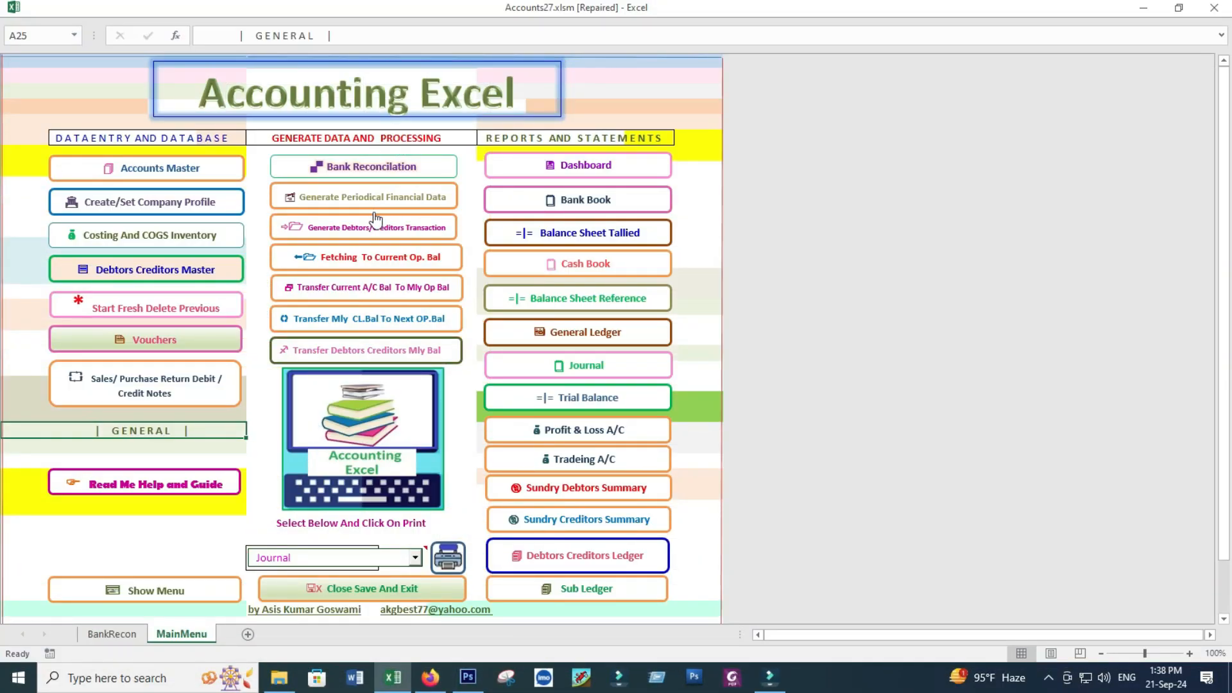
# Step: Open Generate Periodical Financial Data and choose March 2003 in the date picker for the accounting period's To Date
pyautogui.click(382, 197)
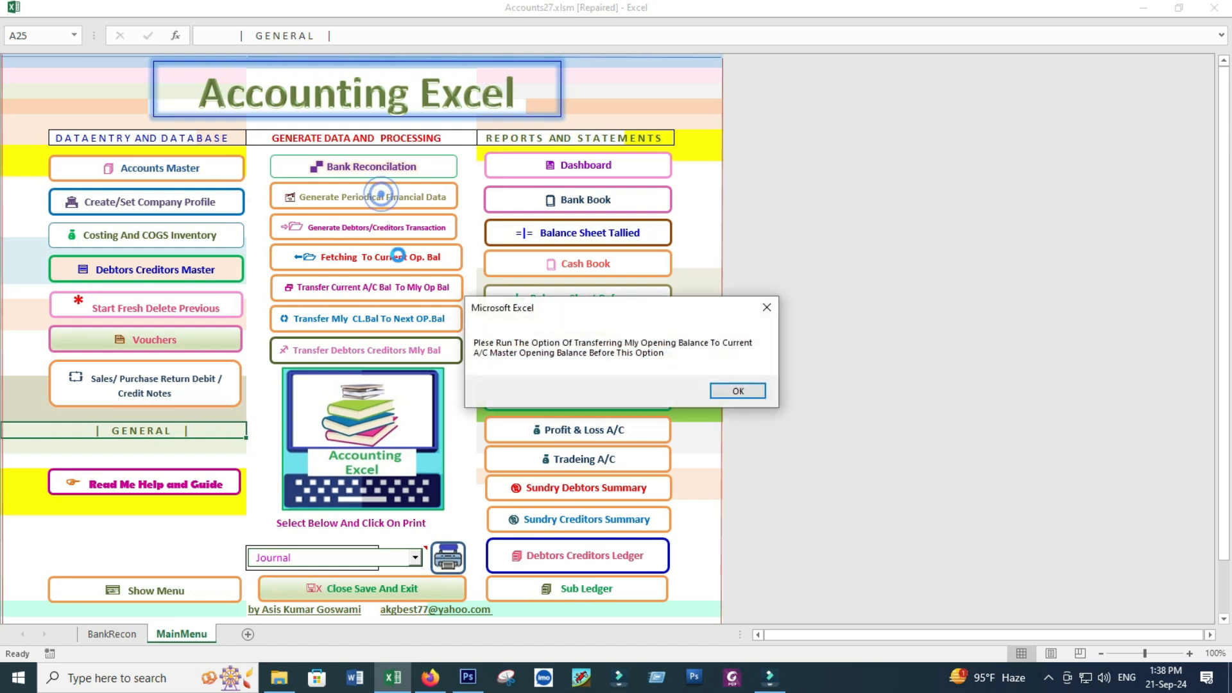
pyautogui.click(731, 393)
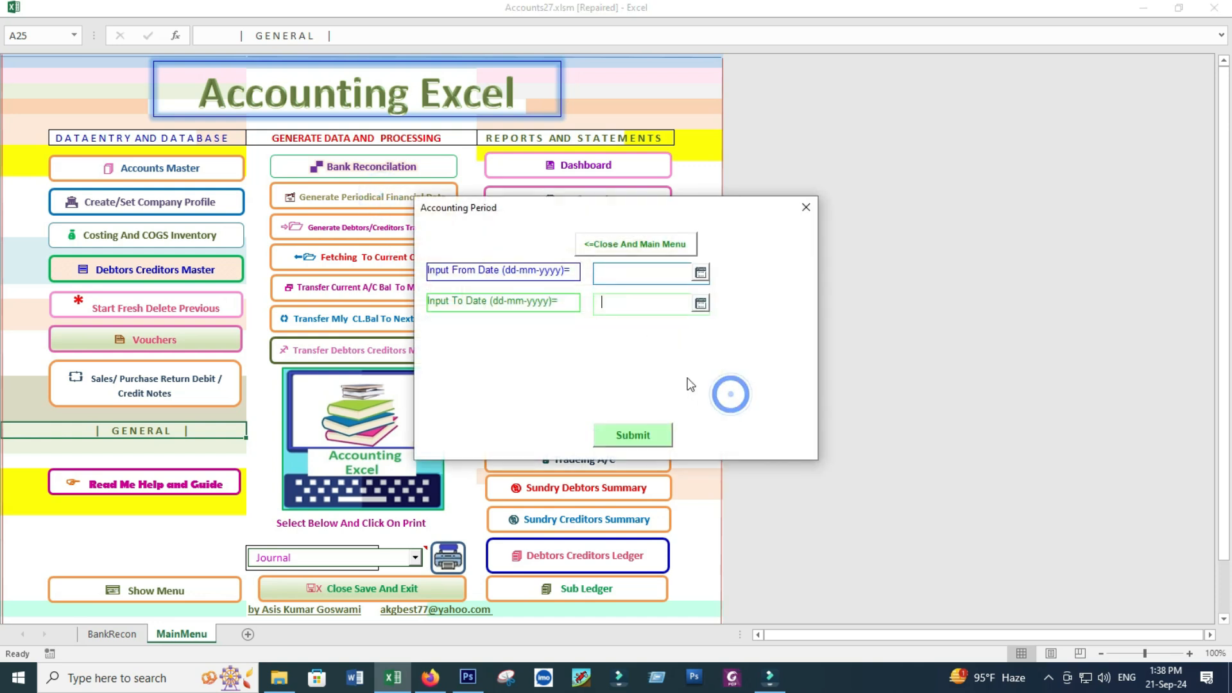
pyautogui.click(701, 304)
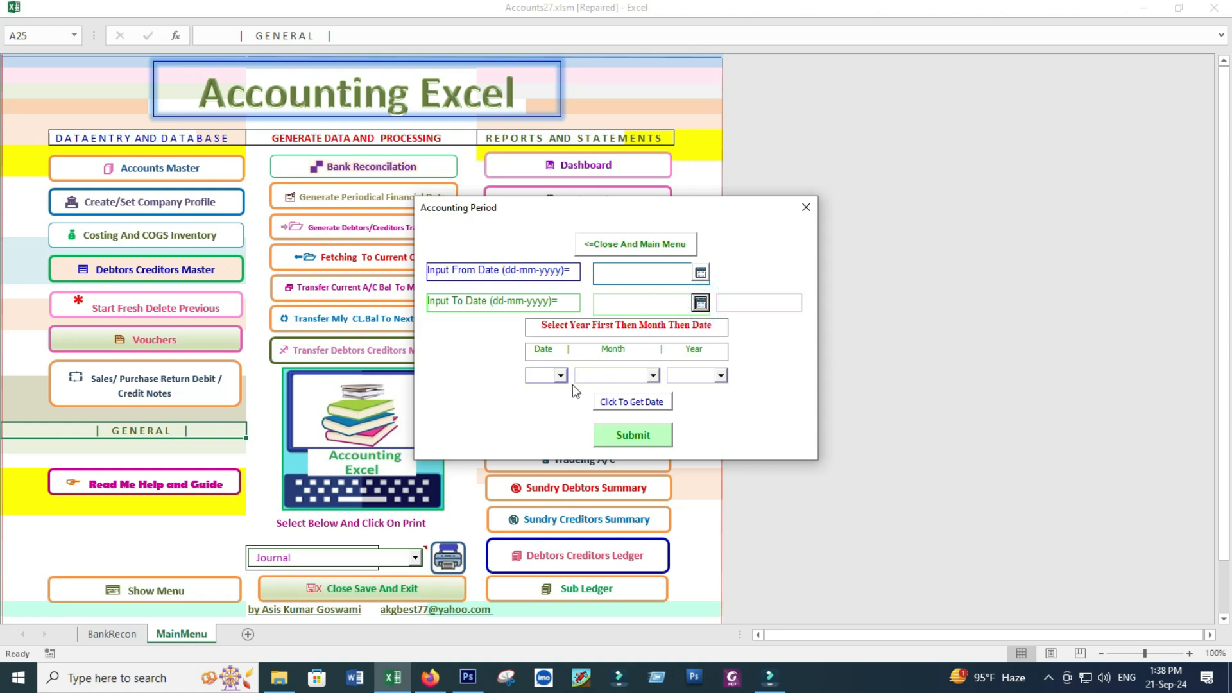
pyautogui.click(559, 376)
pyautogui.click(543, 409)
pyautogui.click(653, 376)
pyautogui.click(615, 410)
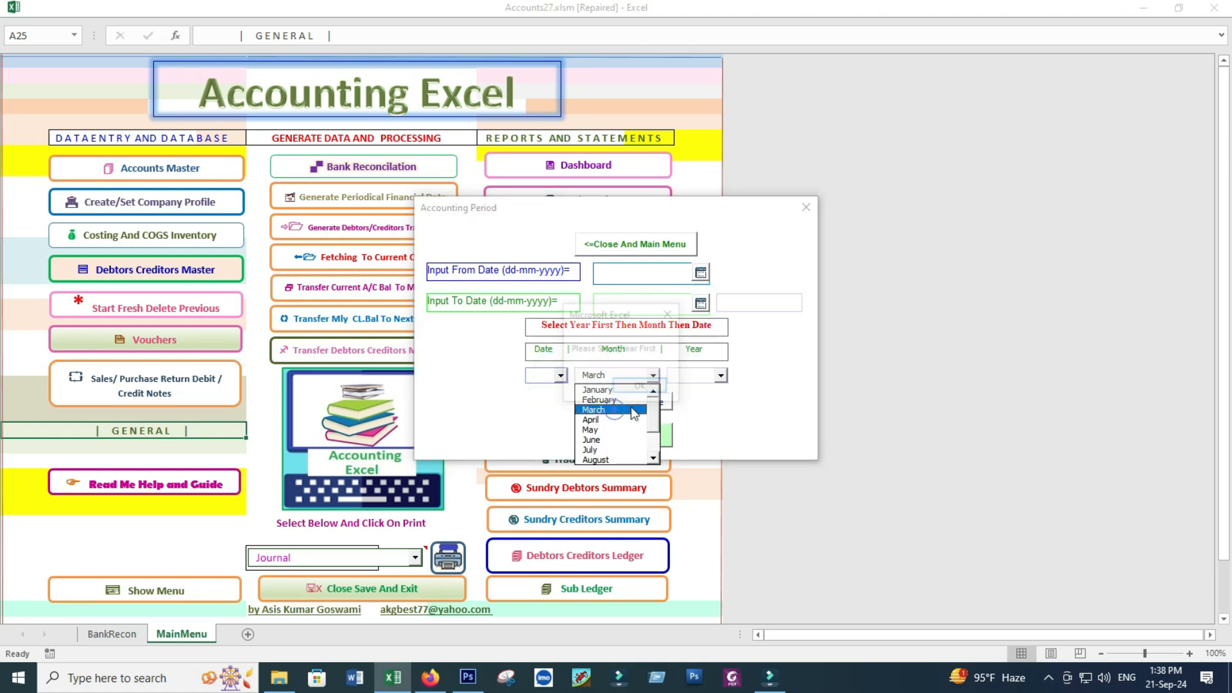
pyautogui.click(641, 387)
pyautogui.click(721, 376)
pyautogui.click(679, 421)
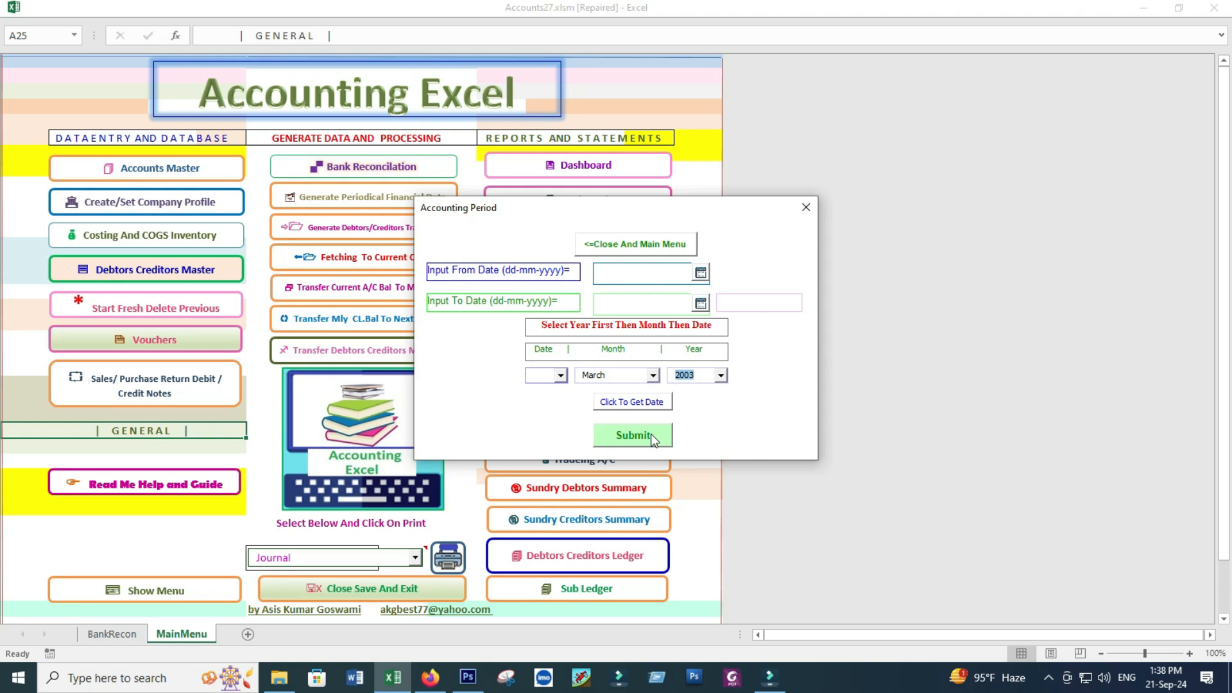
# Step: Try to submit the accounting period and get its date without a day chosen, and close the form to the main menu
pyautogui.click(651, 434)
pyautogui.click(627, 391)
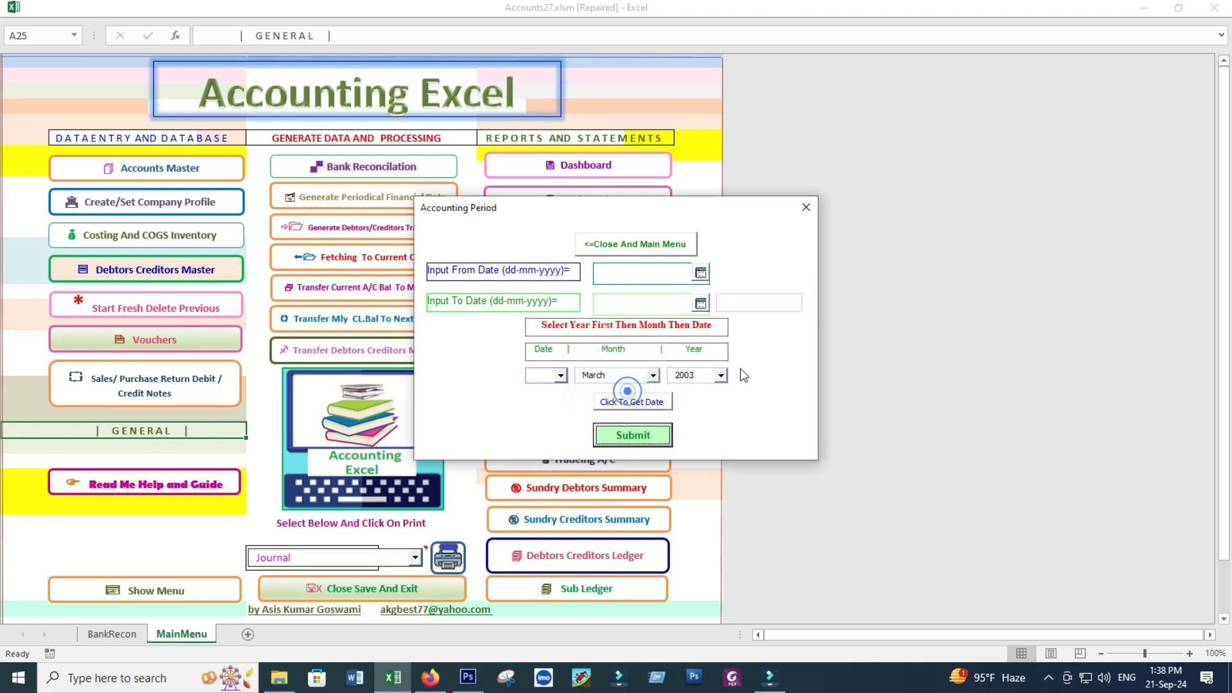
pyautogui.click(806, 206)
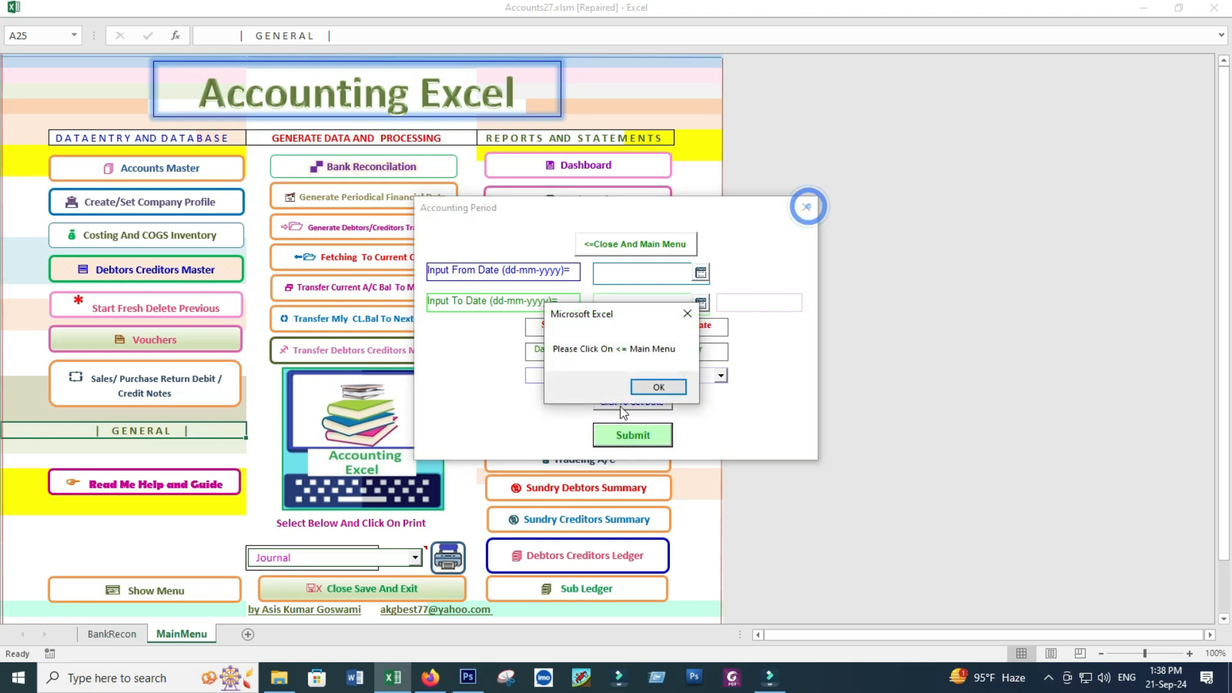
pyautogui.click(665, 389)
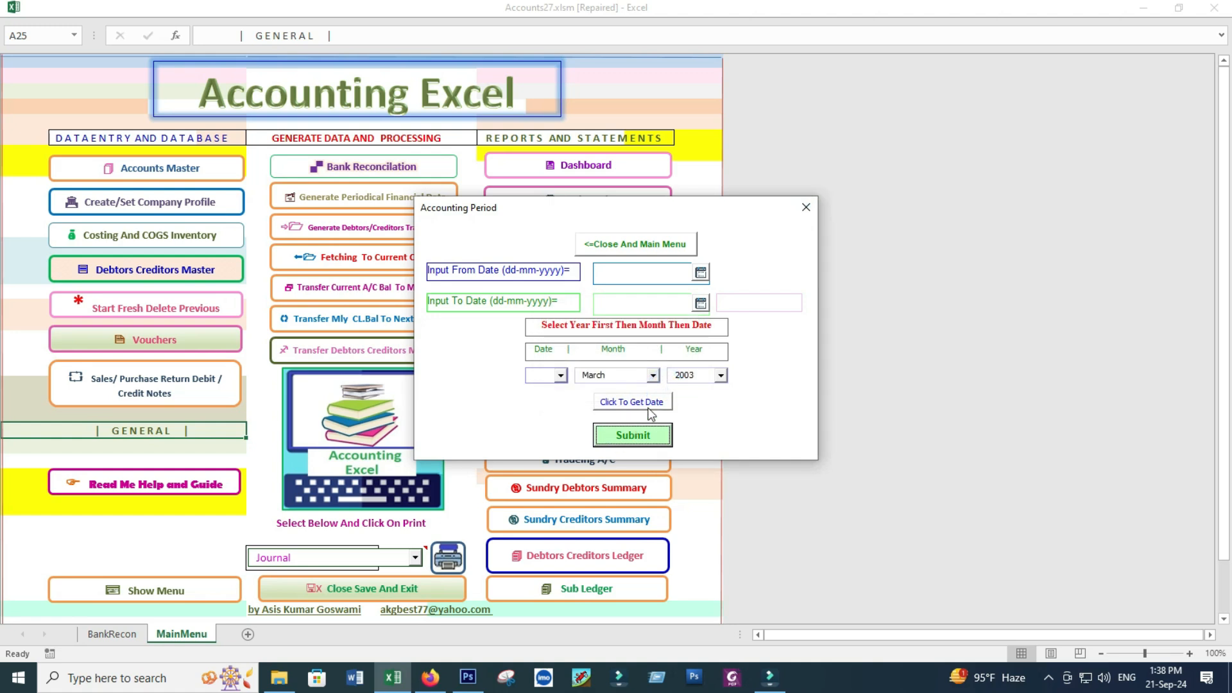
pyautogui.click(651, 402)
pyautogui.click(649, 393)
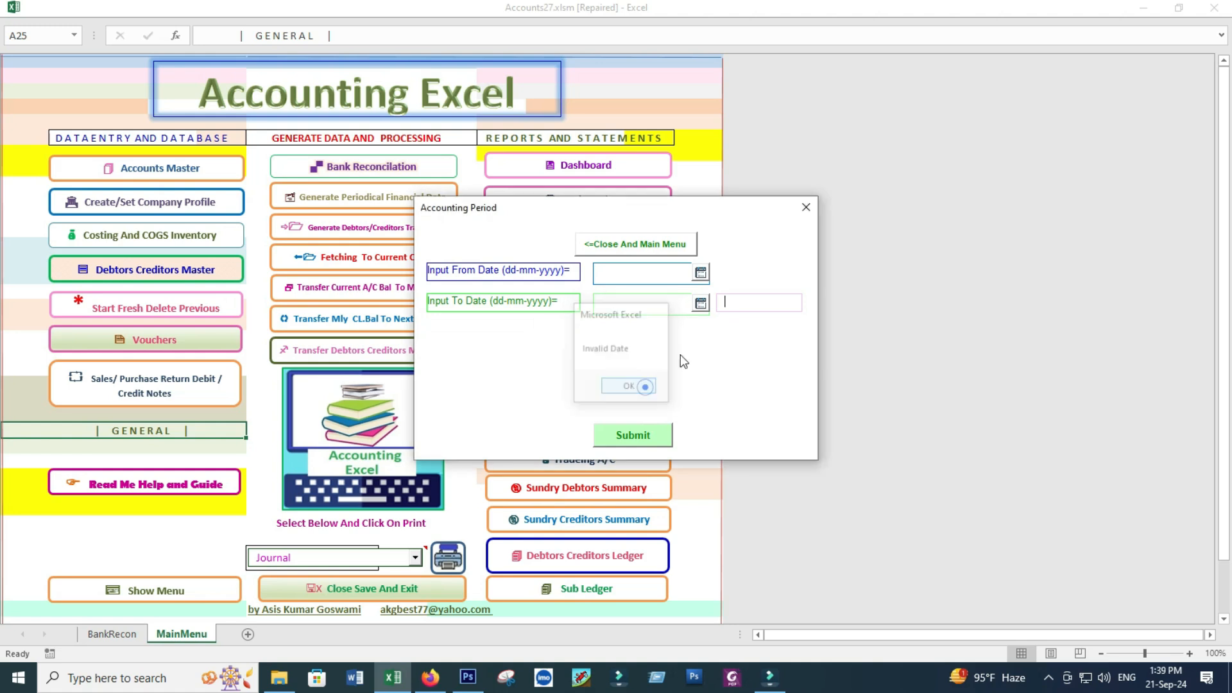
pyautogui.click(649, 246)
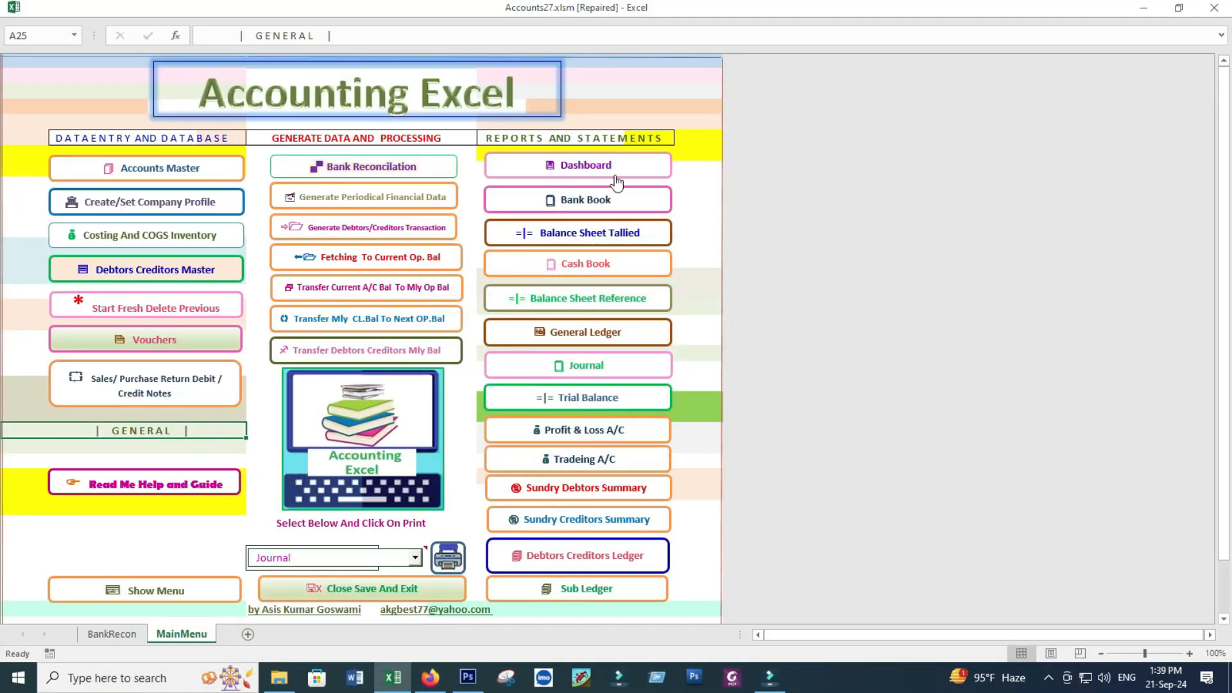
# Step: View the date forms of Fetching To Current Op. Bal and Transfer Mly CL.Bal To Next OP.Bal, closing each without submitting
pyautogui.click(415, 262)
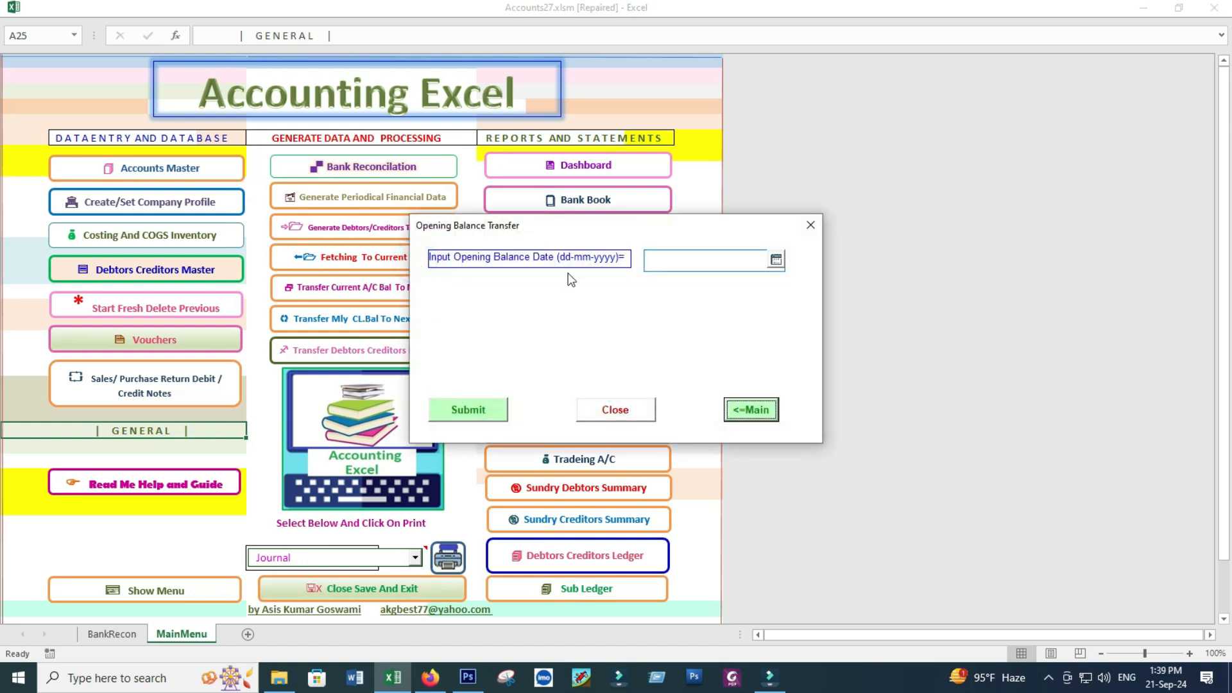
pyautogui.click(621, 417)
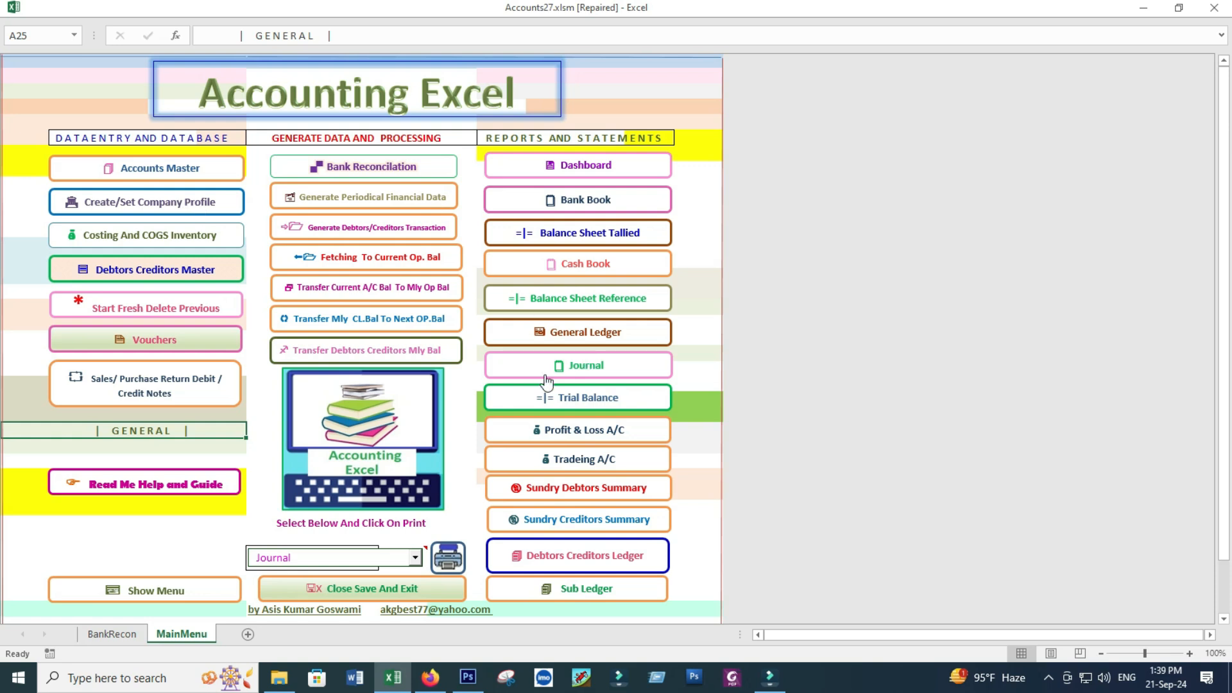
pyautogui.click(373, 331)
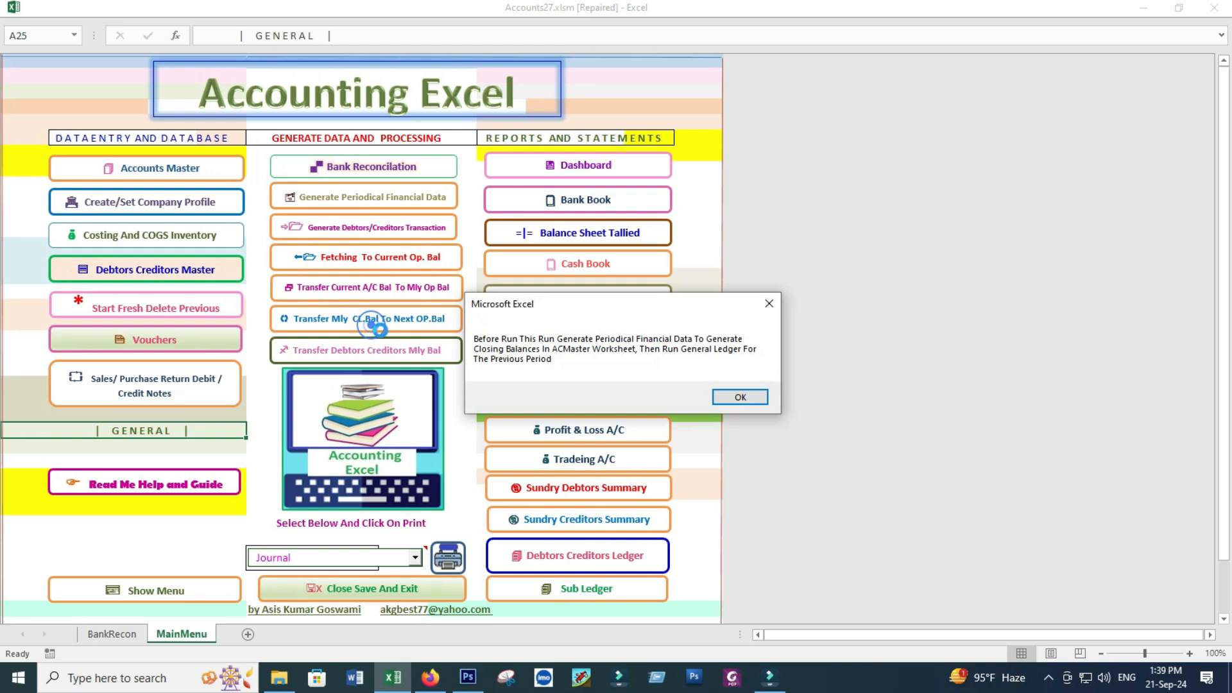
pyautogui.click(757, 398)
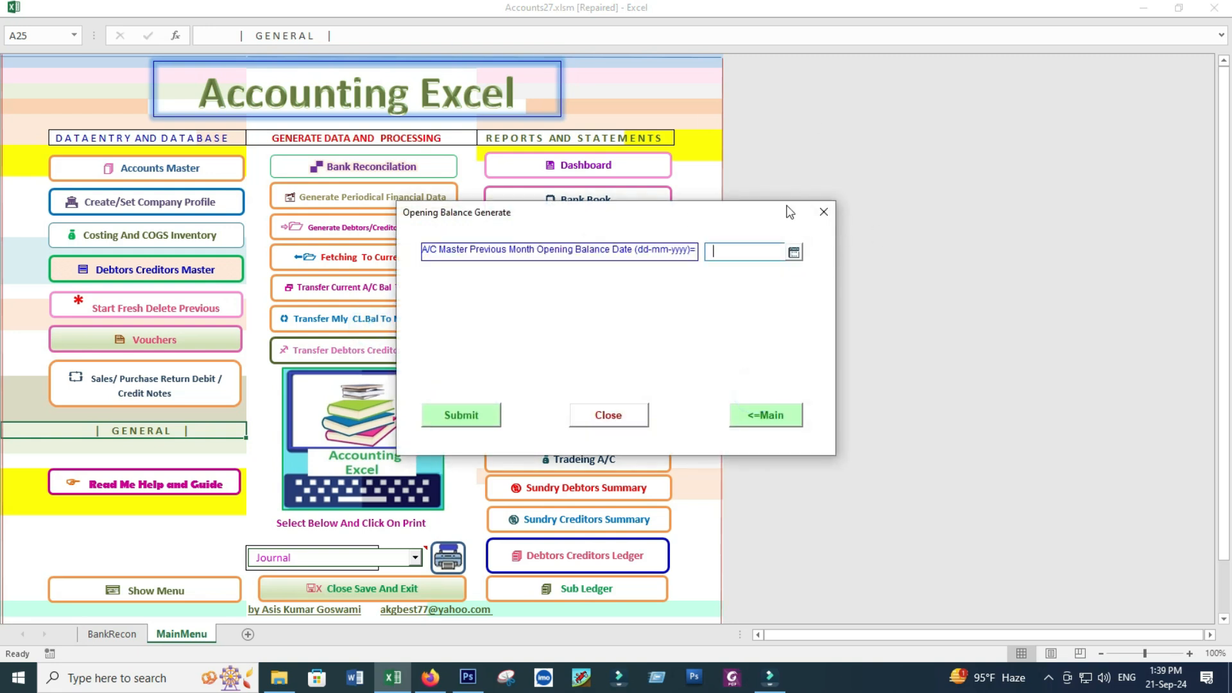
pyautogui.click(620, 418)
# Step: Try Cash Book, Journal, General Ledger and Trial Balance in turn as the main menu's report to print
pyautogui.scroll(-2, 475, 447)
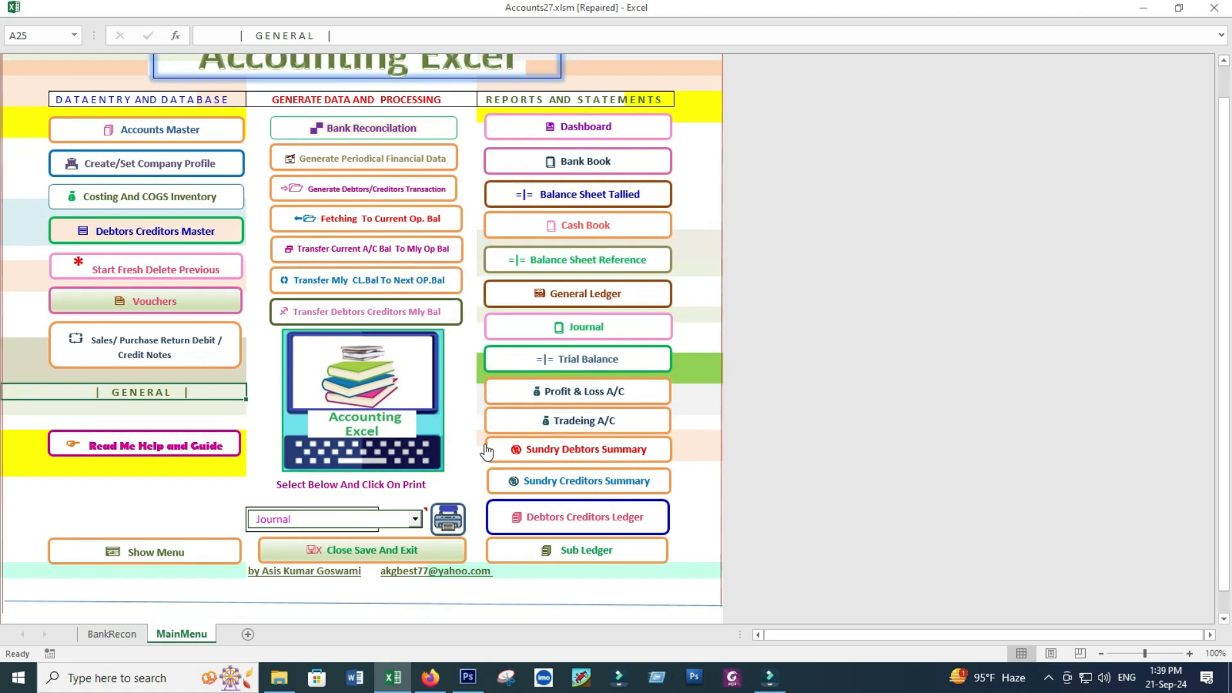
pyautogui.click(415, 467)
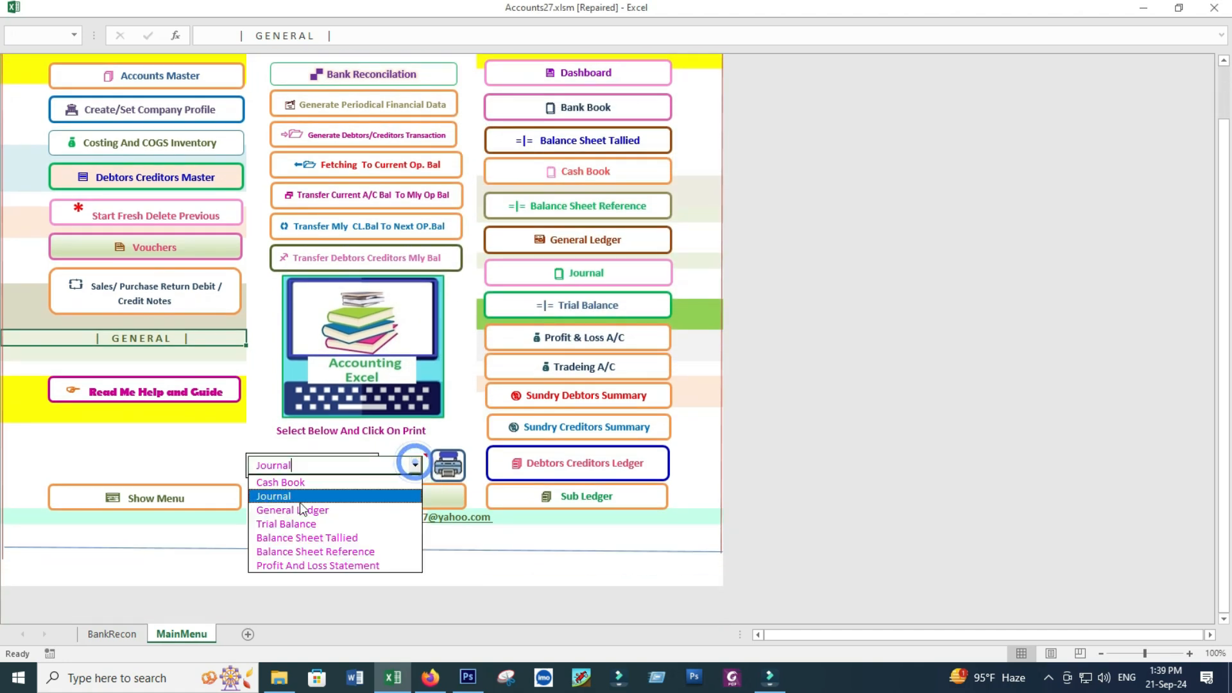
pyautogui.click(292, 479)
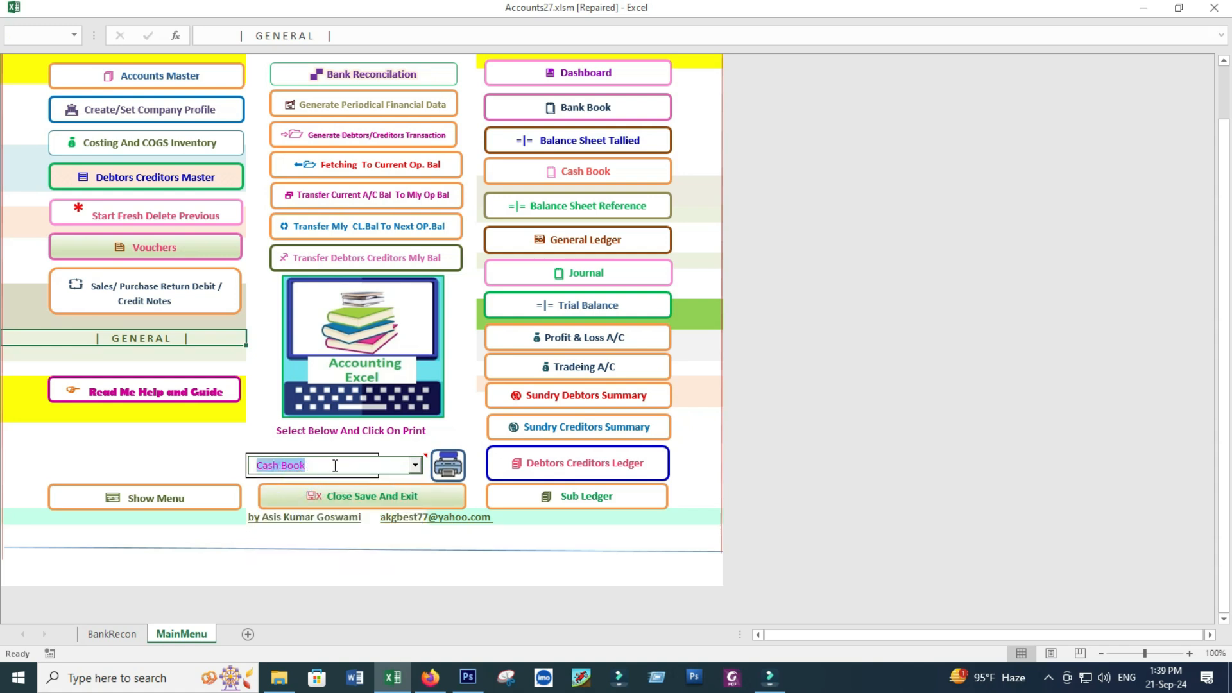
pyautogui.click(416, 467)
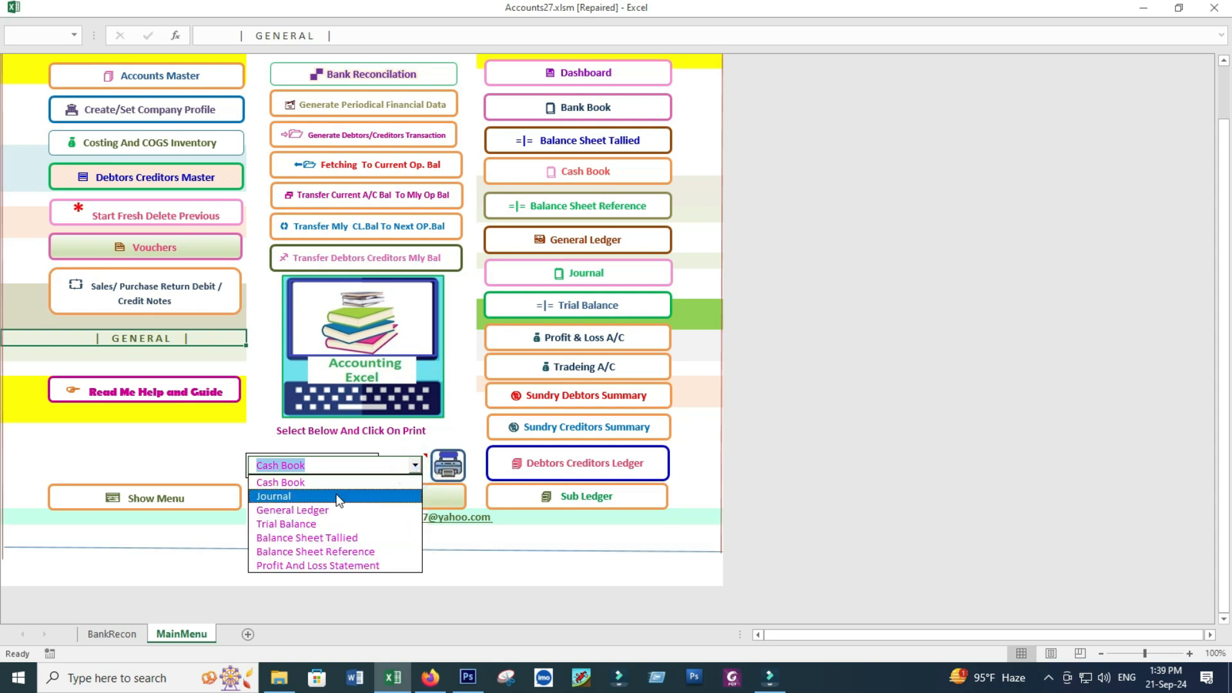
pyautogui.click(337, 497)
pyautogui.click(416, 467)
pyautogui.click(322, 511)
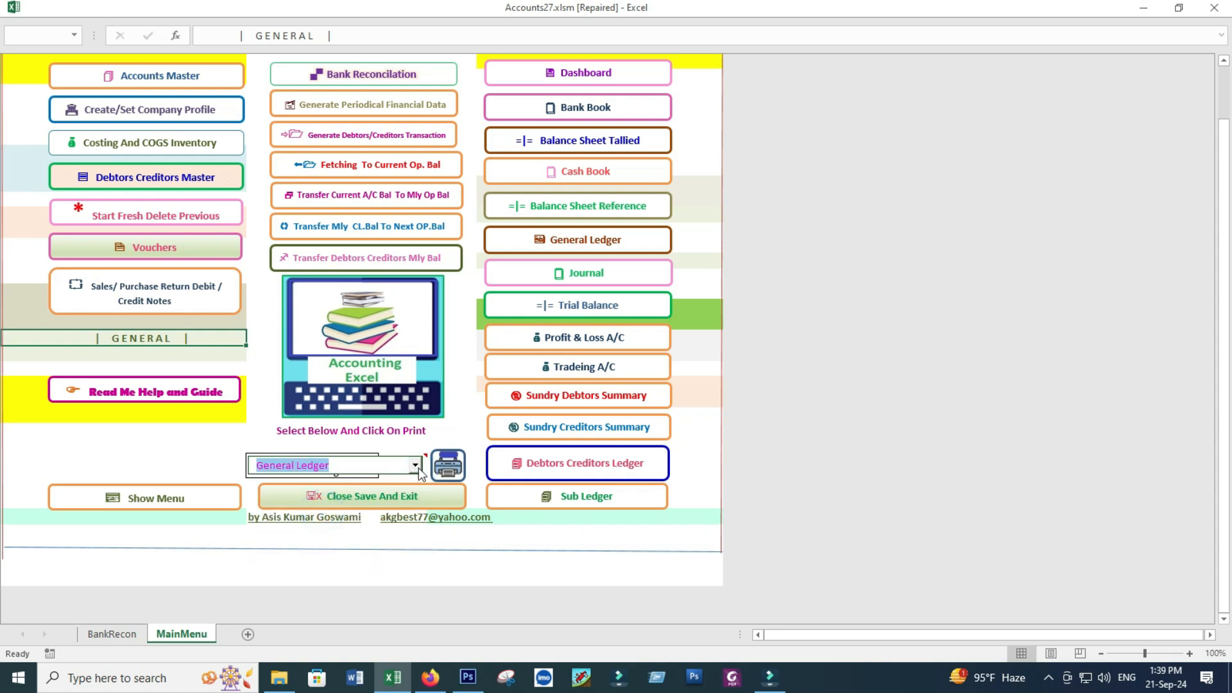
pyautogui.click(416, 467)
pyautogui.click(350, 523)
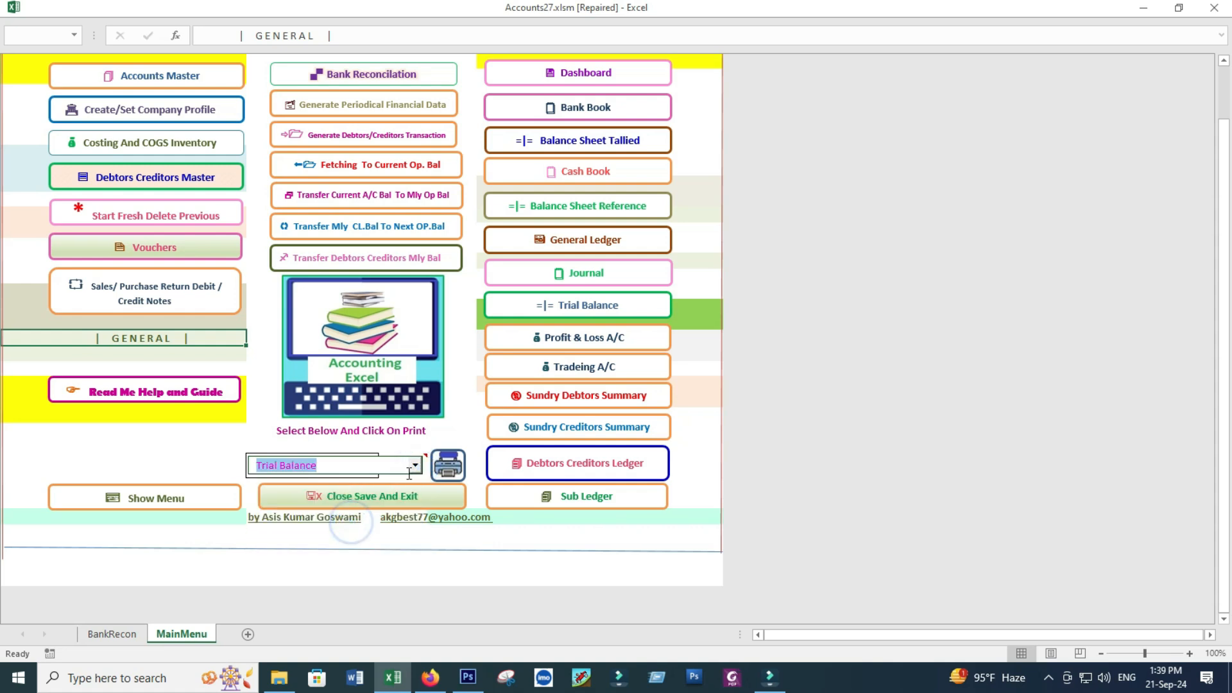
# Step: Choose Profit And Loss Statement as the main menu's report to print
pyautogui.click(417, 472)
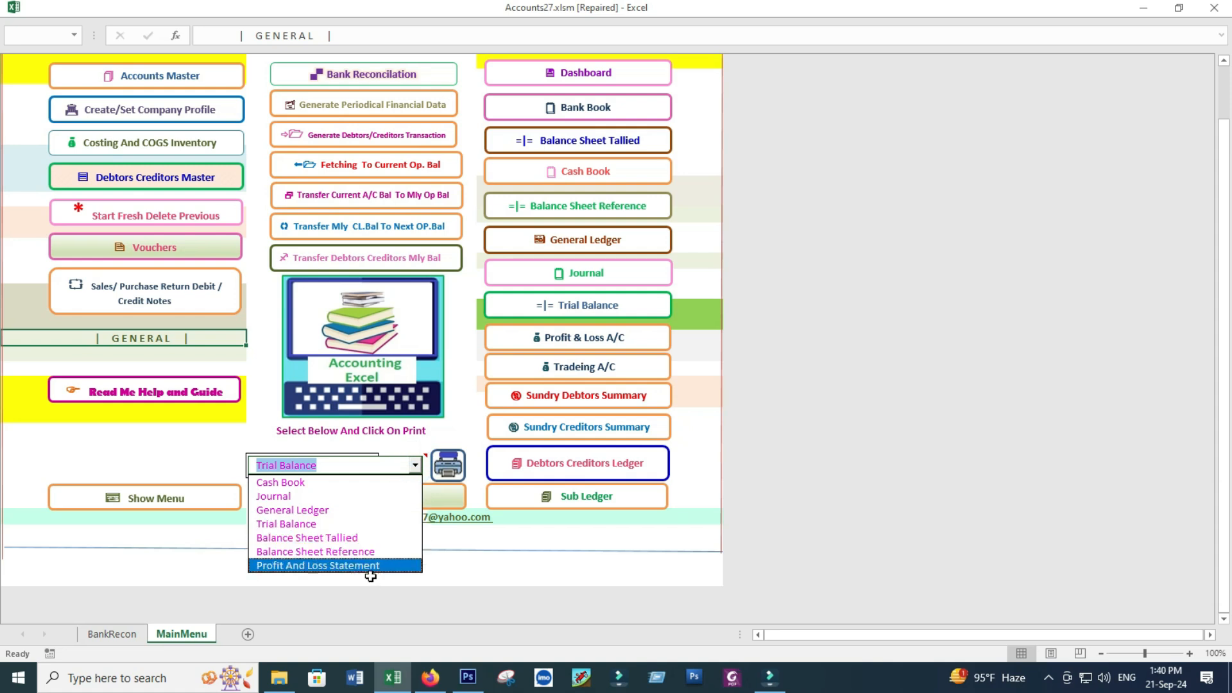
pyautogui.scroll(-2, 373, 573)
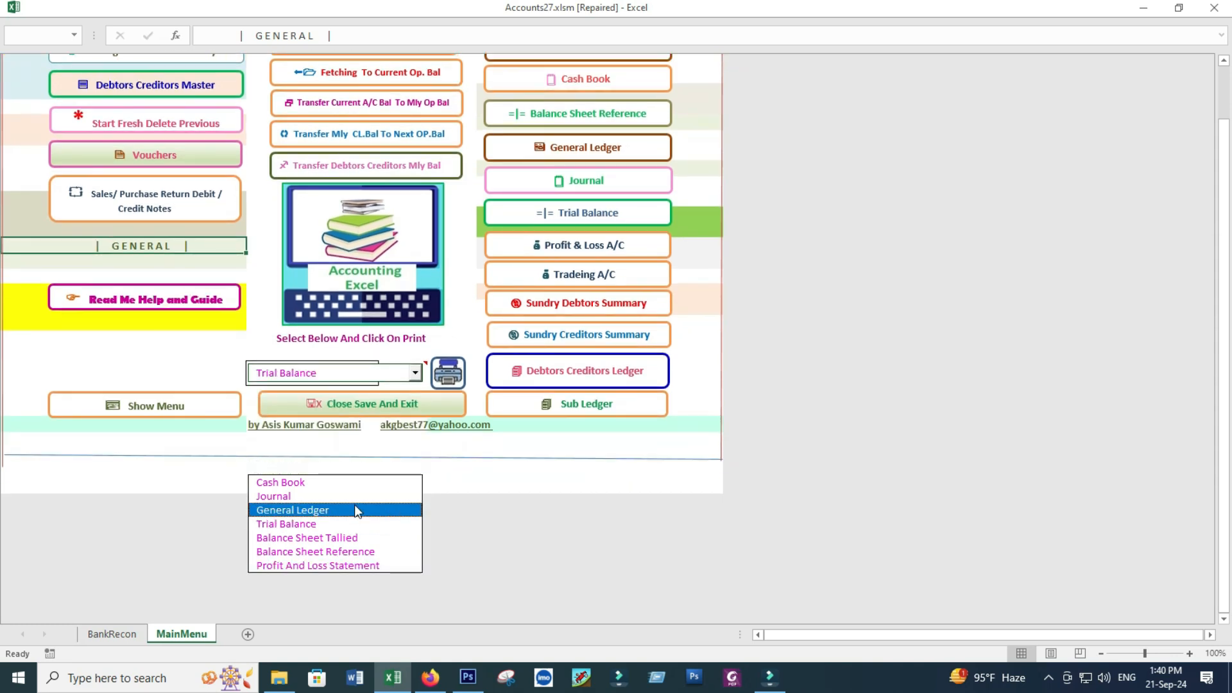
pyautogui.click(368, 563)
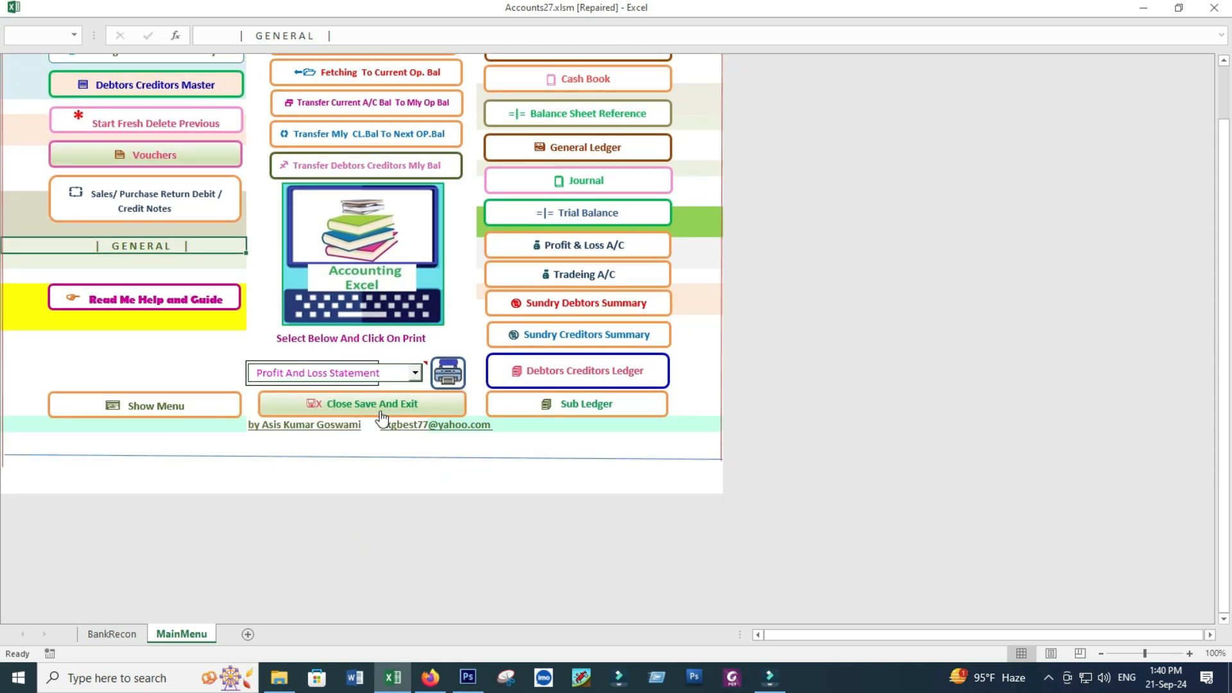
# Step: Open the Dashboard report, examine its income and expenses sections, and return to the main menu
pyautogui.scroll(4, 603, 411)
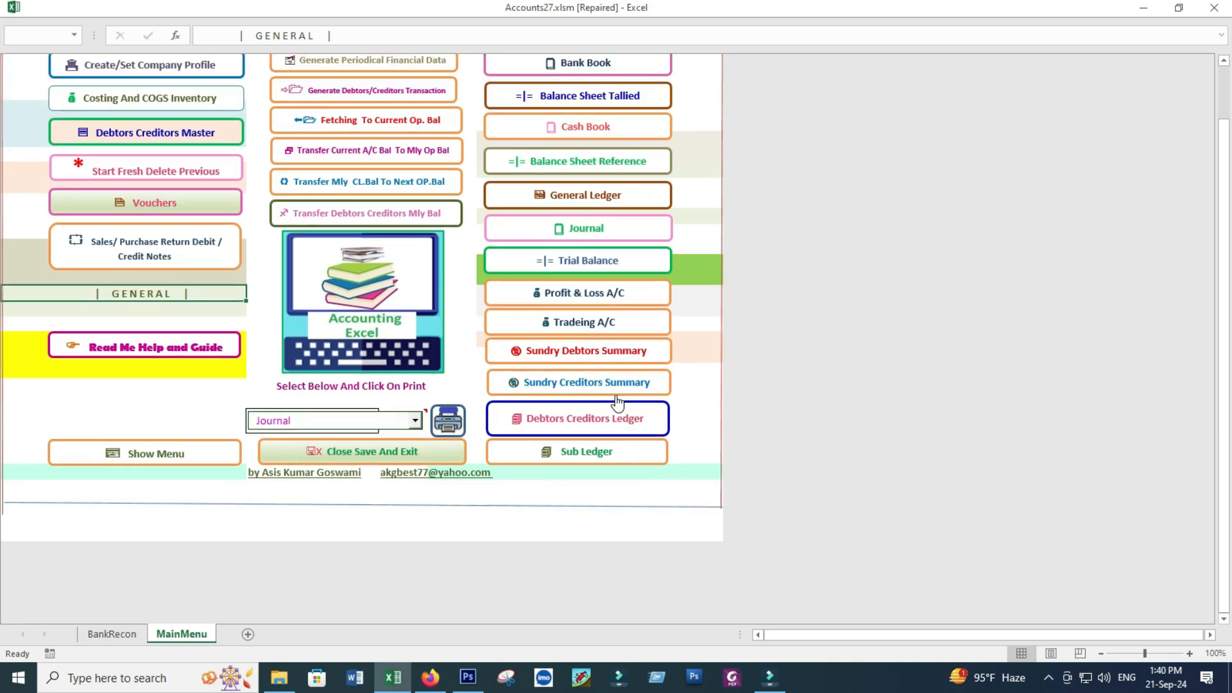
pyautogui.click(582, 171)
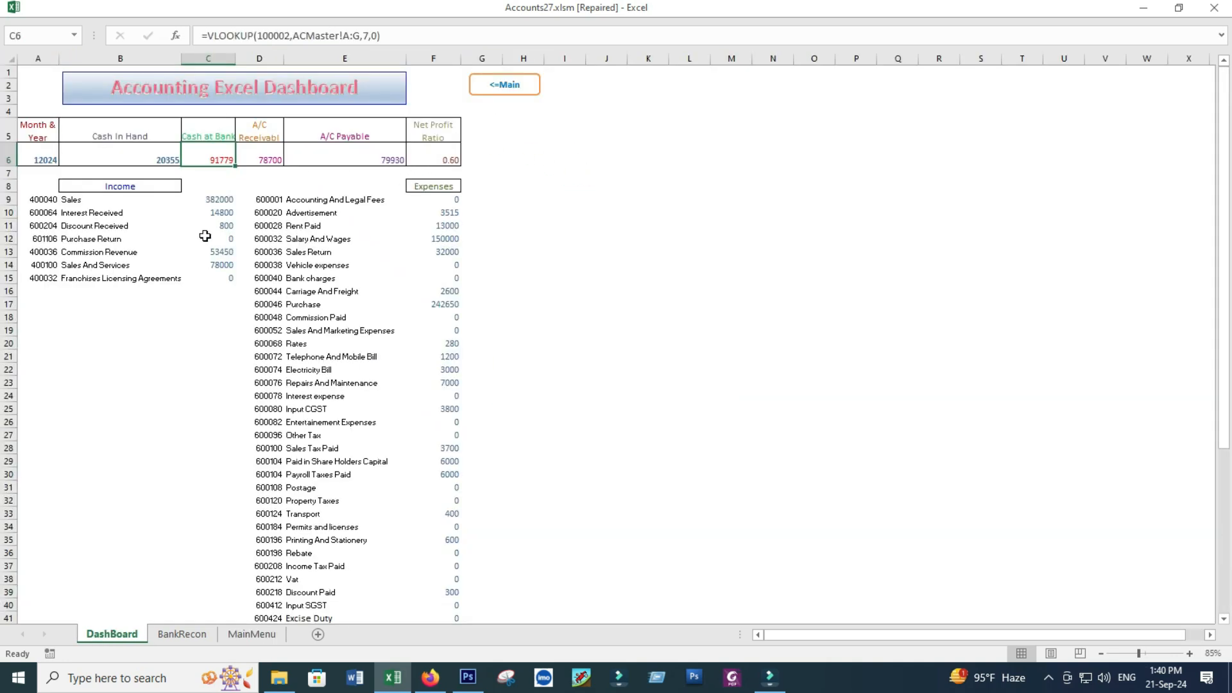
pyautogui.click(426, 186)
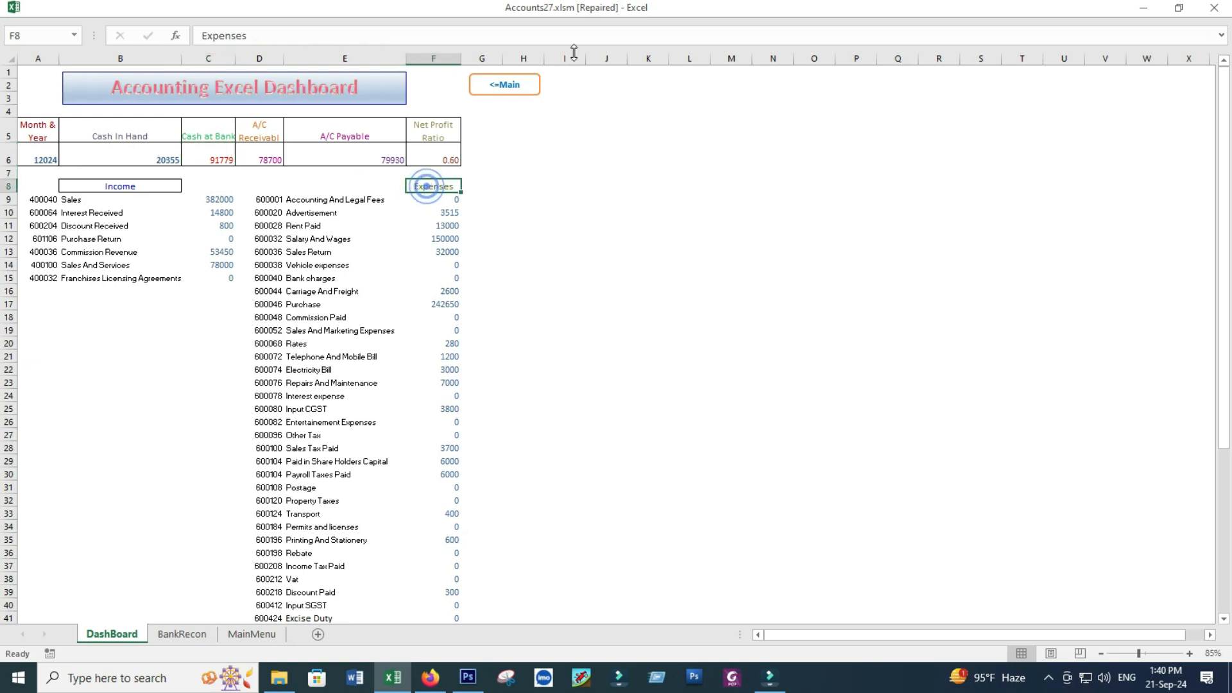
pyautogui.click(501, 89)
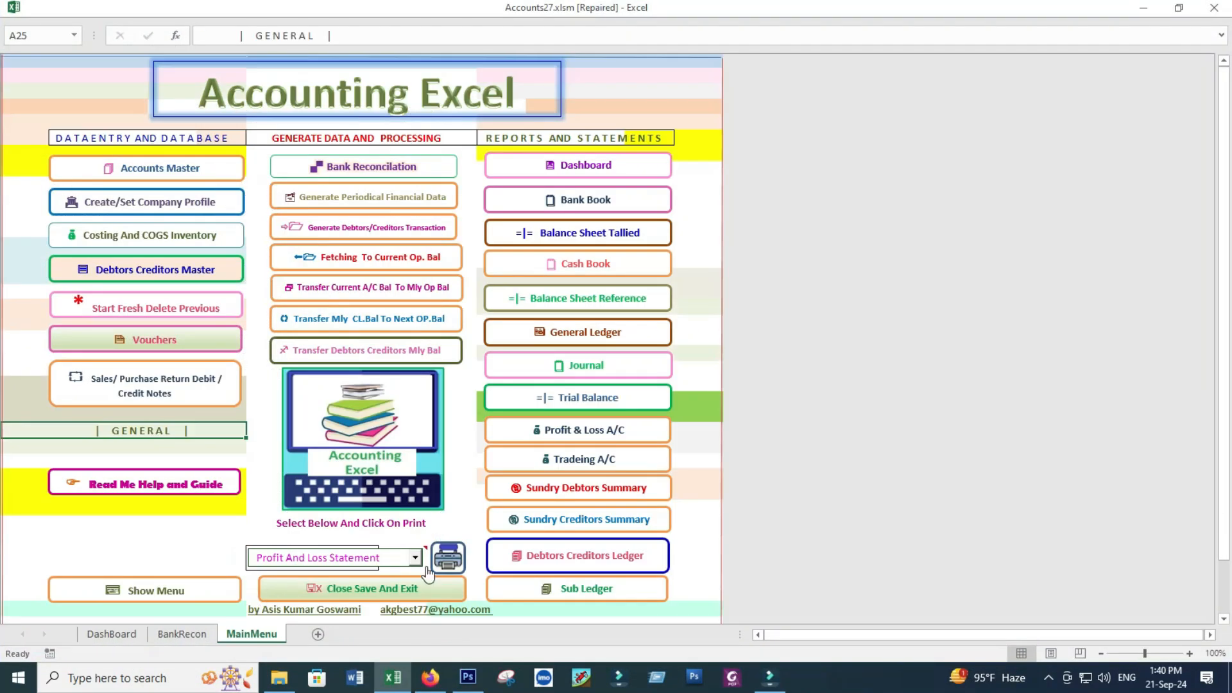
# Step: Generate the Bank Book report, look over its entries, and return to the main menu
pyautogui.click(596, 205)
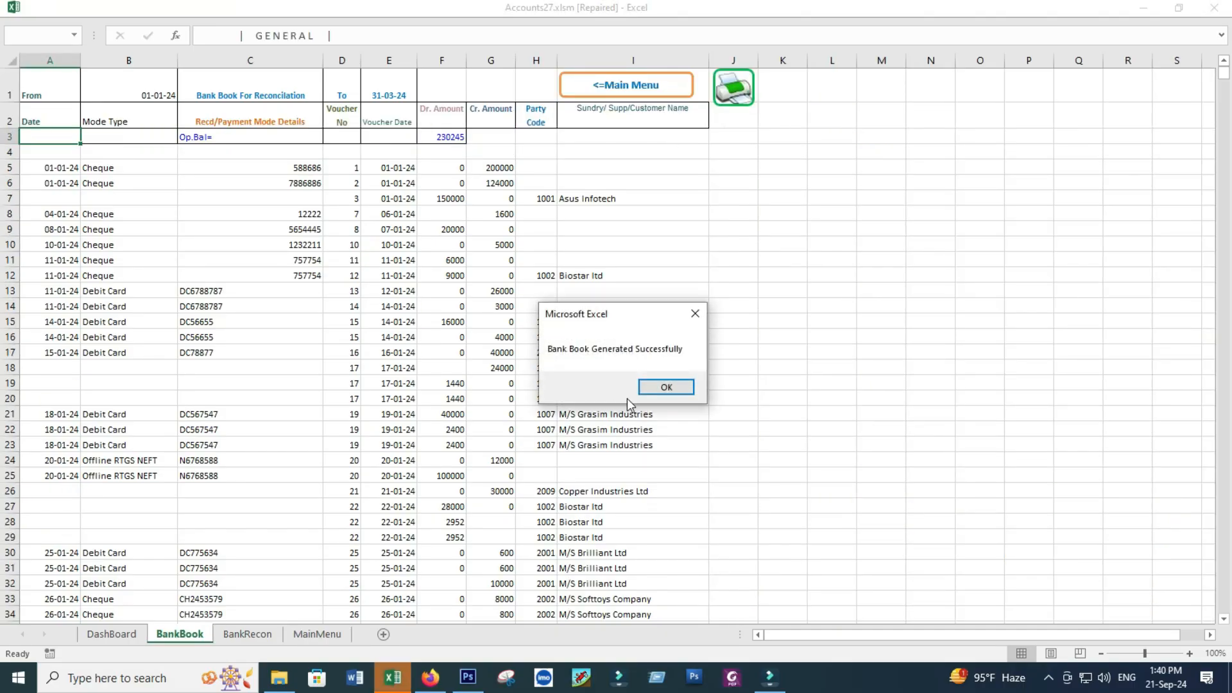
pyautogui.click(650, 382)
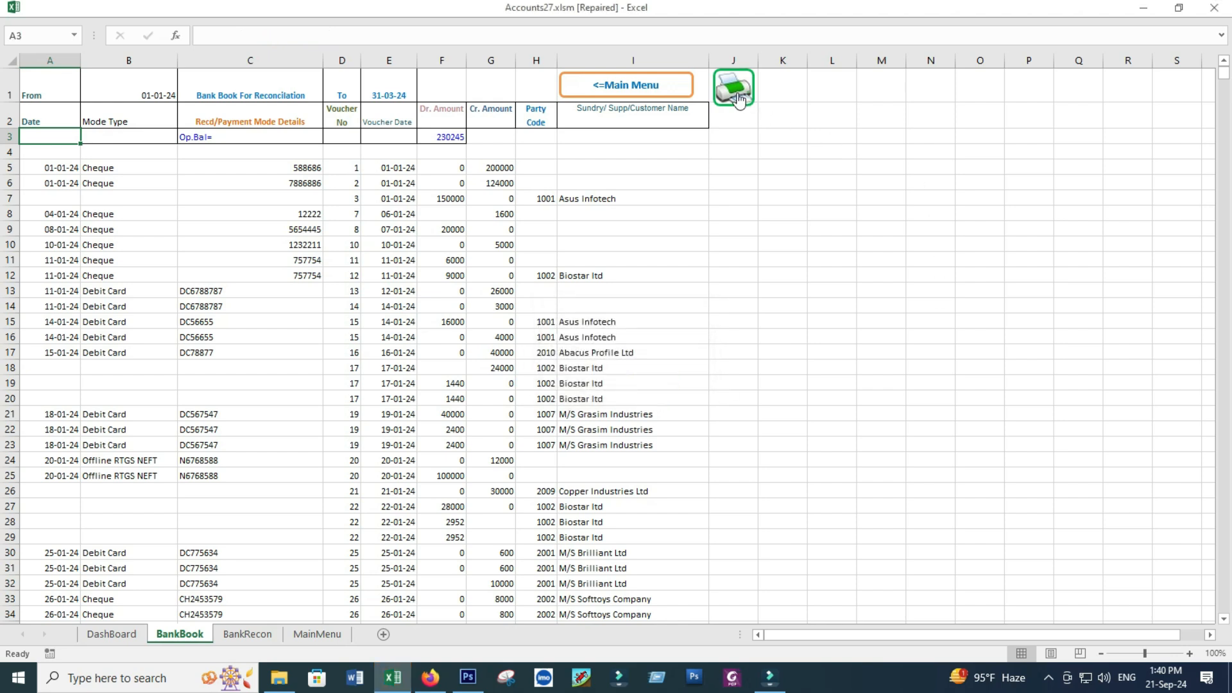
pyautogui.click(624, 92)
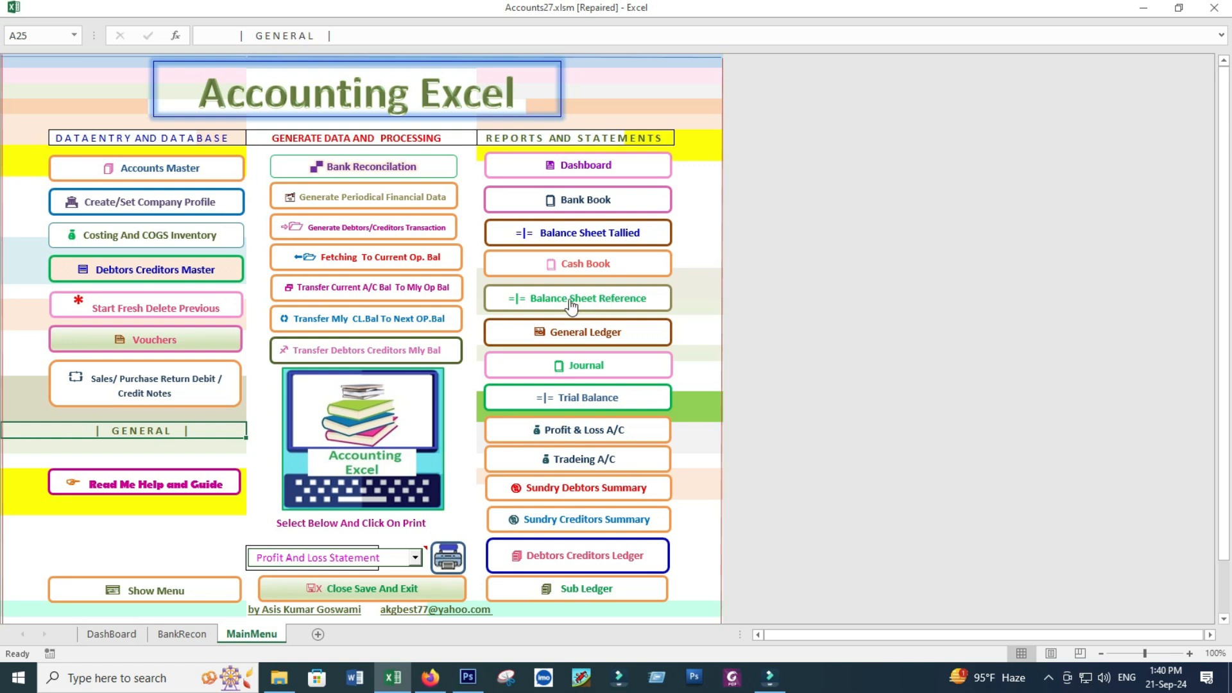
# Step: Generate the General Ledger report and inspect its Cash In Hand entries, including the voucher 8 receipt
pyautogui.click(599, 332)
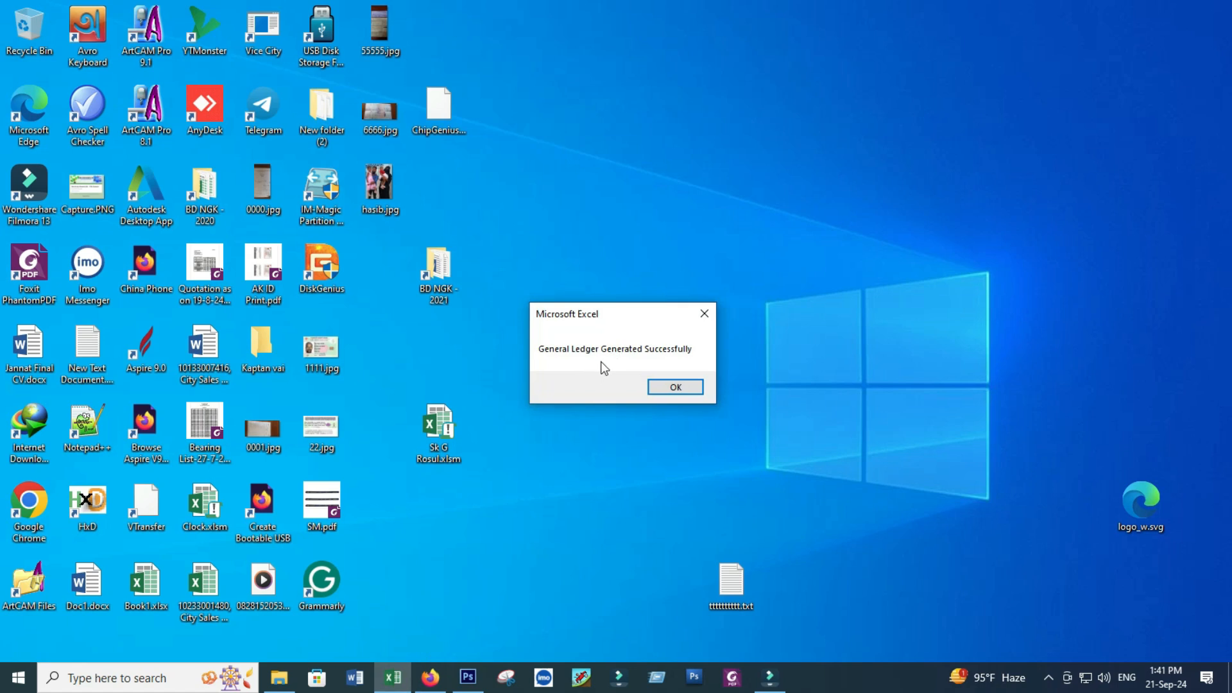
pyautogui.click(675, 387)
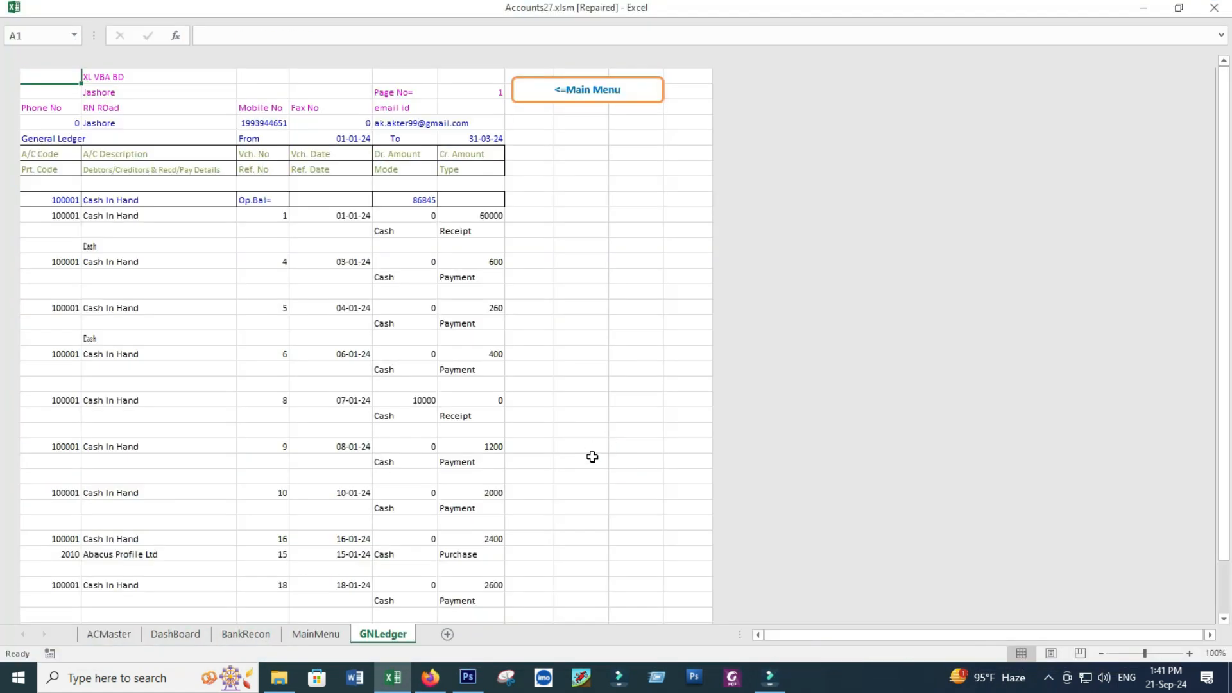
pyautogui.click(118, 232)
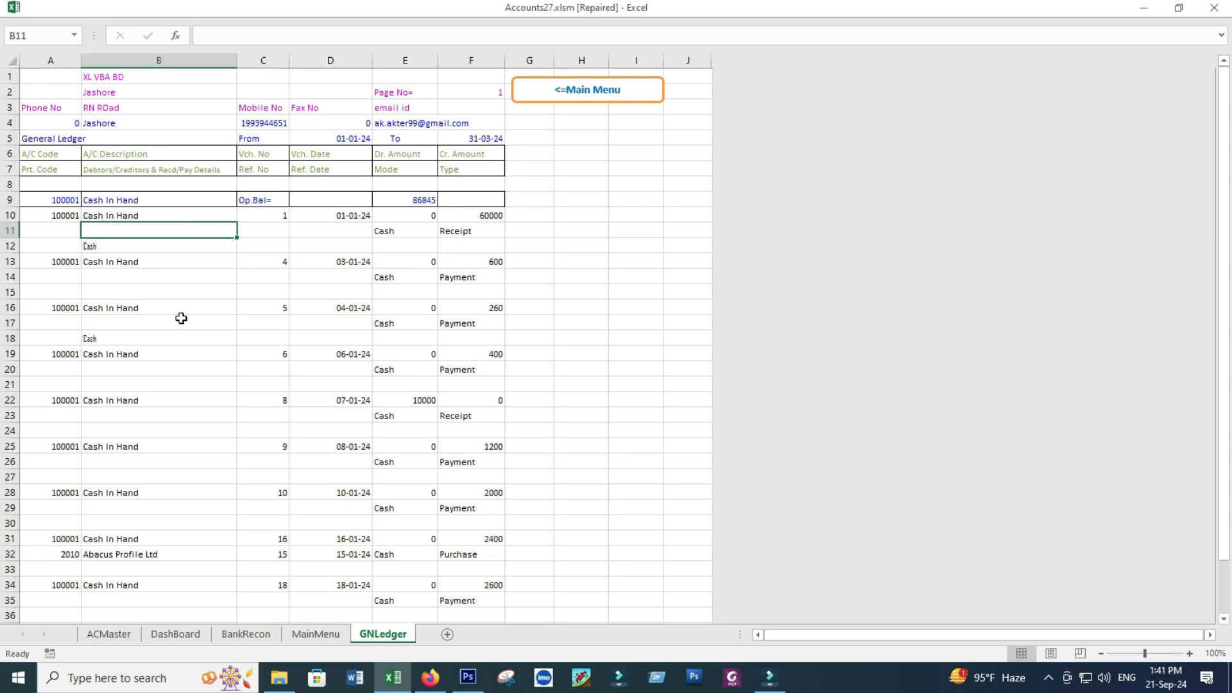
pyautogui.click(137, 404)
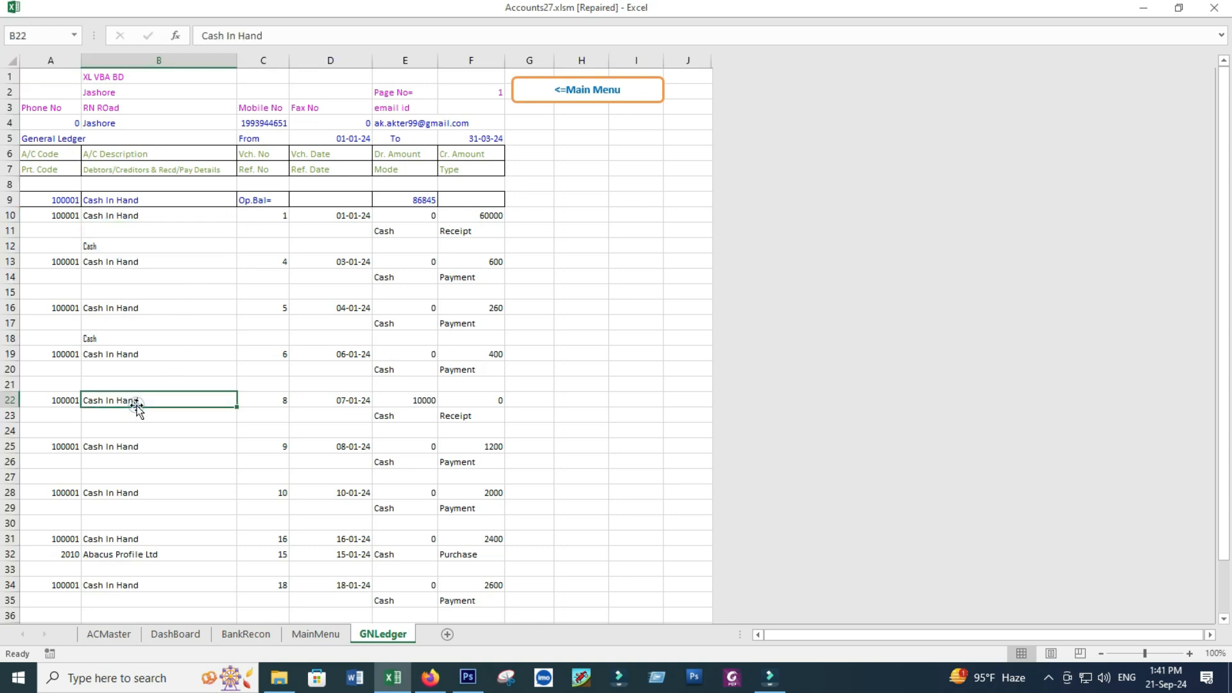
pyautogui.click(419, 411)
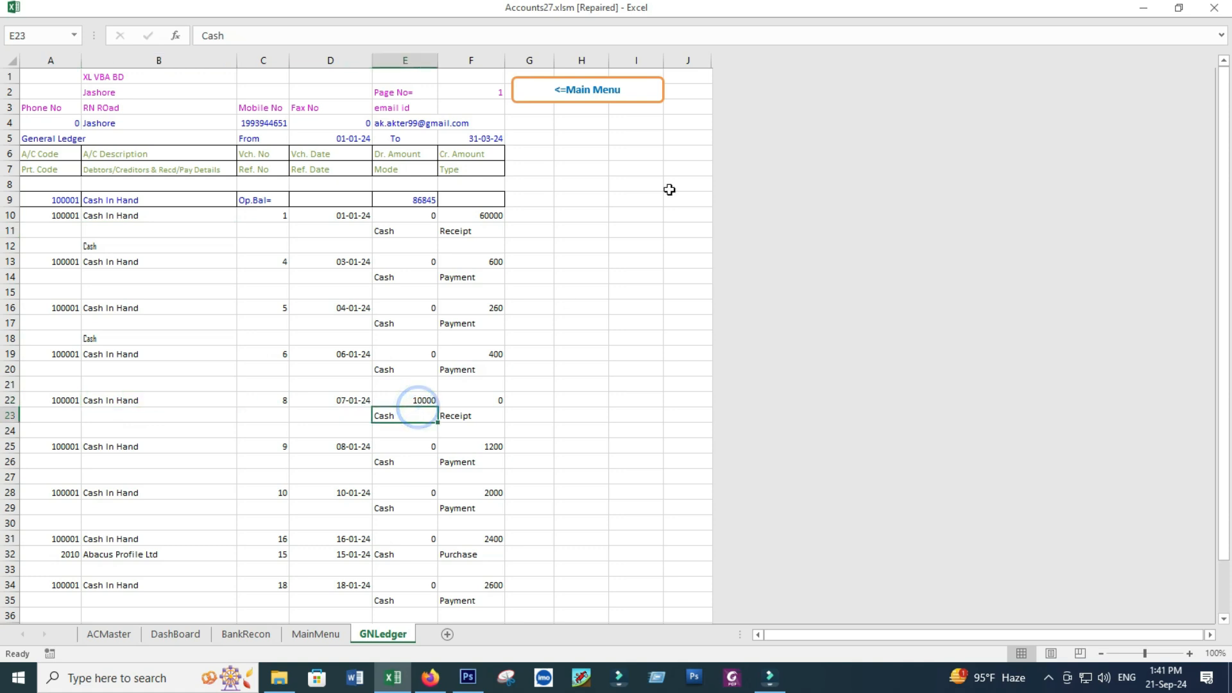
# Step: Return to the main menu, open the Profit & Loss A/C report and examine its operating, utility and non-operating expense sections
pyautogui.click(657, 101)
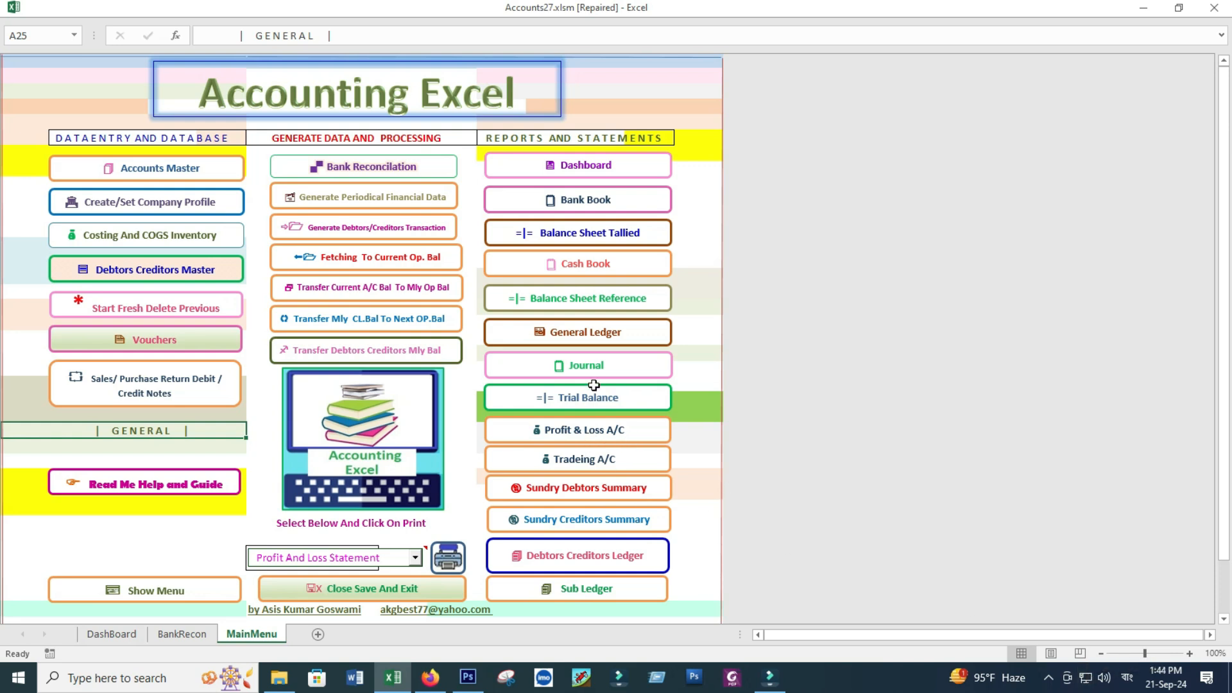
pyautogui.click(553, 431)
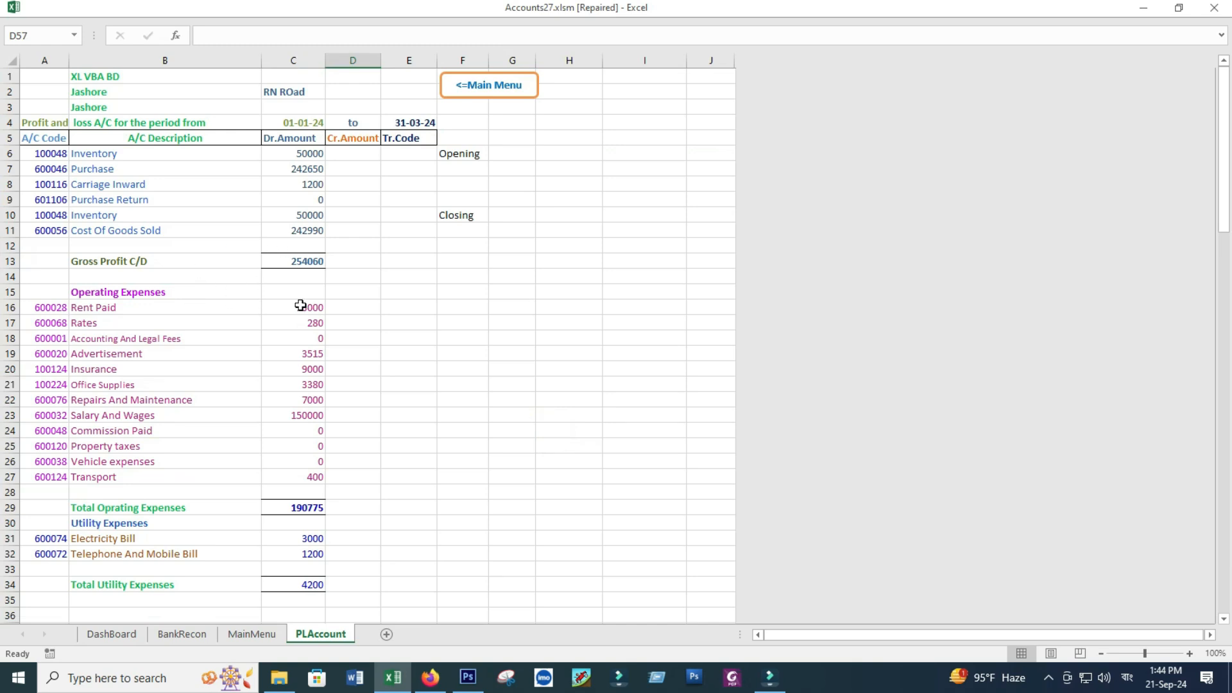
pyautogui.click(254, 271)
pyautogui.scroll(-3, 282, 517)
pyautogui.click(154, 443)
pyautogui.scroll(-5, 233, 532)
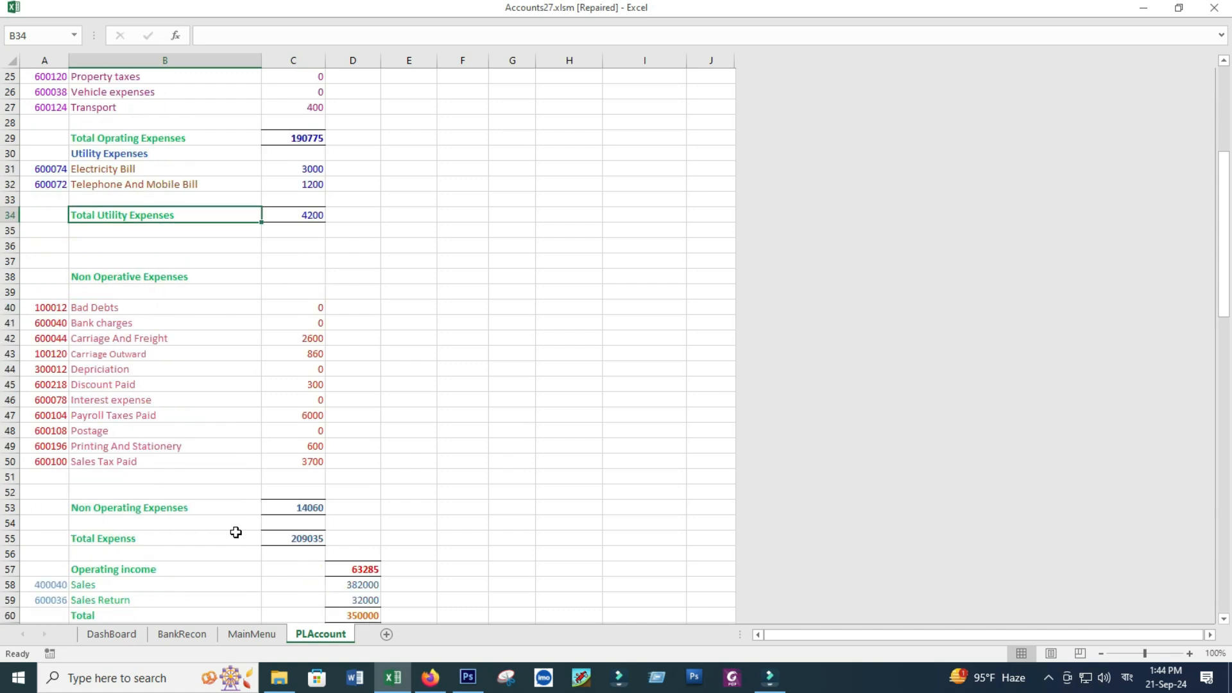
pyautogui.scroll(-1, 289, 547)
pyautogui.scroll(9, 291, 549)
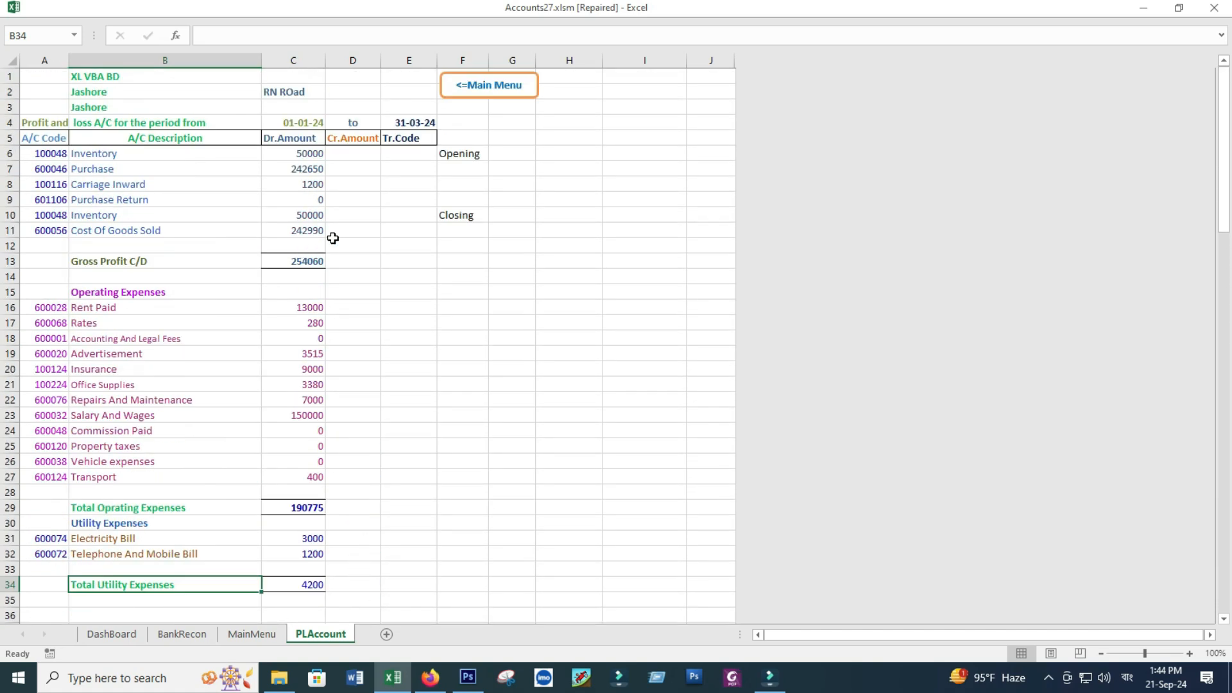
# Step: Return to the main menu and generate the Sub Ledger report for the Accounts Receivable account
pyautogui.click(496, 92)
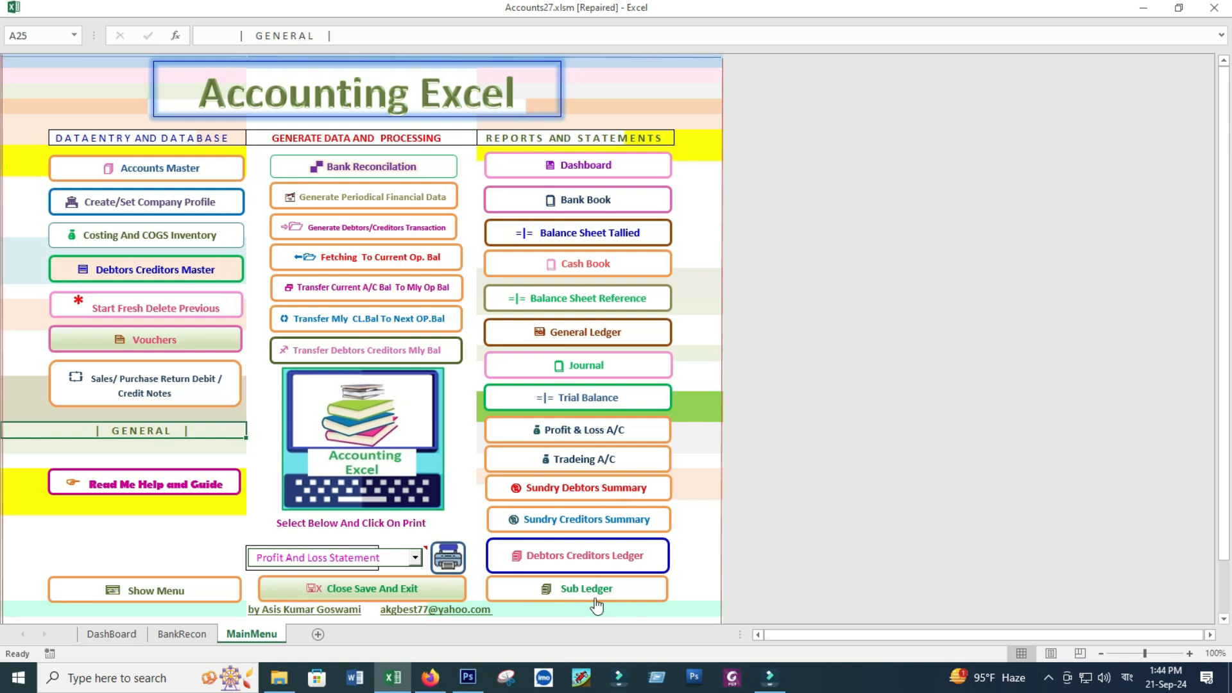
pyautogui.scroll(-2, 663, 543)
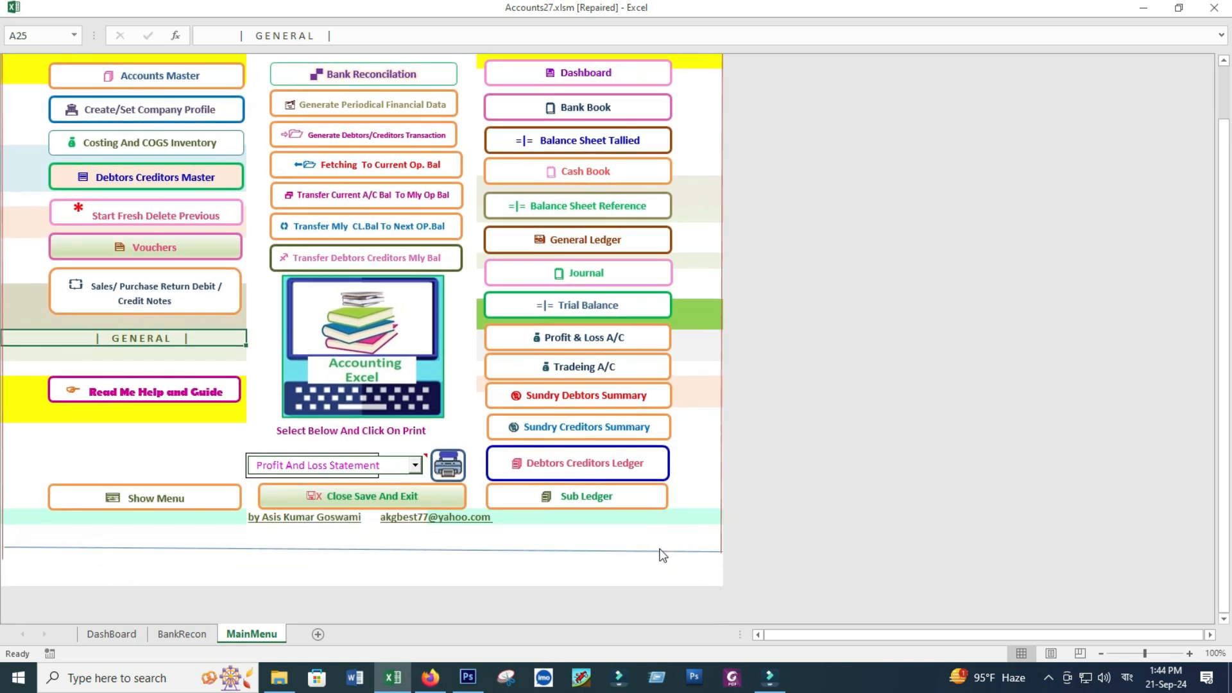
pyautogui.click(588, 498)
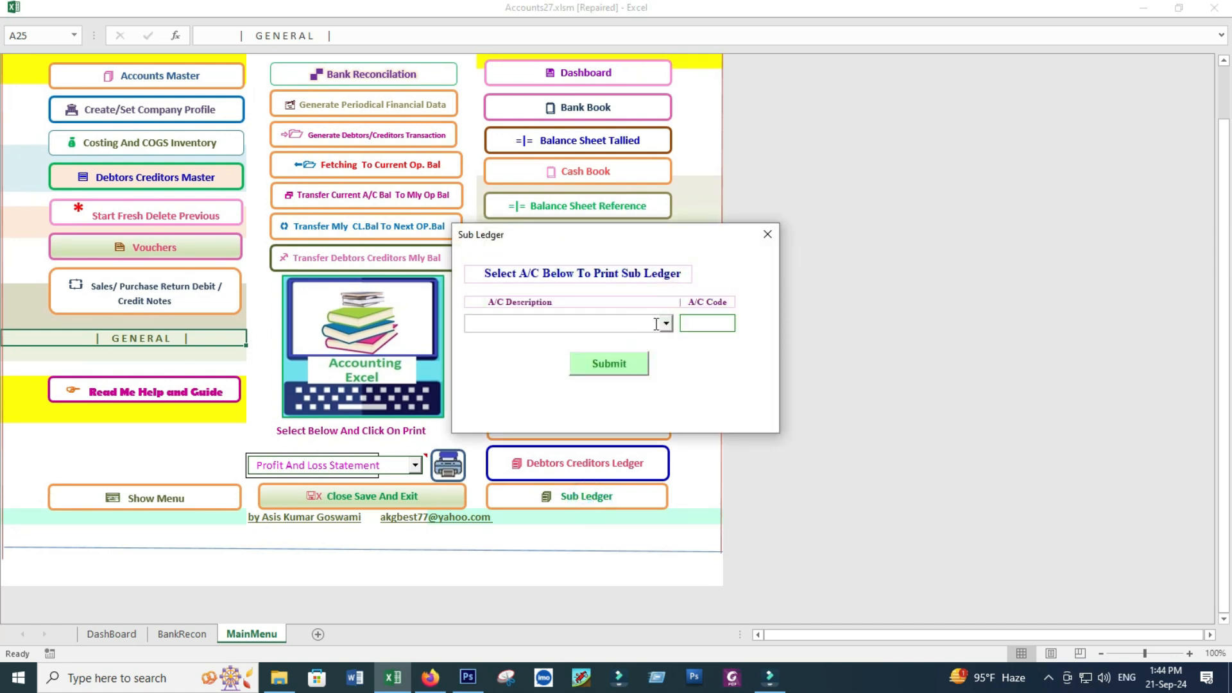
pyautogui.click(666, 323)
pyautogui.click(545, 376)
pyautogui.click(632, 365)
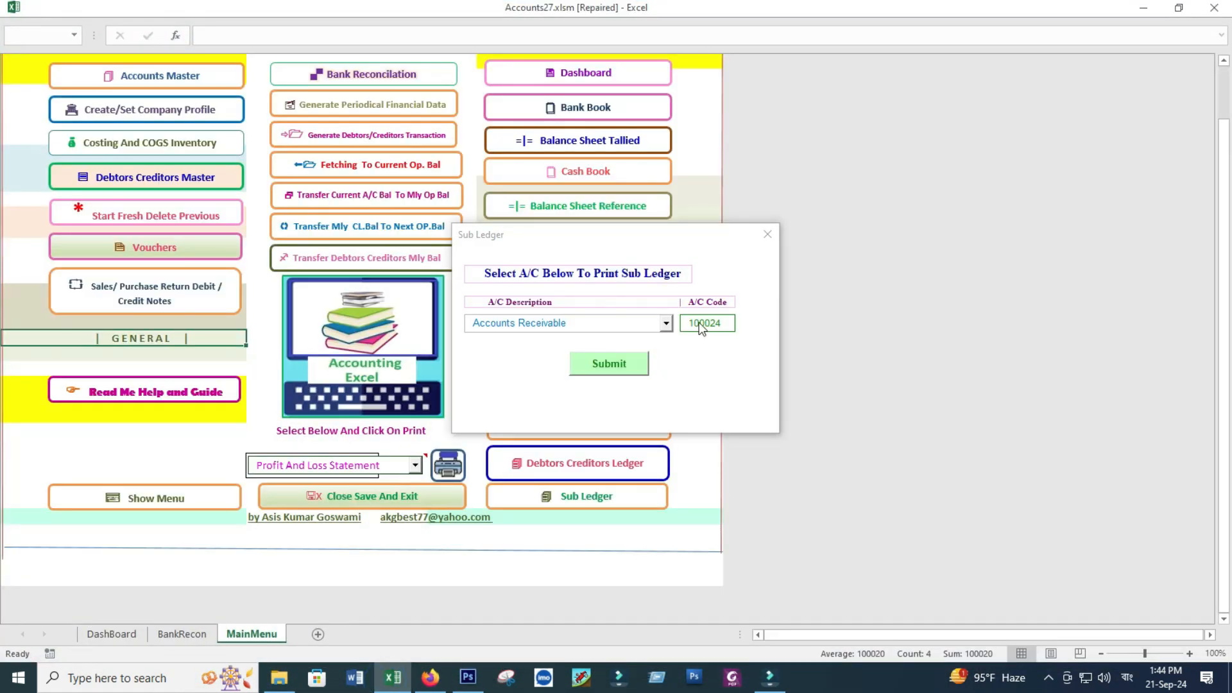
pyautogui.click(634, 366)
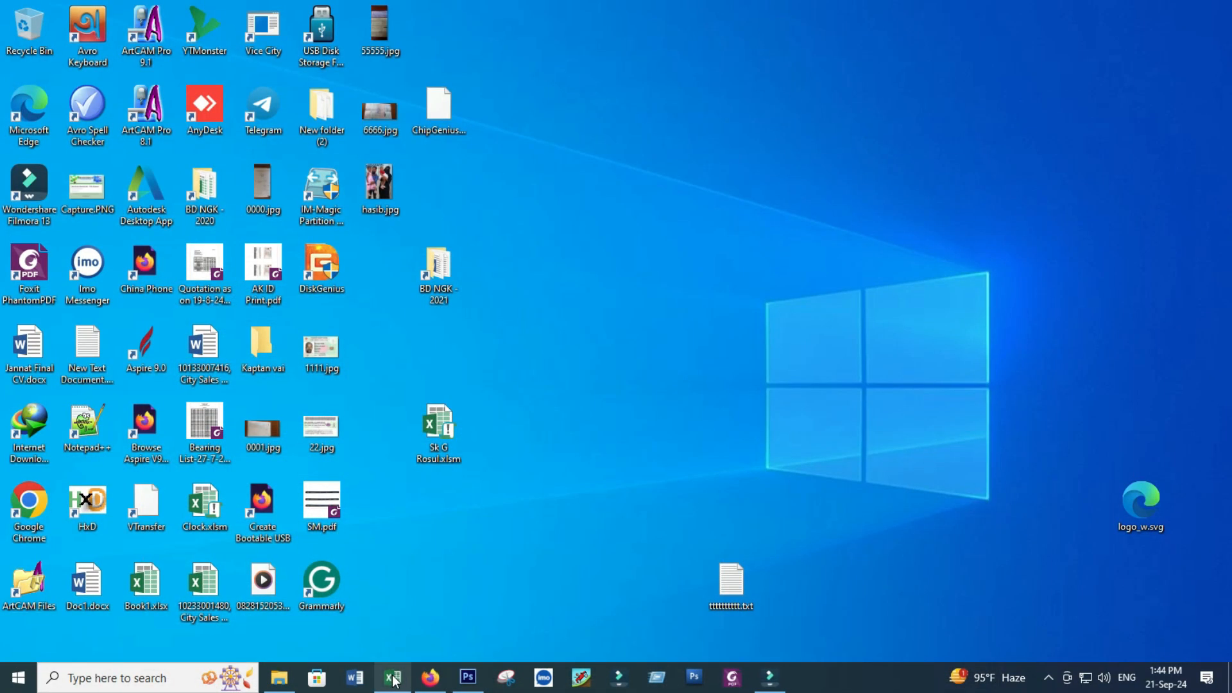
pyautogui.click(391, 675)
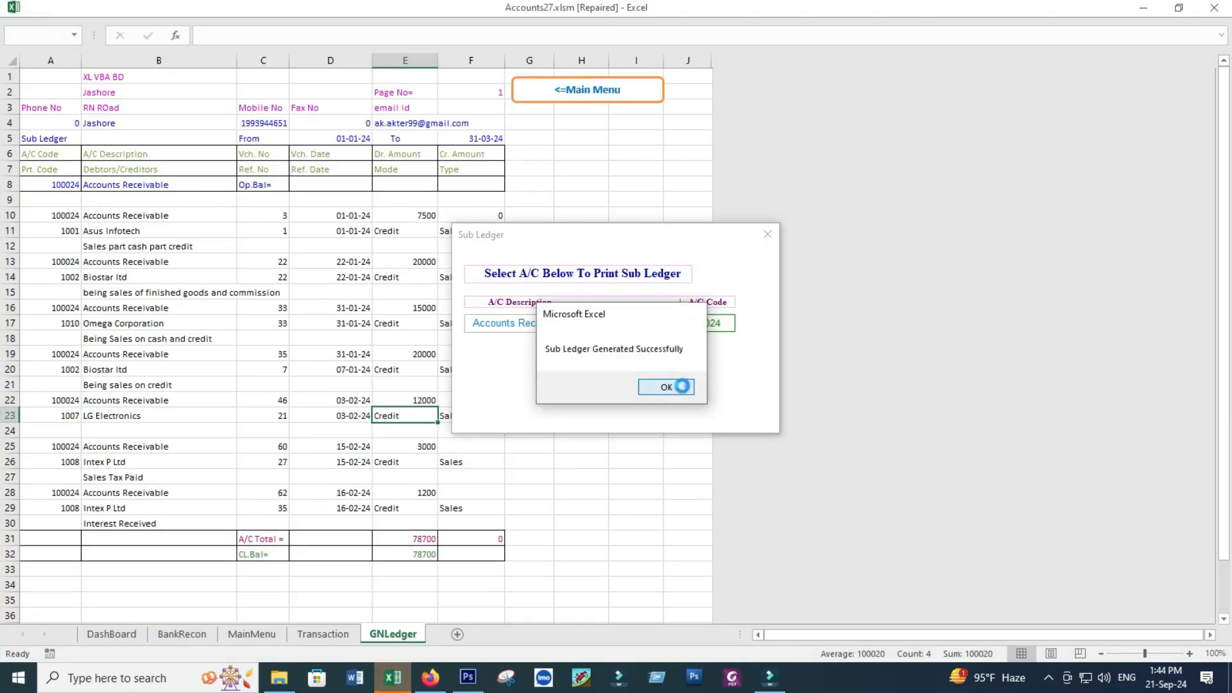
pyautogui.click(666, 387)
# Step: Look over the Accounts Receivable entries in the Sub Ledger and return to the main menu
pyautogui.click(413, 318)
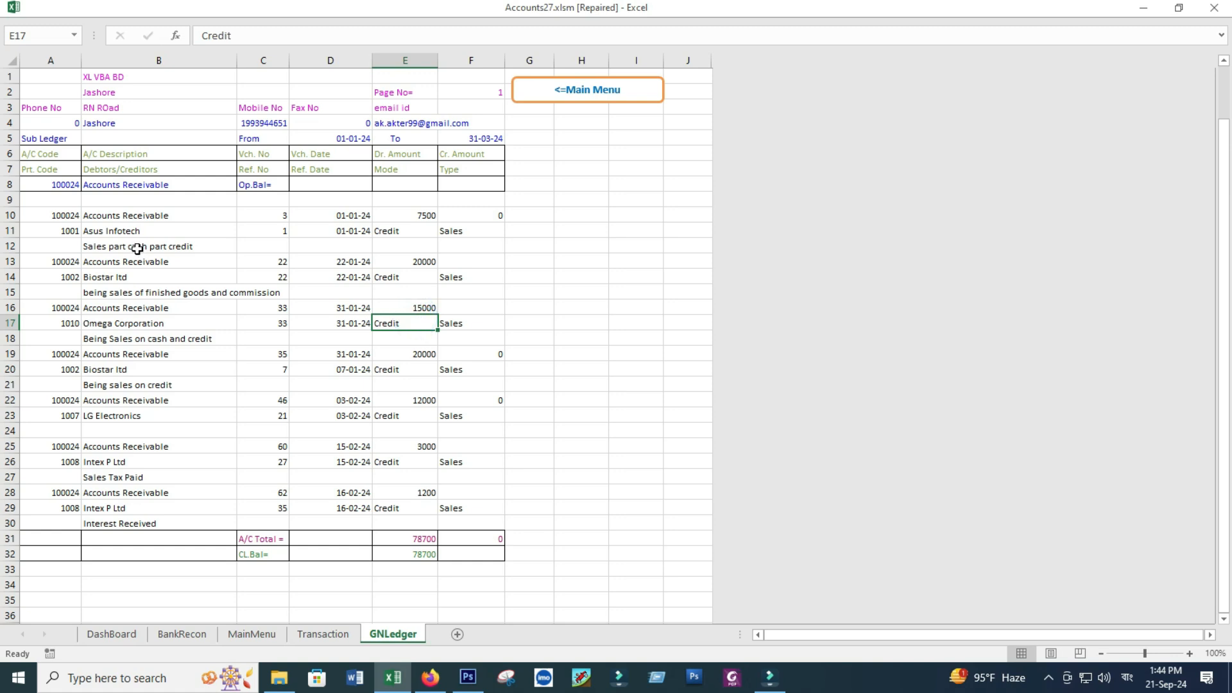
pyautogui.scroll(-4, 396, 347)
pyautogui.scroll(4, 432, 390)
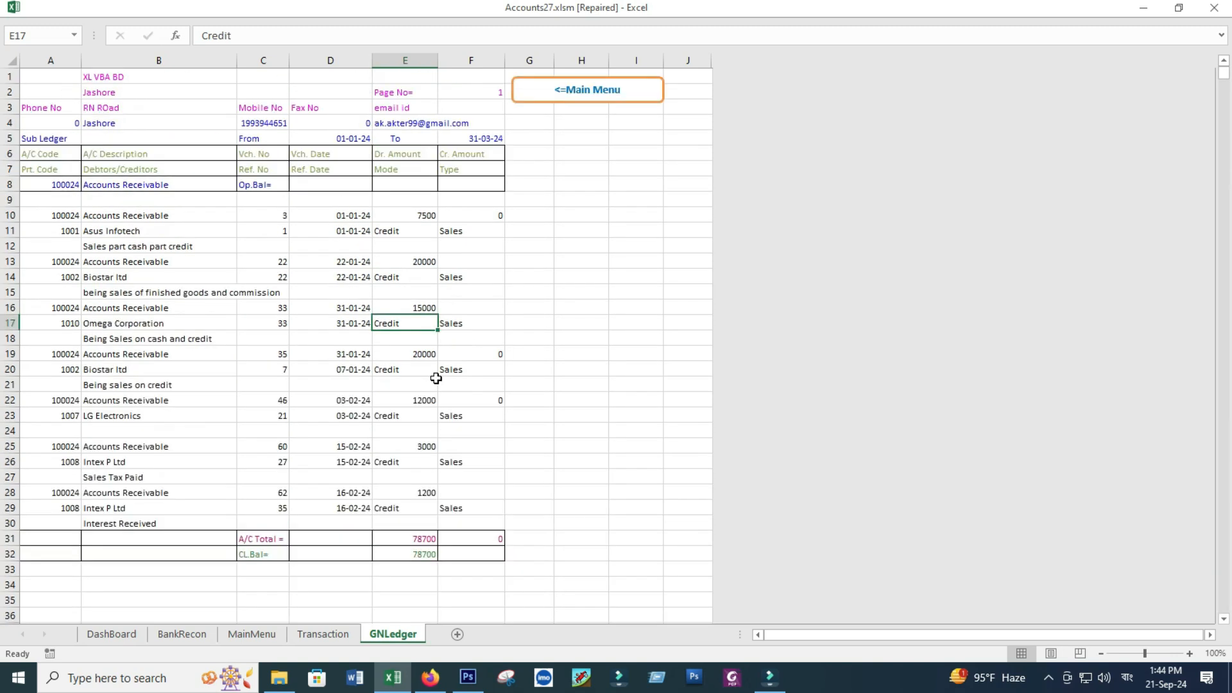
pyautogui.click(593, 101)
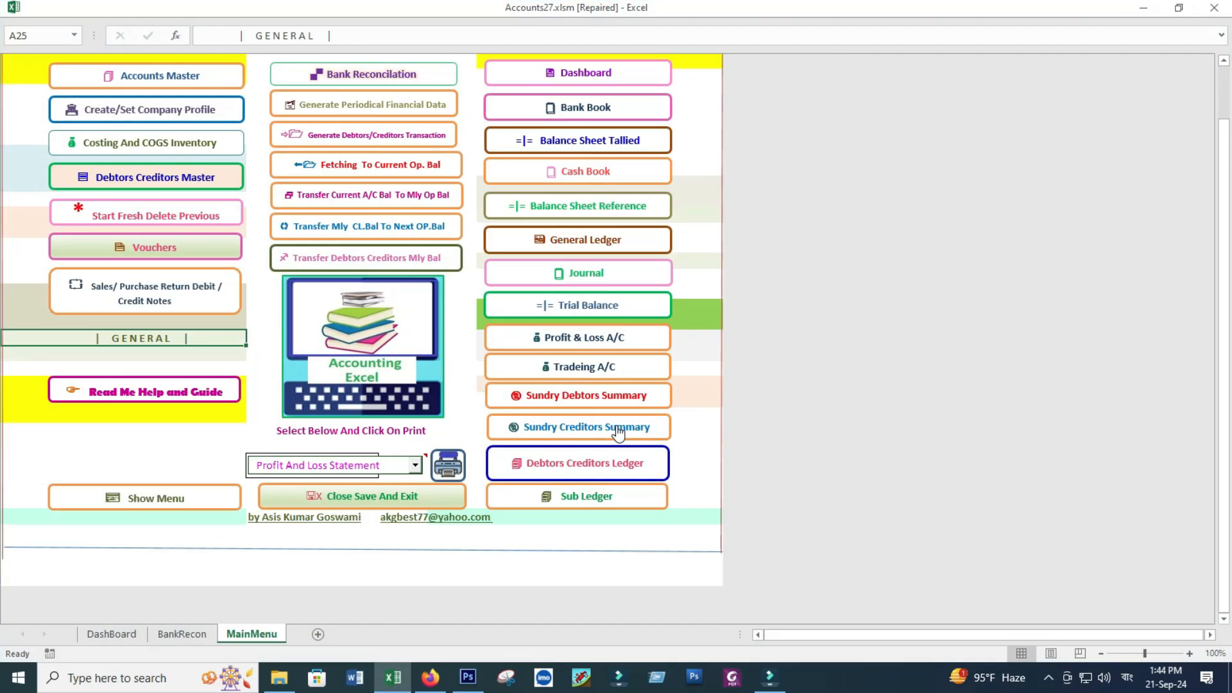
pyautogui.scroll(2, 481, 508)
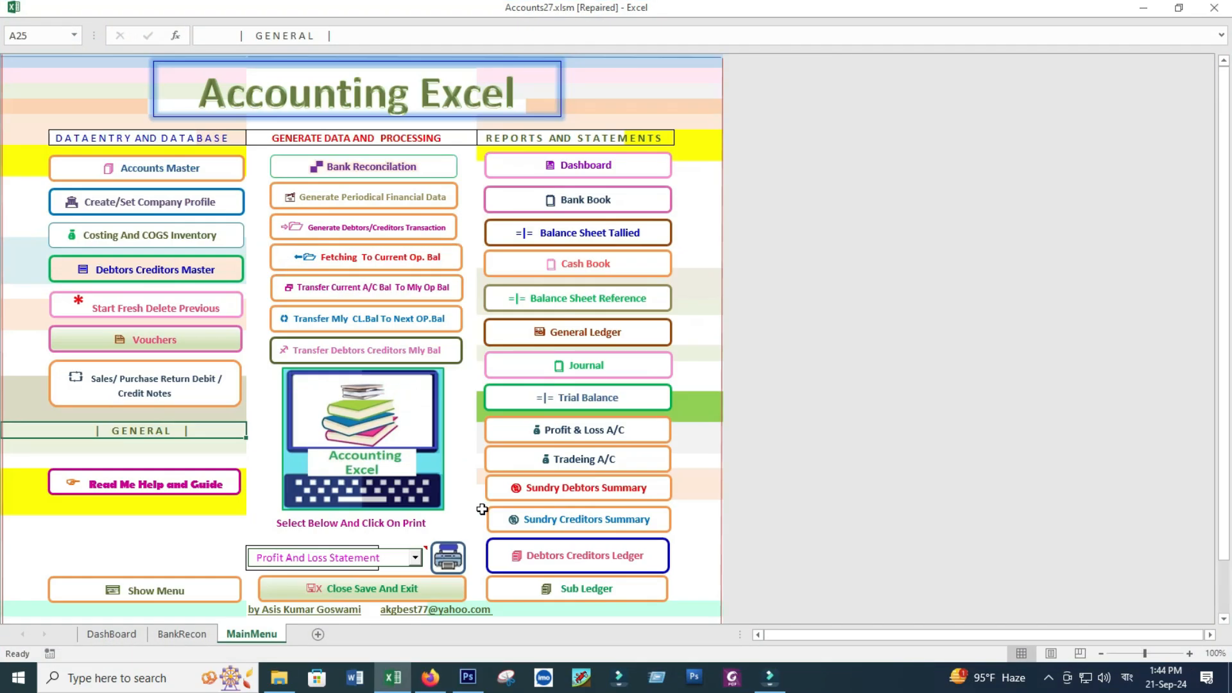